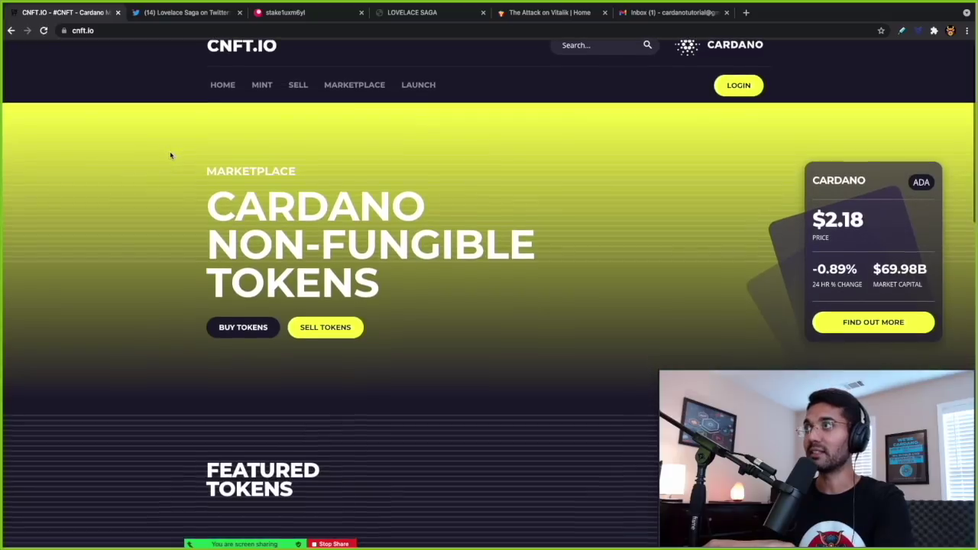
- Browse the CNFT.io home page, reloading it partway through
scroll(170, 156, down, 3)
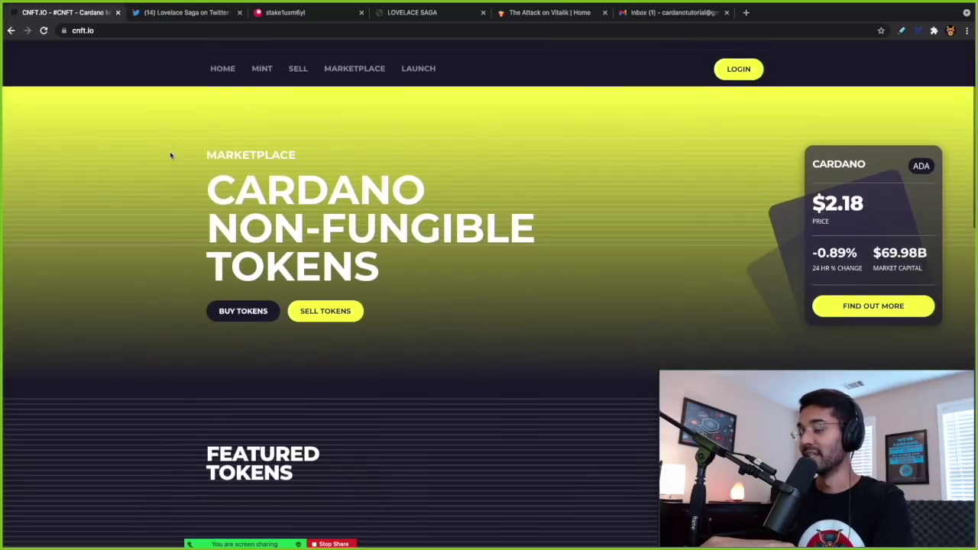
scroll(170, 155, down, 3)
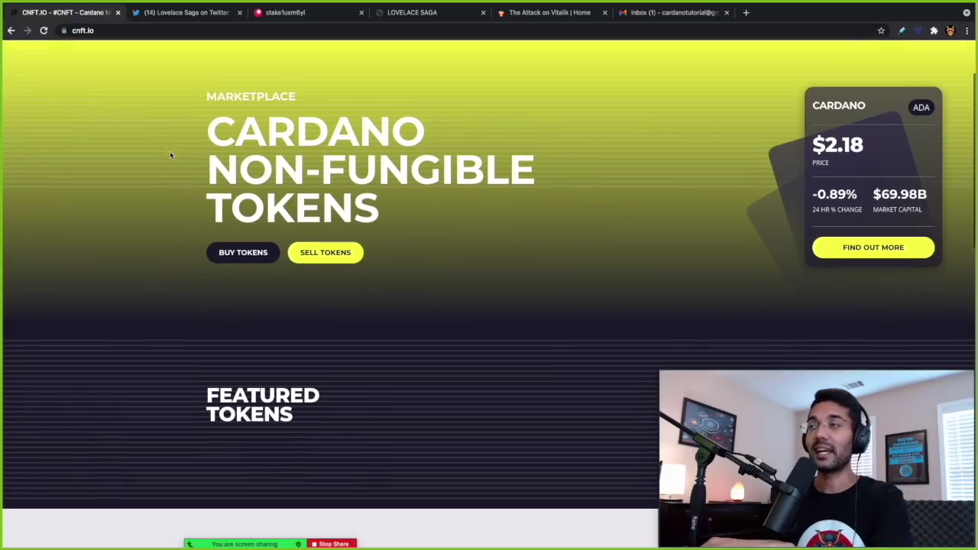
scroll(171, 155, down, 5)
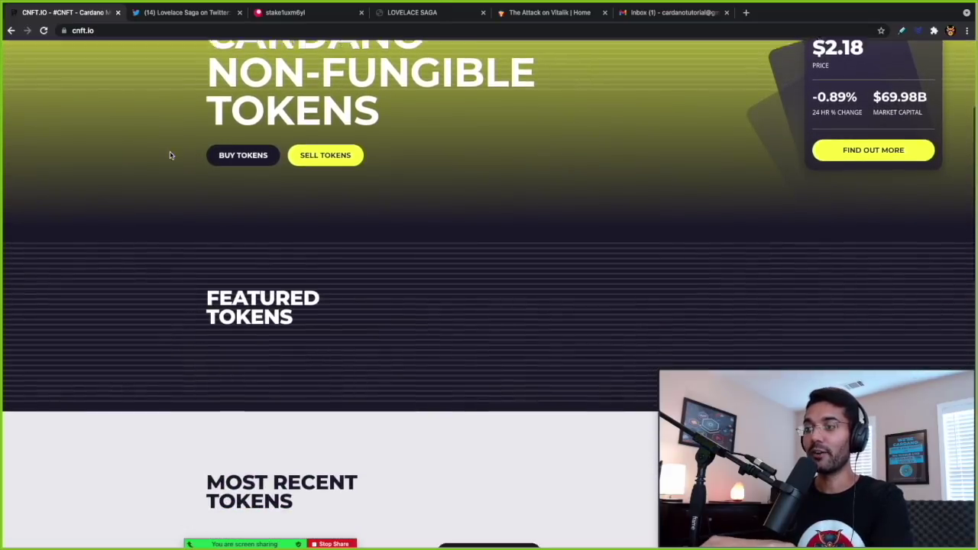
scroll(170, 155, down, 8)
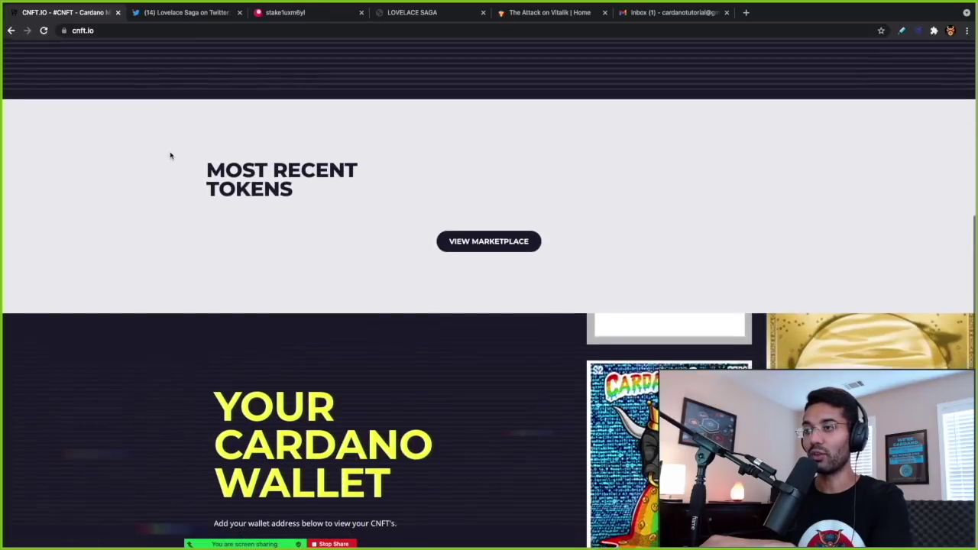
scroll(170, 155, up, 7)
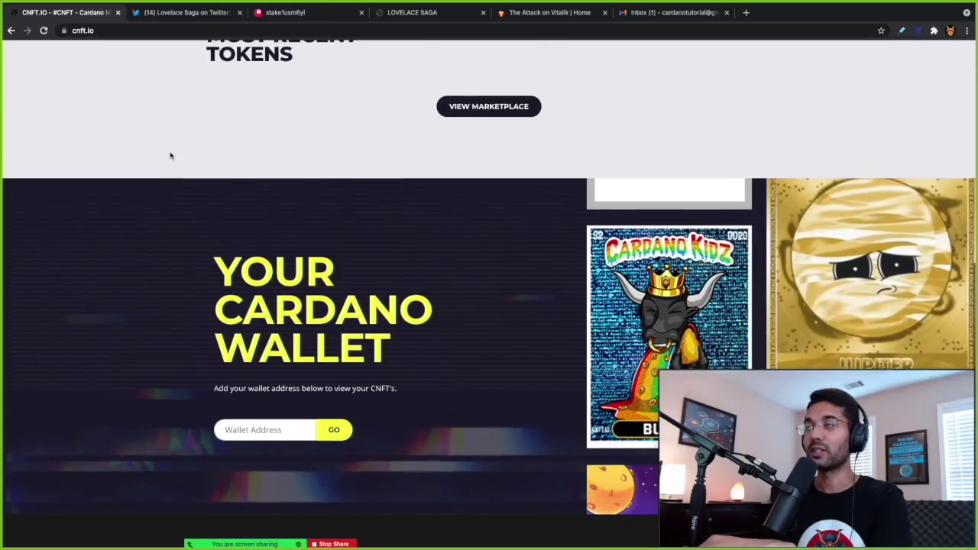
scroll(171, 156, up, 8)
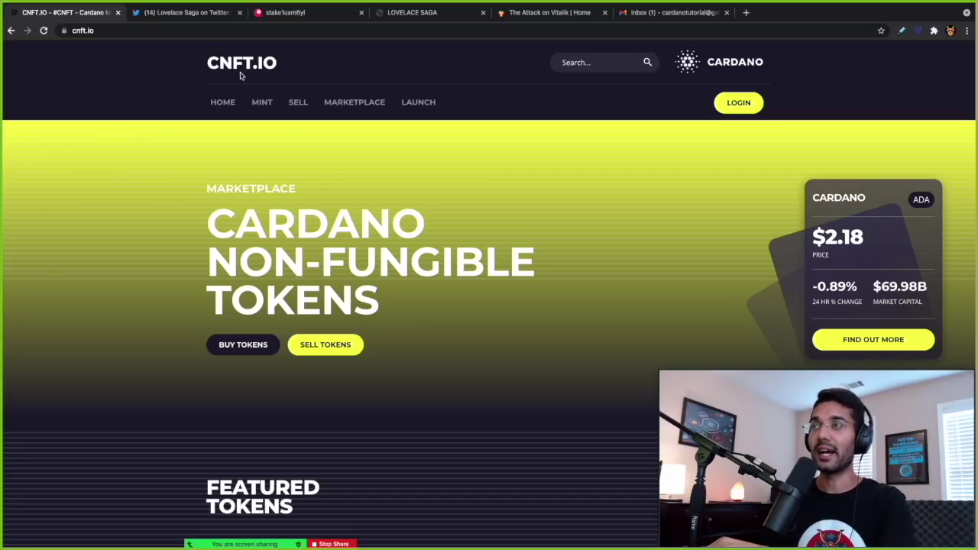
click(222, 105)
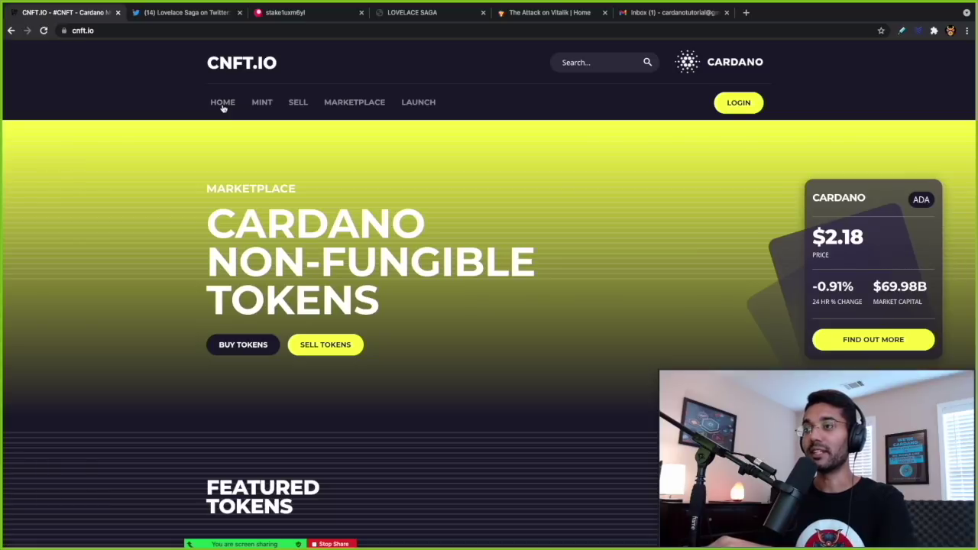
scroll(275, 259, down, 3)
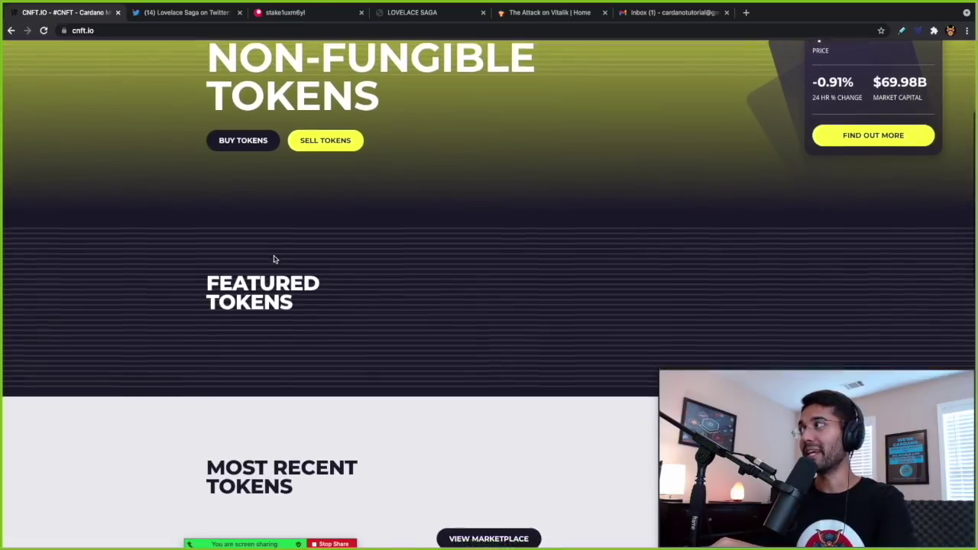
scroll(275, 259, up, 2)
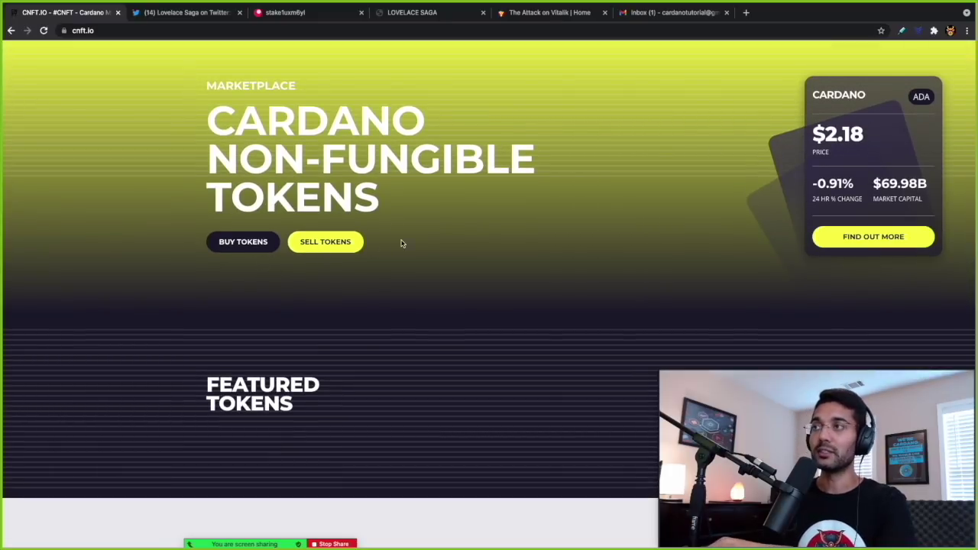
scroll(597, 255, up, 1)
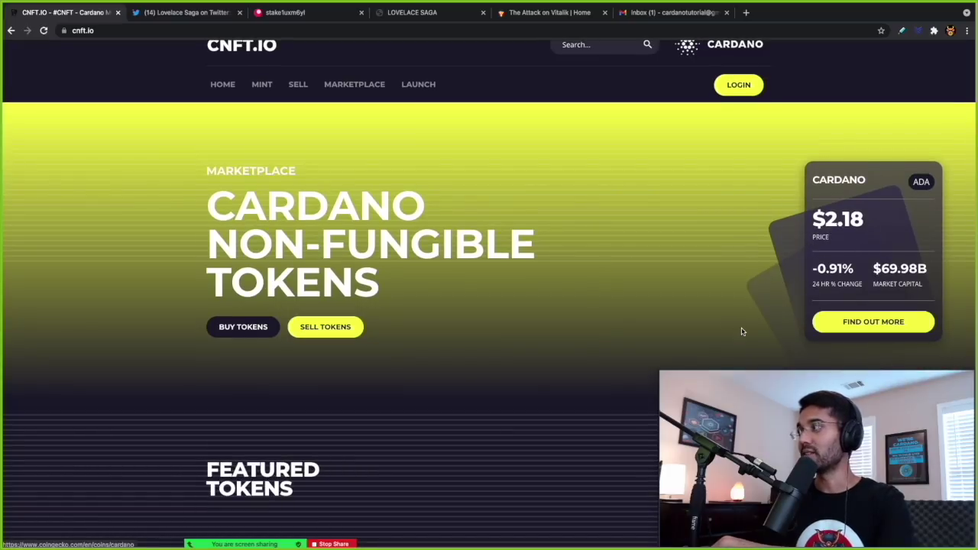
scroll(465, 278, down, 6)
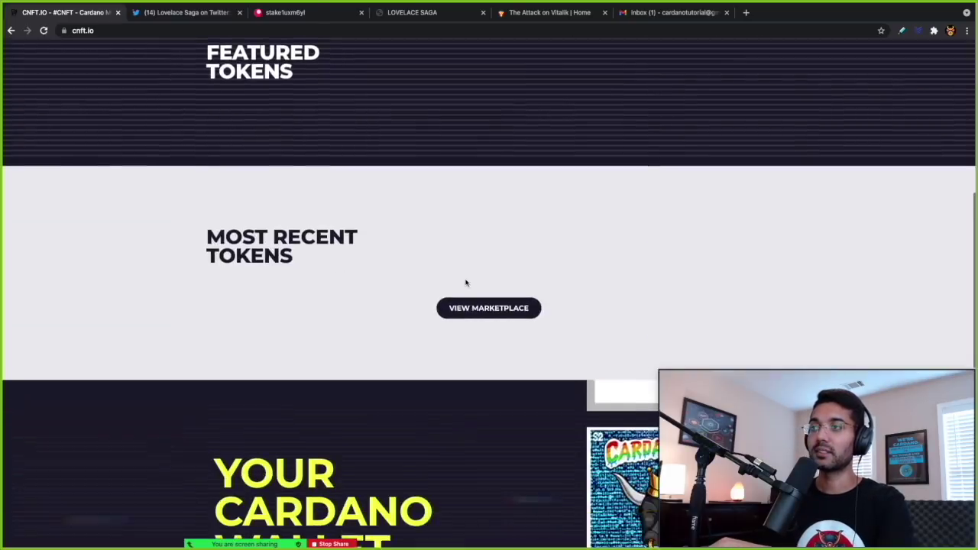
scroll(465, 283, down, 3)
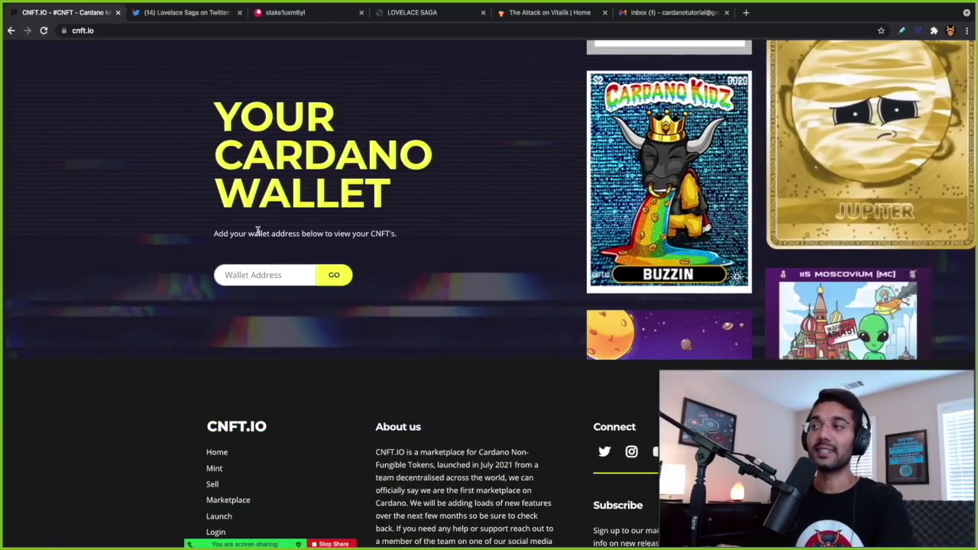
scroll(271, 226, up, 3)
scroll(268, 226, up, 7)
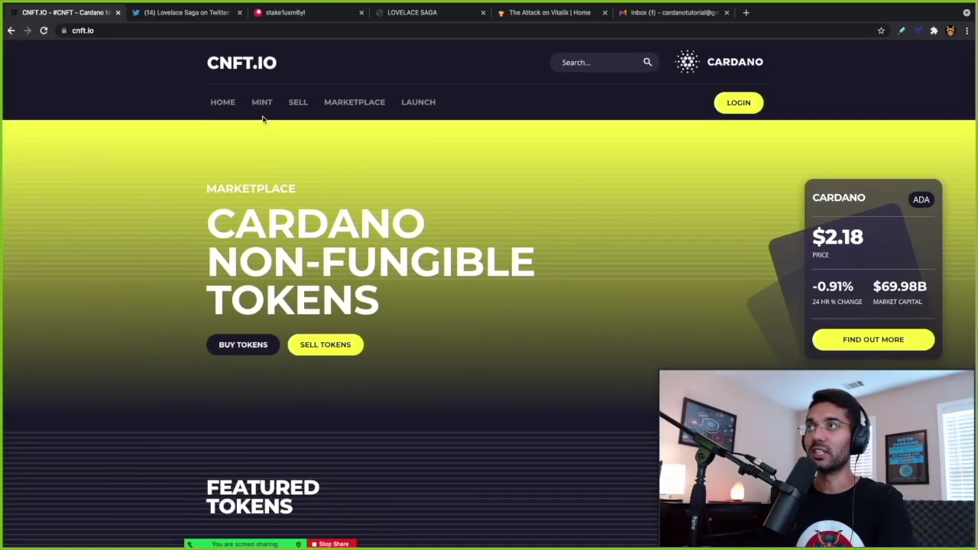
- Read through the Mint page's guide, then go to the sign-in page required for selling
click(262, 109)
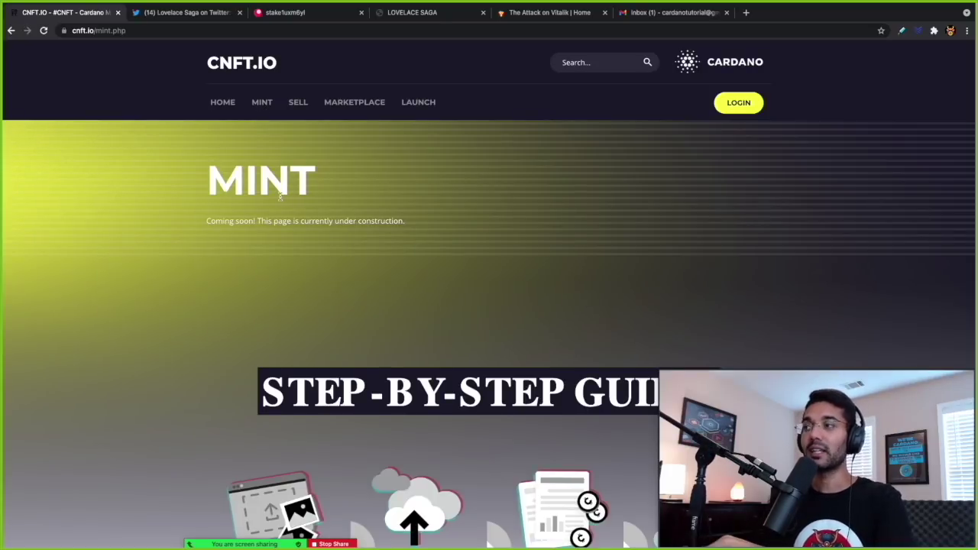
scroll(280, 196, down, 3)
scroll(280, 197, down, 4)
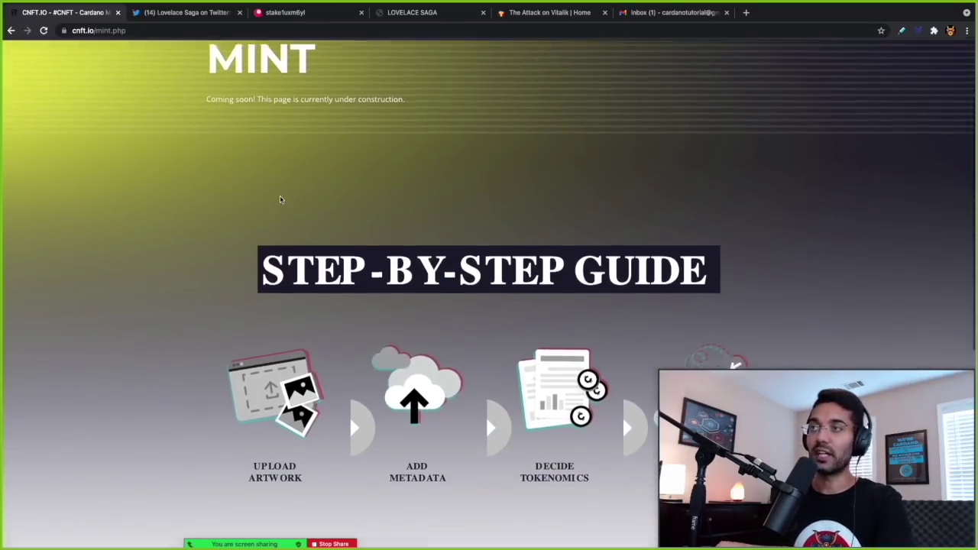
scroll(281, 199, down, 2)
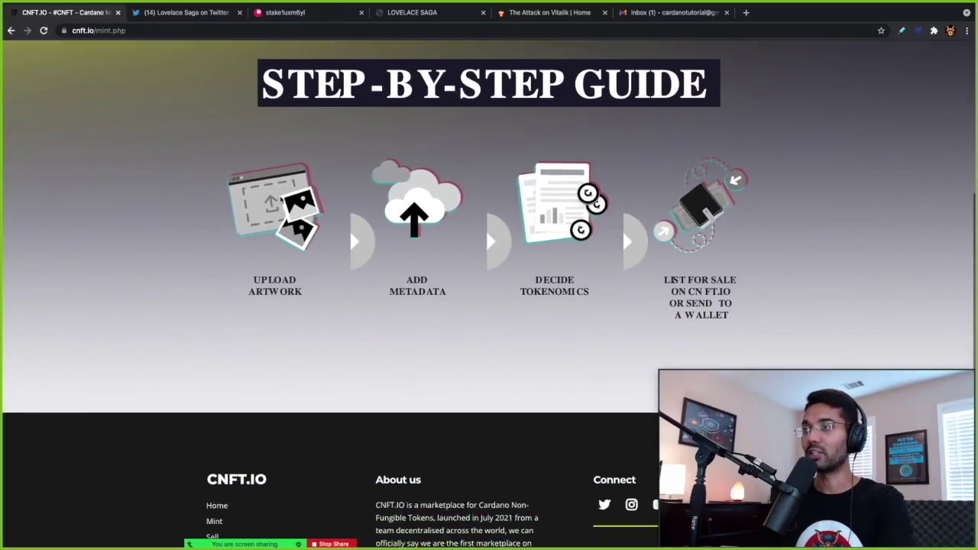
scroll(281, 200, up, 5)
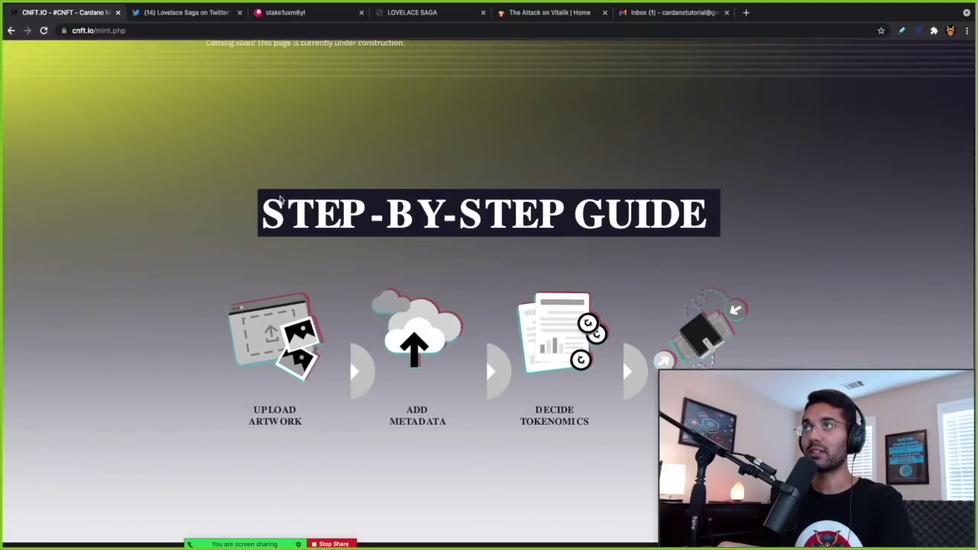
scroll(280, 200, up, 4)
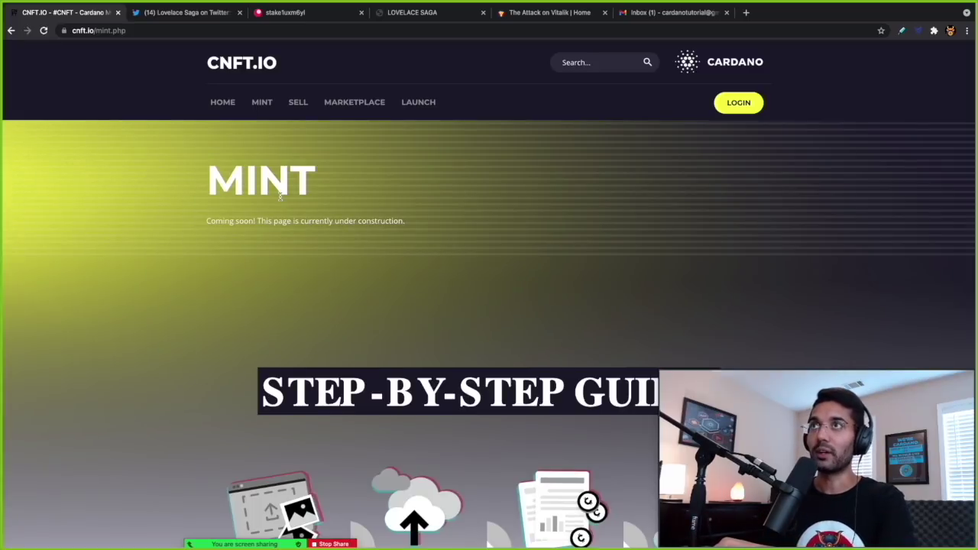
click(297, 103)
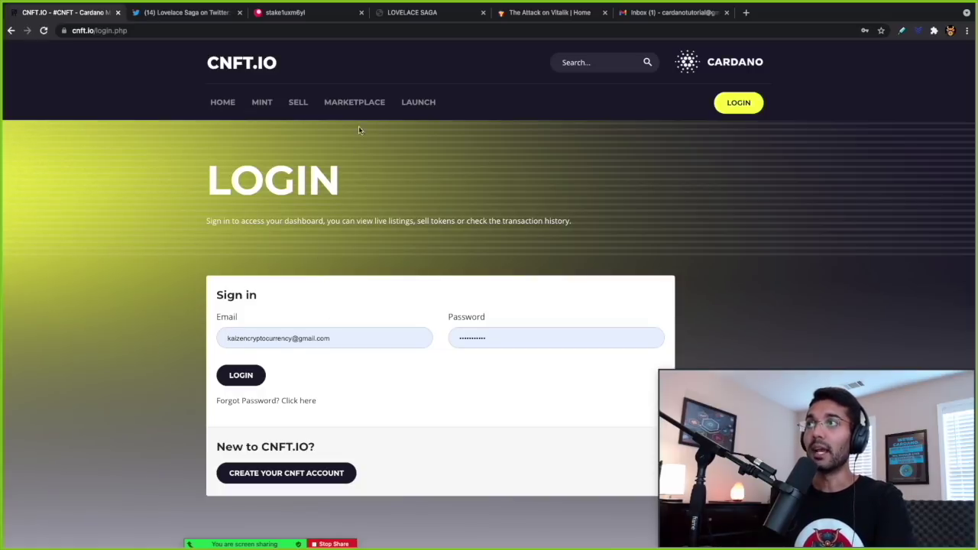
click(357, 106)
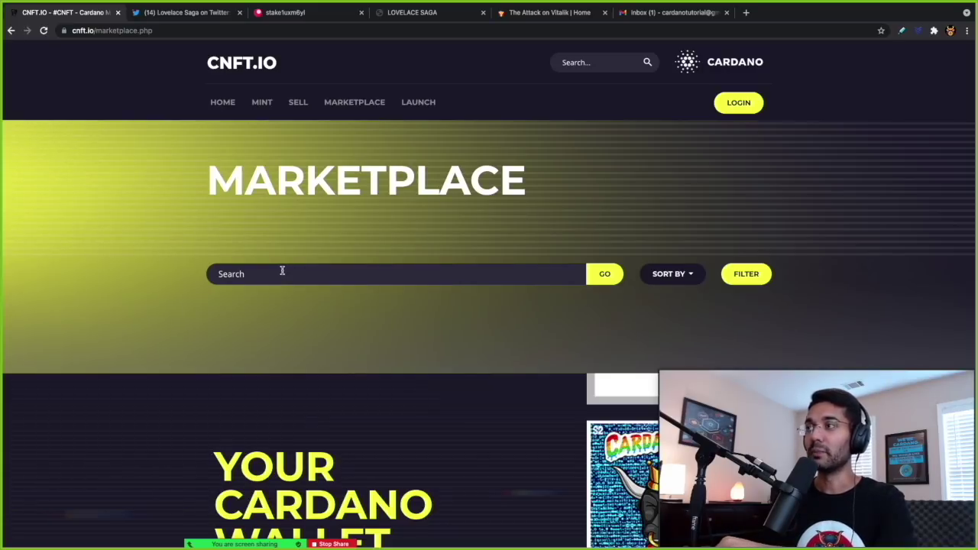
scroll(282, 270, down, 1)
scroll(282, 270, up, 1)
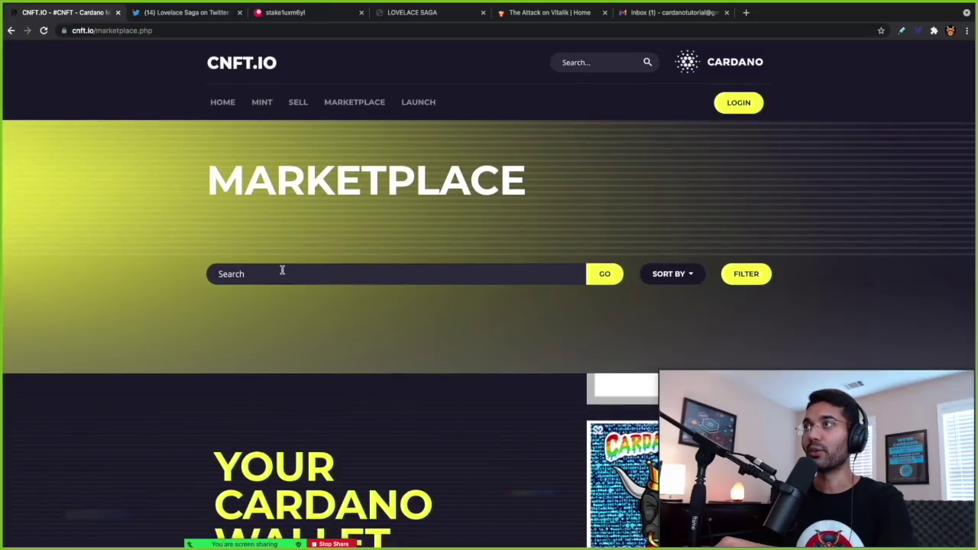
click(414, 103)
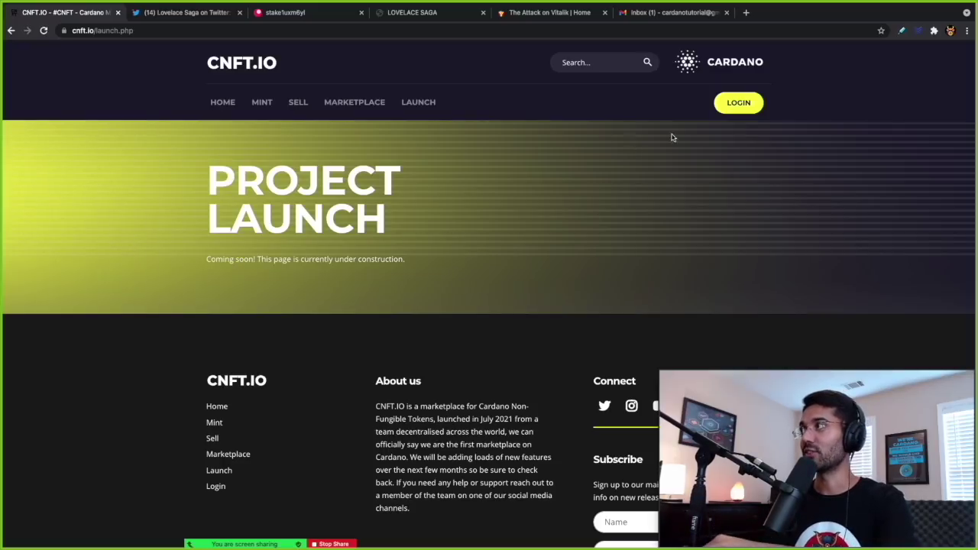
click(730, 107)
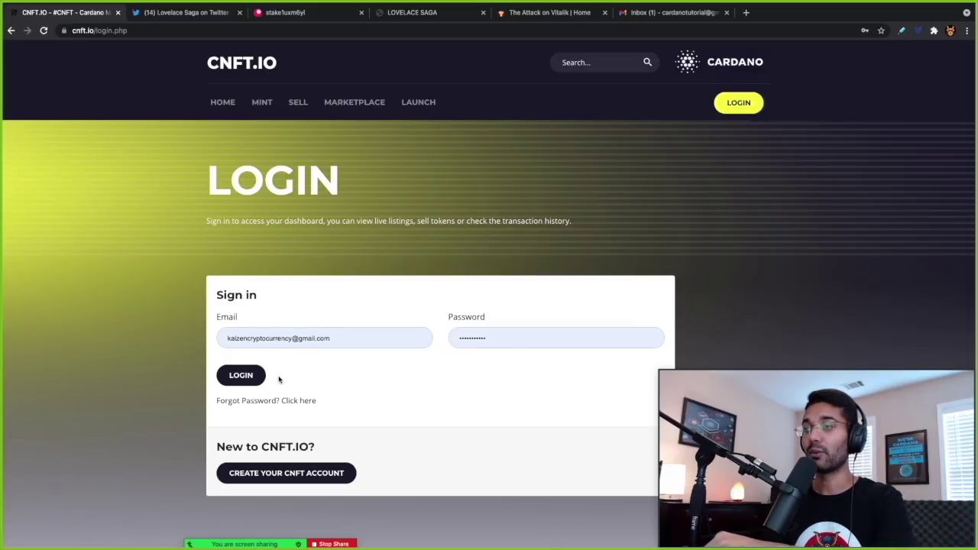
- Register a new CNFT.io account, agreeing to the terms of service
click(288, 475)
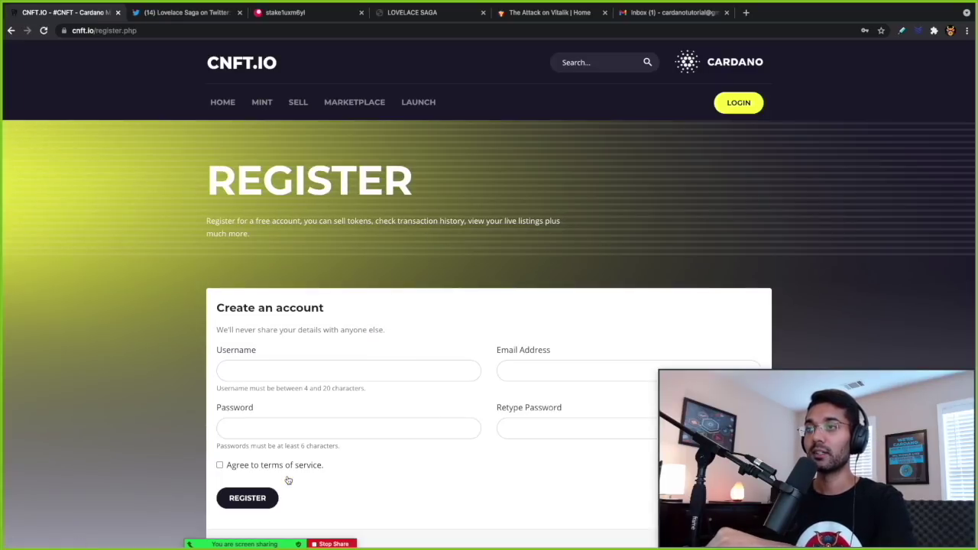
scroll(288, 479, down, 2)
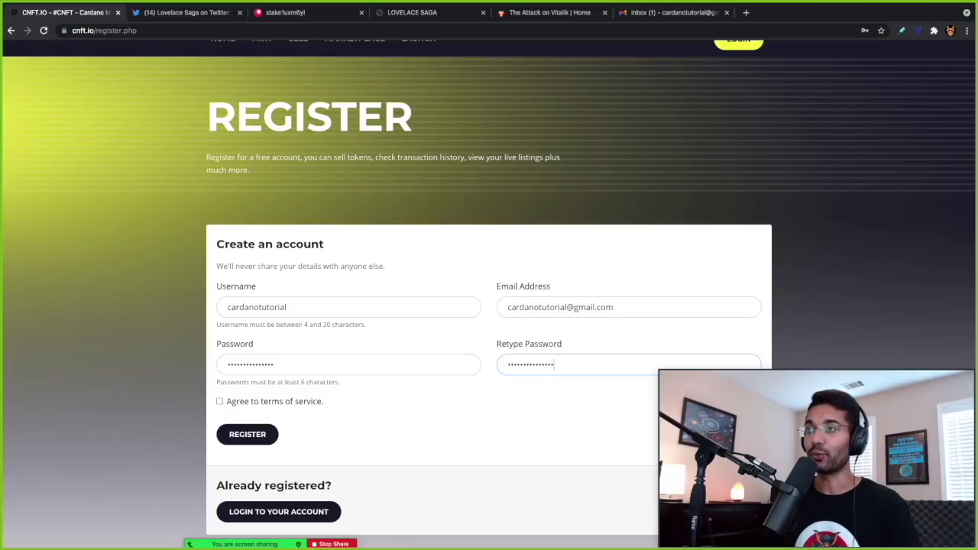
click(220, 401)
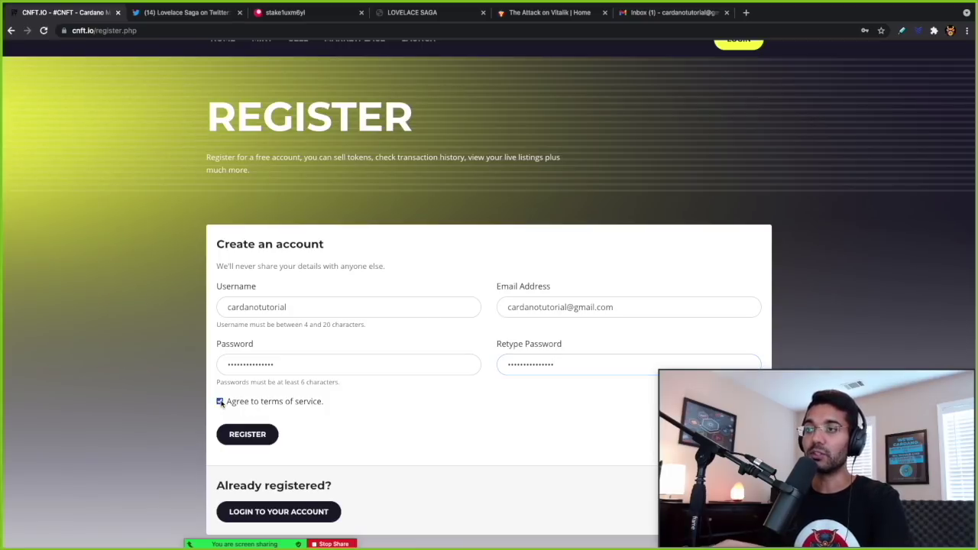
click(246, 434)
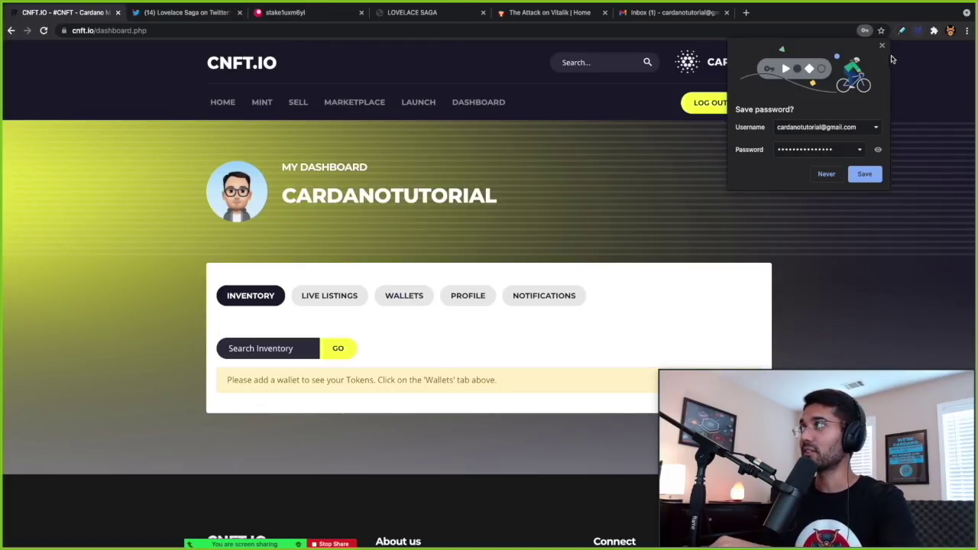
- Dismiss Chrome's save-password popup and show the dashboard's Wallets section
click(882, 47)
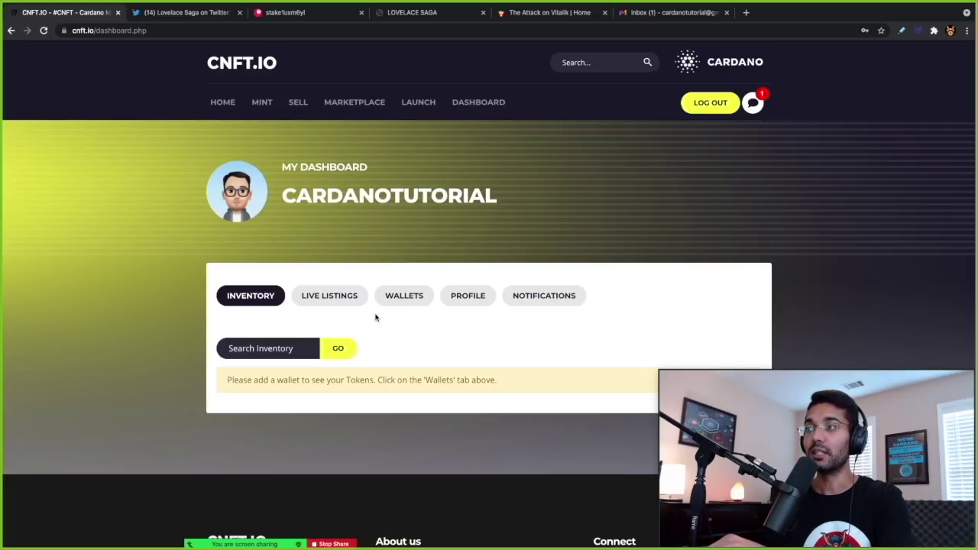
click(397, 301)
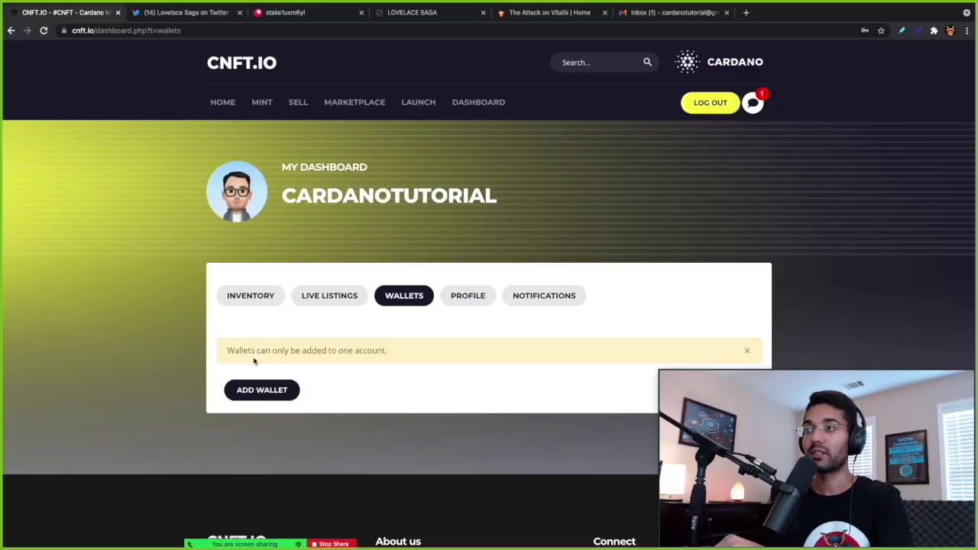
scroll(347, 374, down, 1)
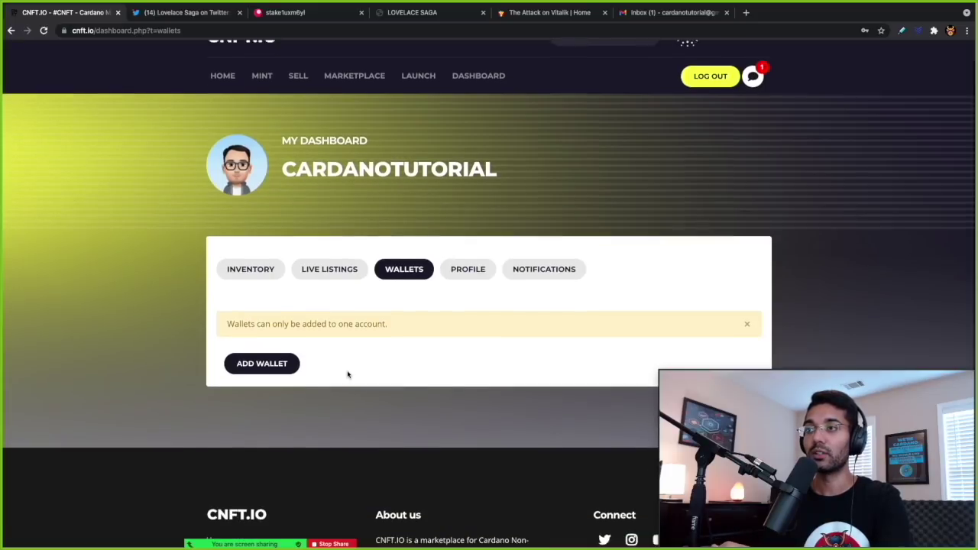
- Begin adding a wallet for the 2.91085 ADA verification, then switch to the Daedalus space
click(264, 366)
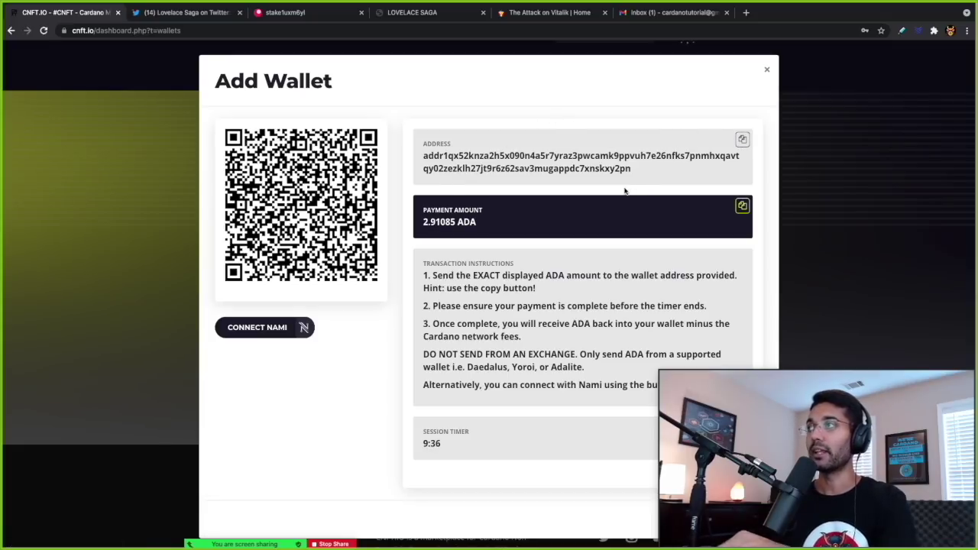
key(ctrl+Up)
click(609, 27)
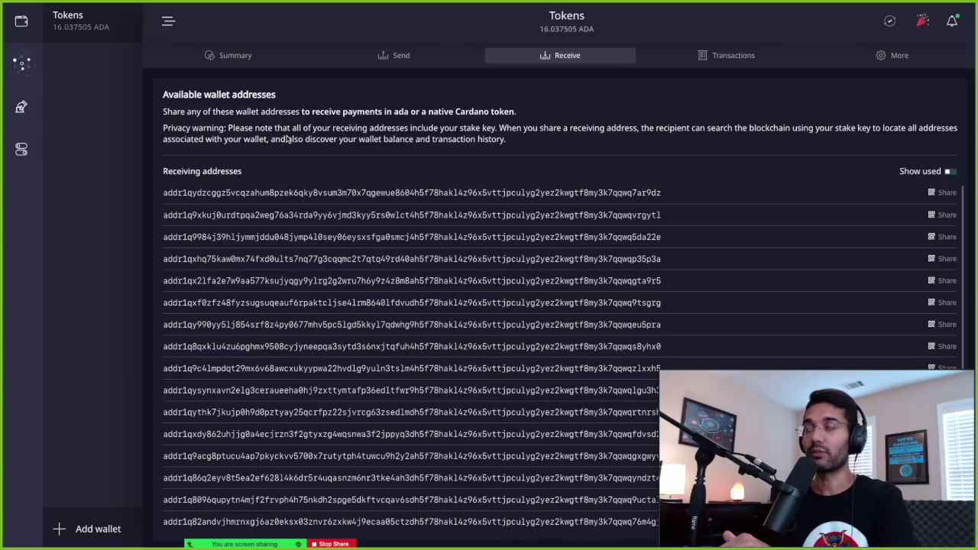
- Paste CNFT.io's verification address as the Receiver in Daedalus's Send form
click(382, 56)
click(302, 121)
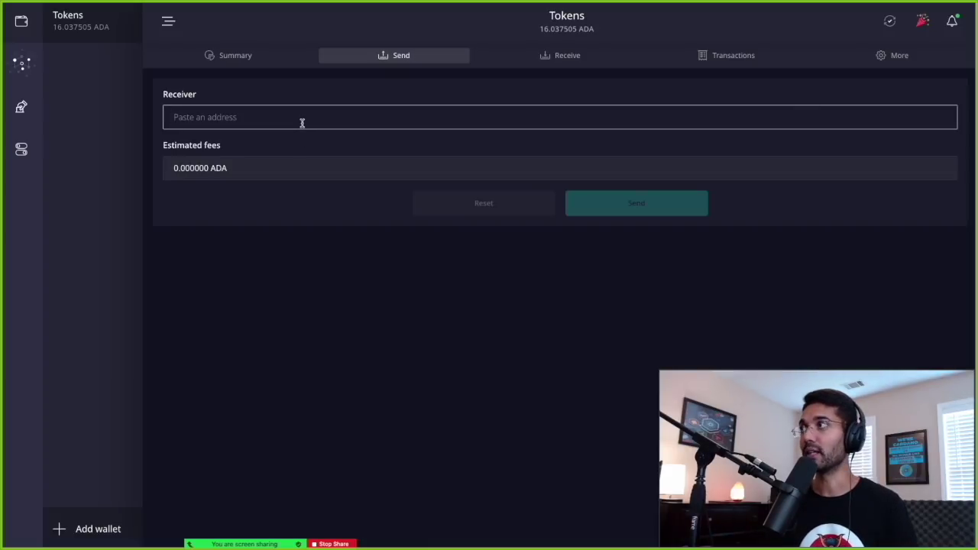
key(ctrl+v)
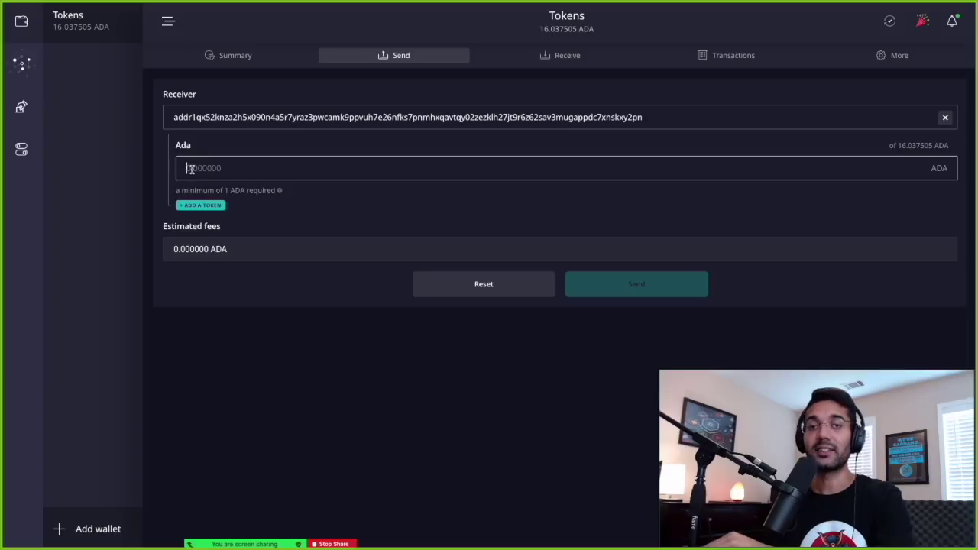
- Enter the 2.910850 ADA amount, checking it against the browser's payment details
key(ctrl+Up)
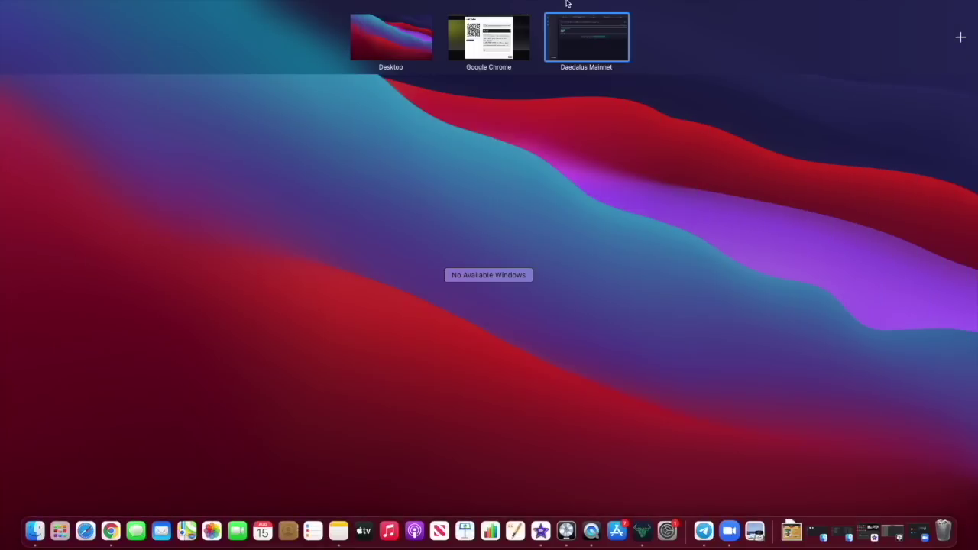
click(529, 46)
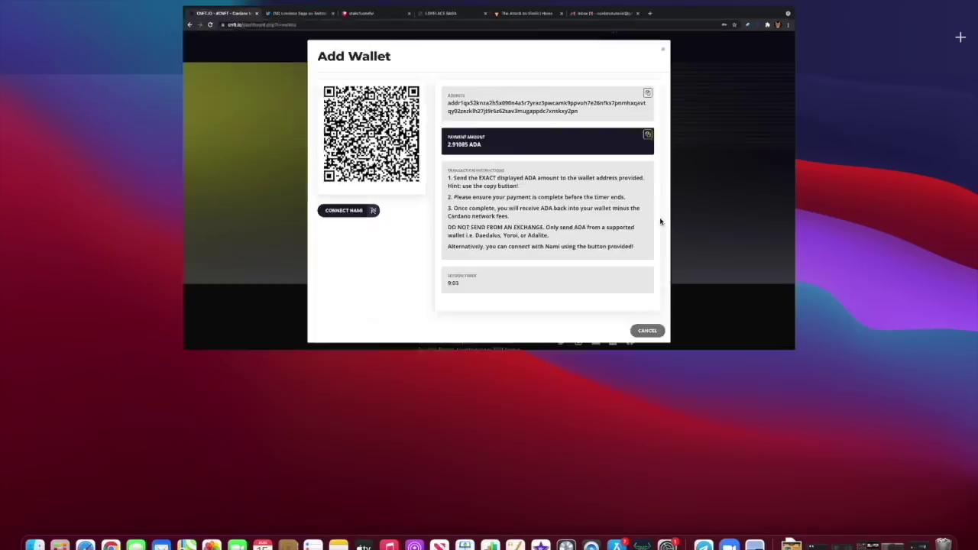
key(ctrl+Up)
click(619, 36)
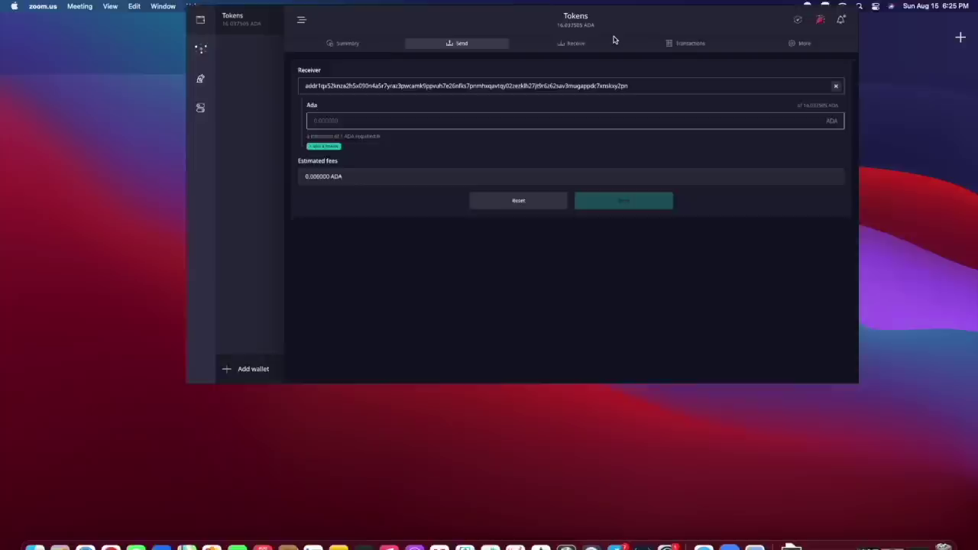
key(super+v)
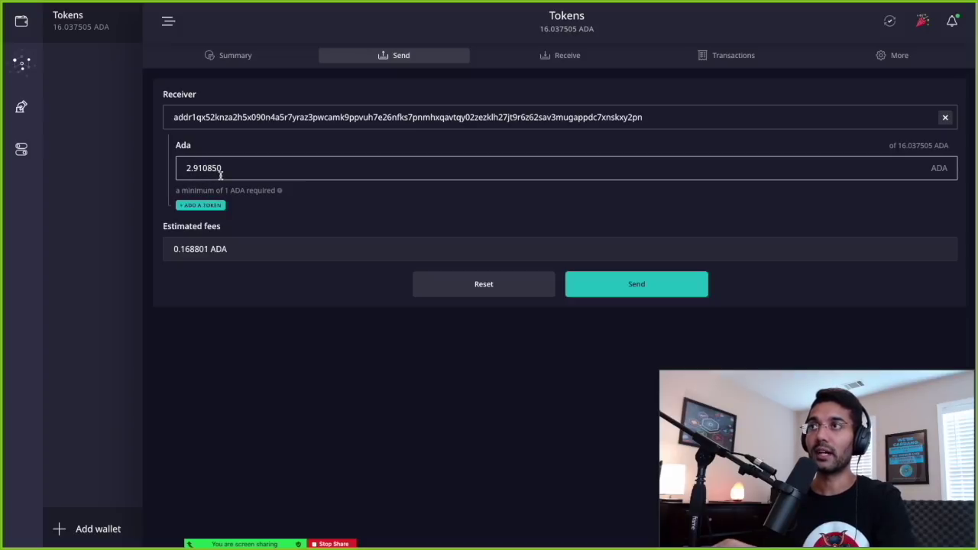
key(ctrl+Up)
click(492, 36)
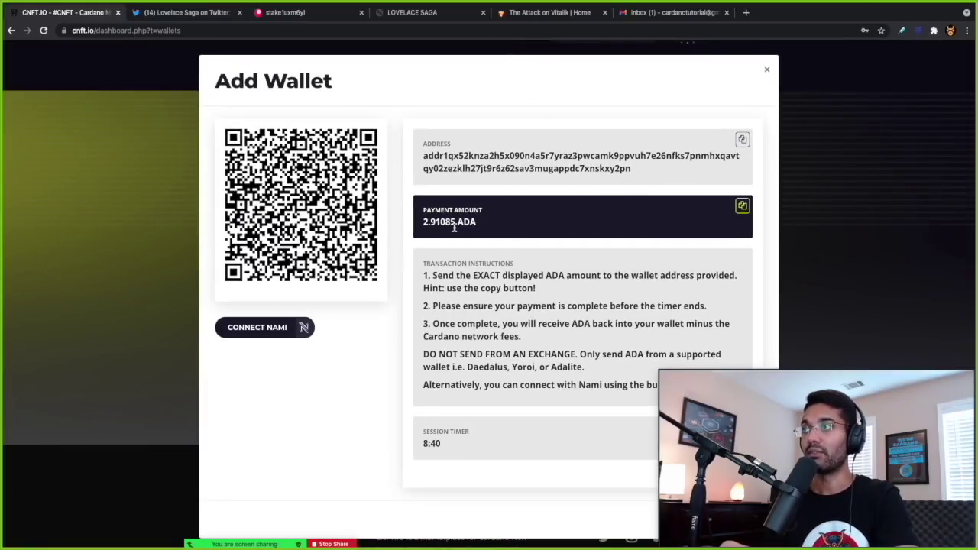
key(ctrl+Up)
click(561, 51)
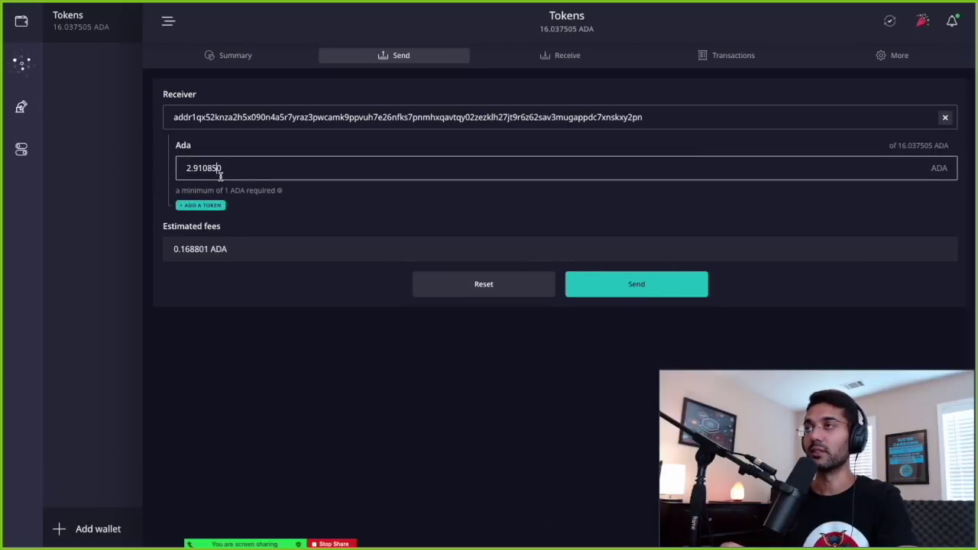
- Confirm and send the 2.910850 ADA payment using the wallet's spending password
click(618, 294)
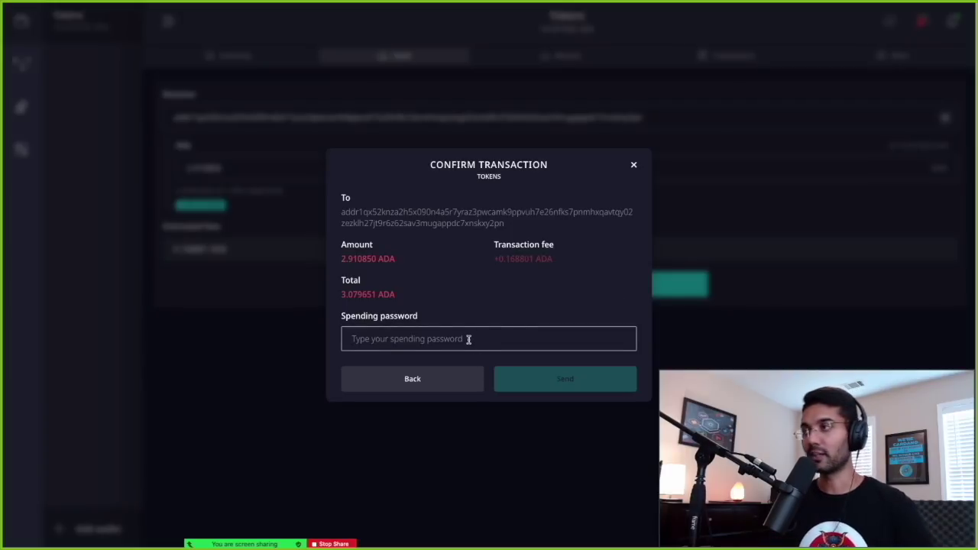
text(***********)
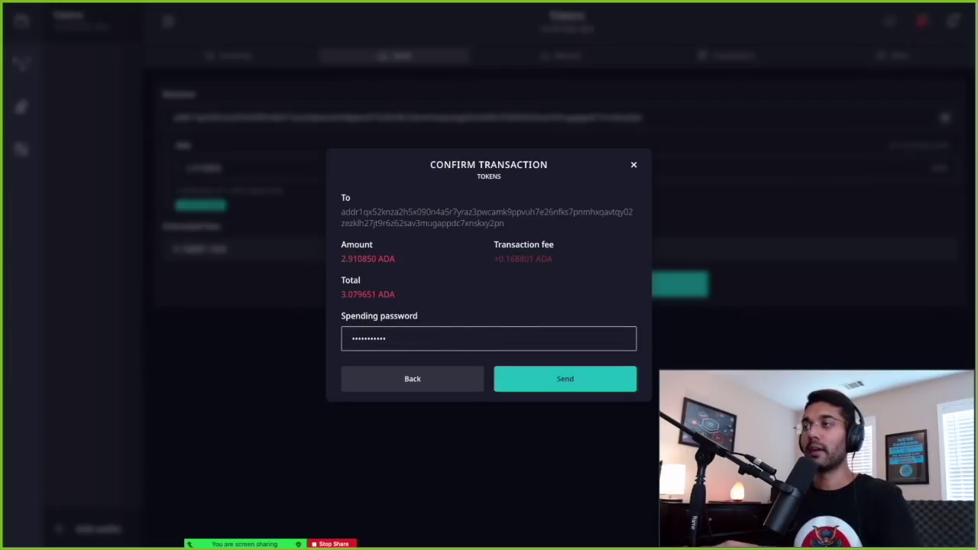
click(549, 379)
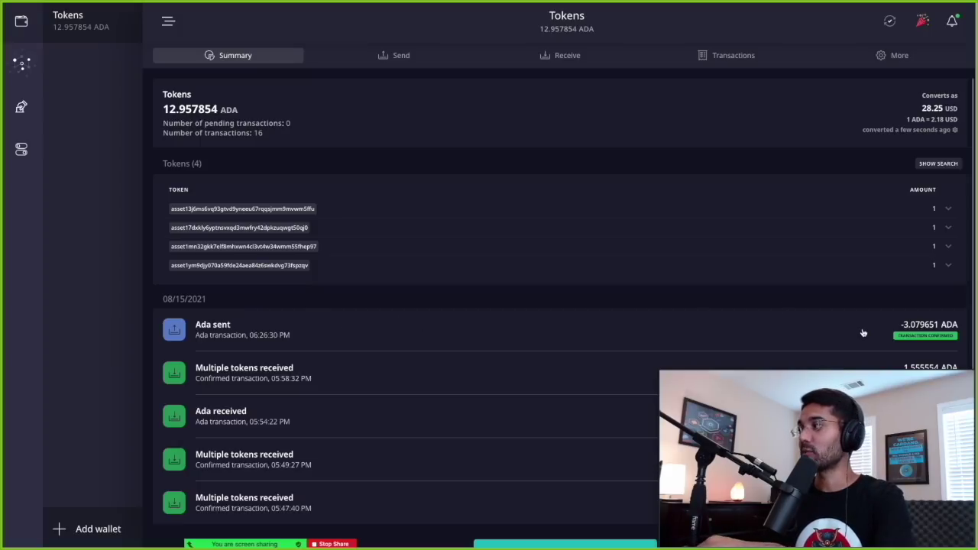
key(ctrl+Up)
- Check the linked stake address in Chrome, then return to the Daedalus wallet summary
click(488, 37)
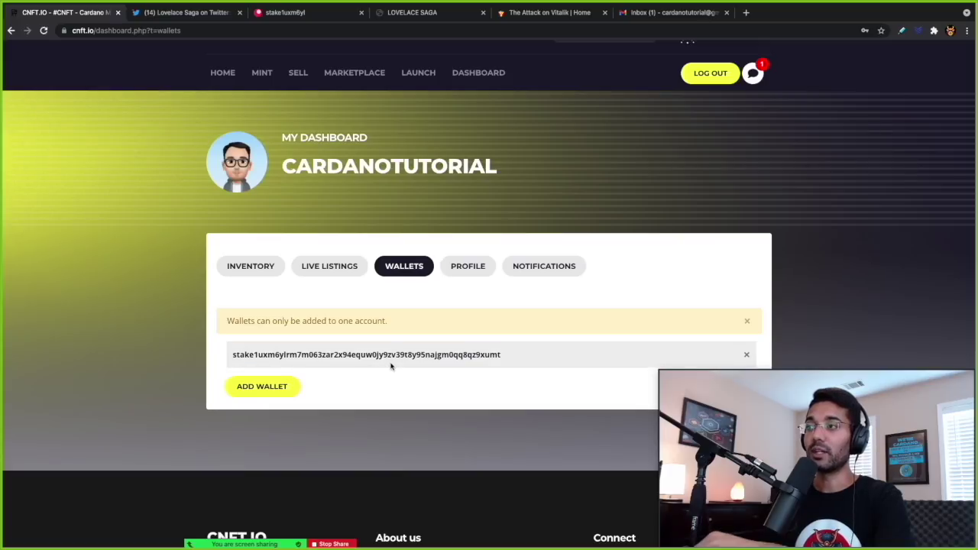
key(ctrl+Up)
click(577, 39)
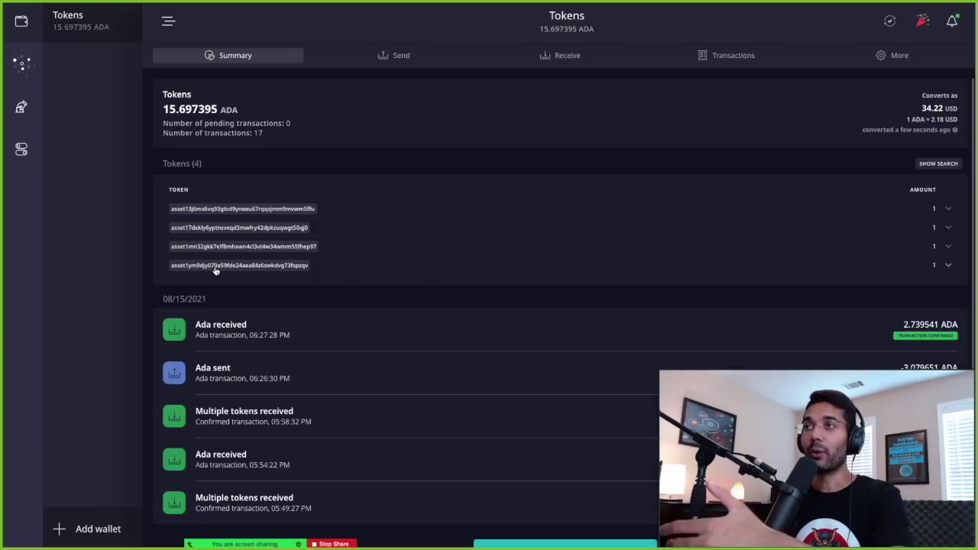
- Copy the wallet's first receiving address from Daedalus's Receive page
click(556, 61)
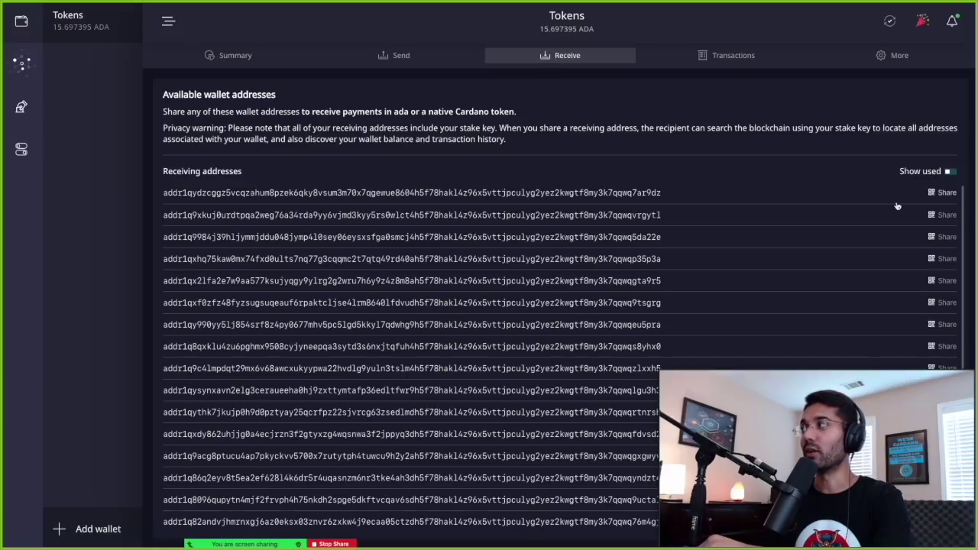
click(945, 194)
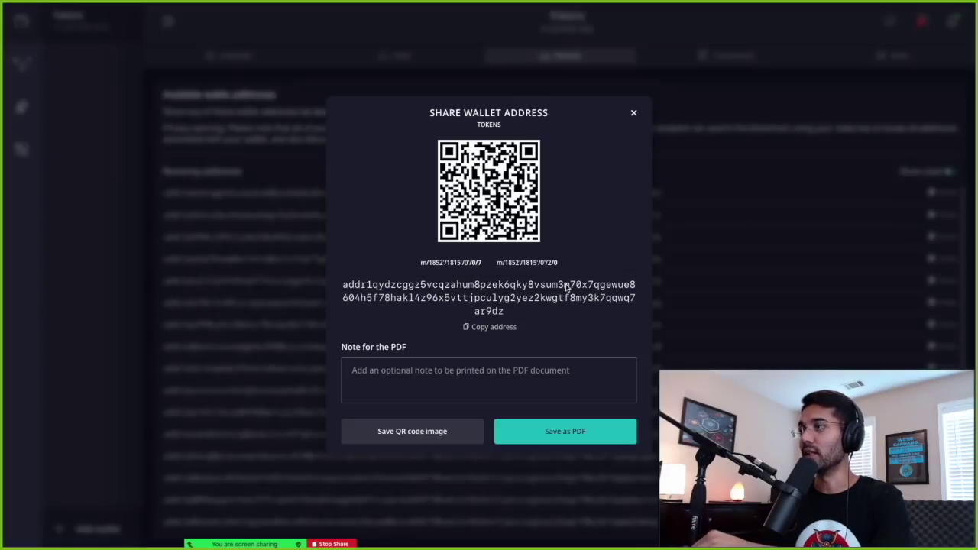
click(498, 329)
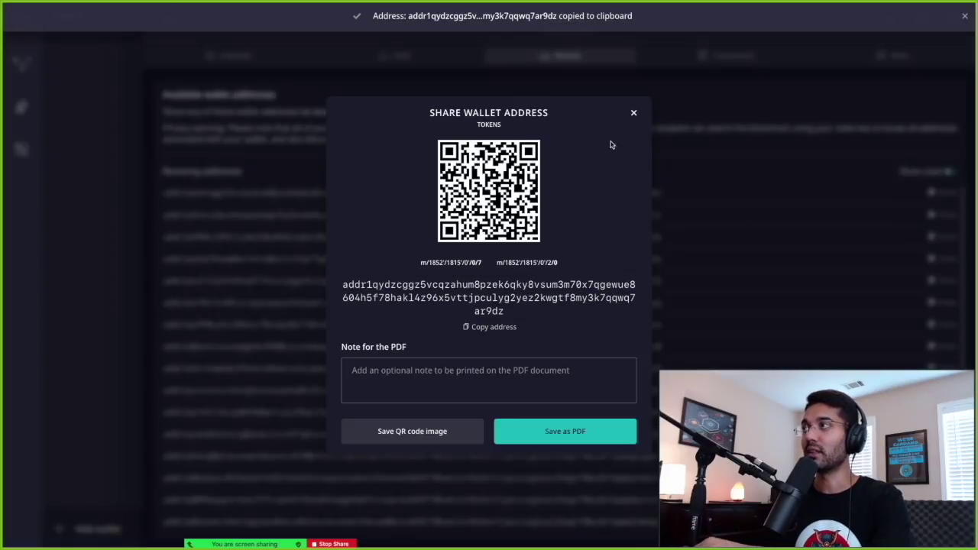
click(634, 113)
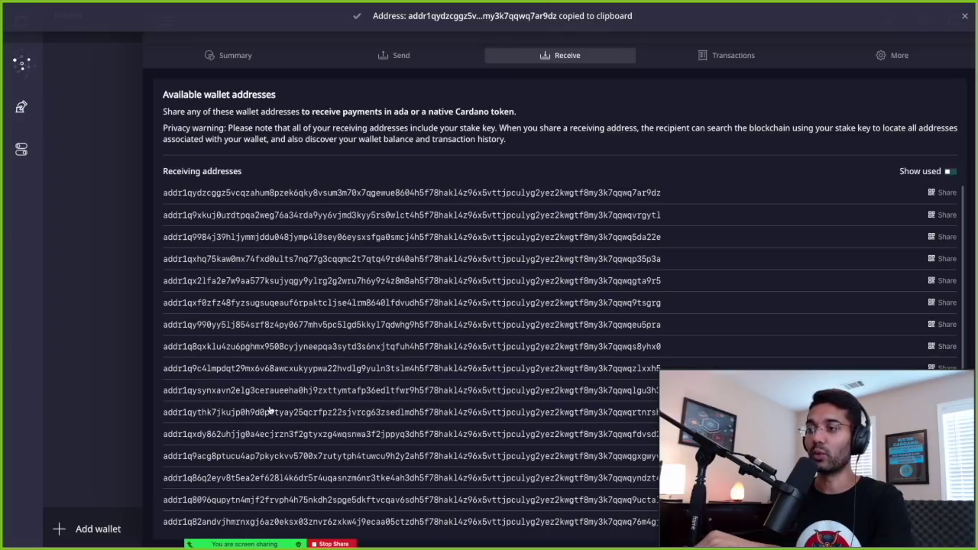
- Switch to Chrome and open a new blank tab
key(ctrl+Up)
click(477, 40)
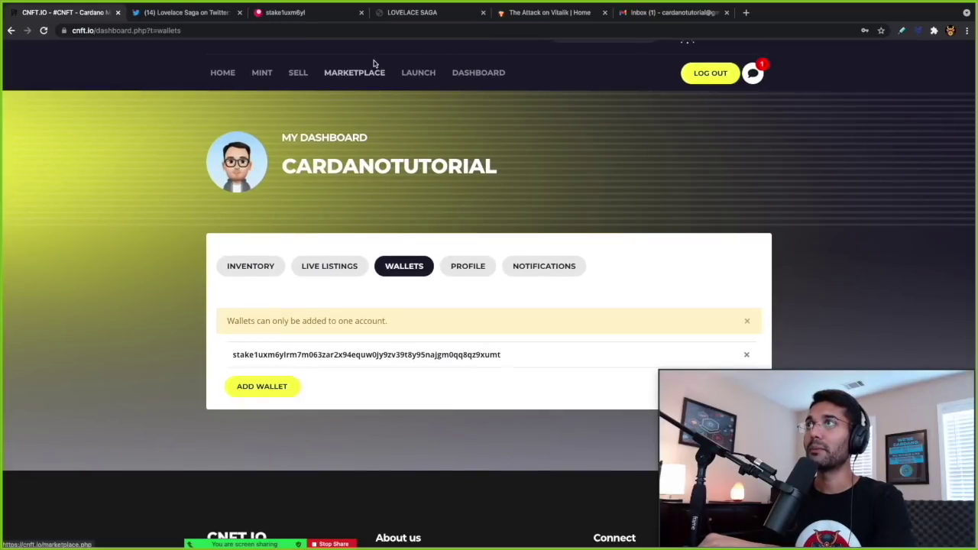
click(746, 12)
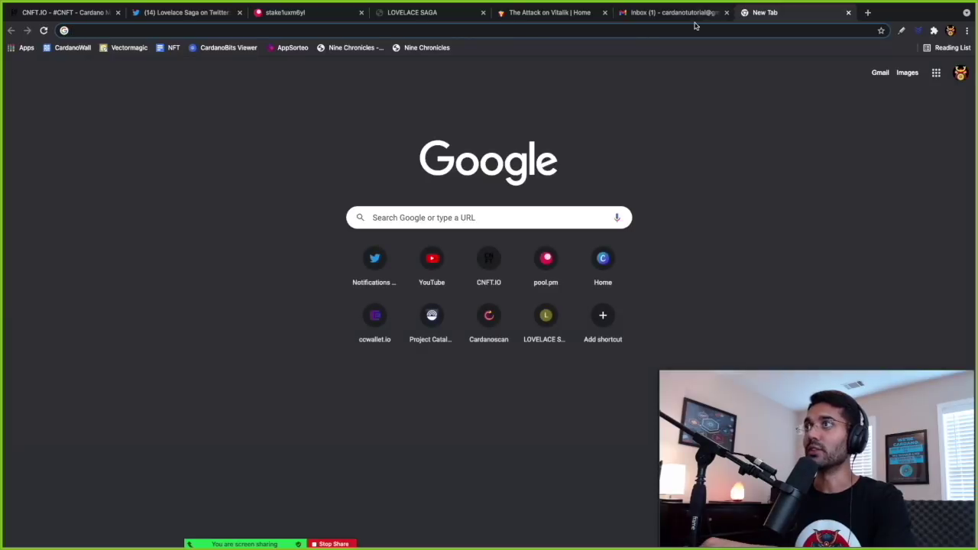
- Load the pool.pm website in the new tab
click(654, 32)
text(pool.pm)
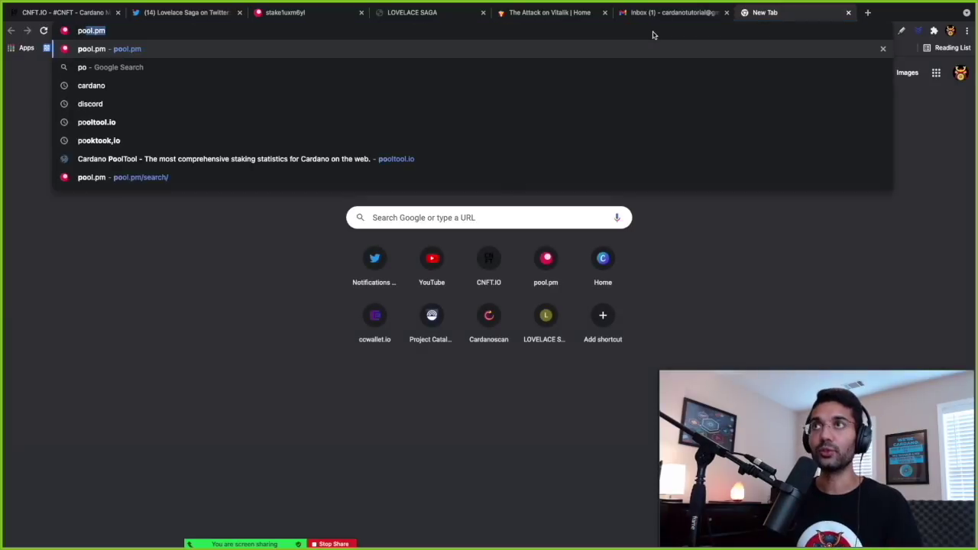
key(Return)
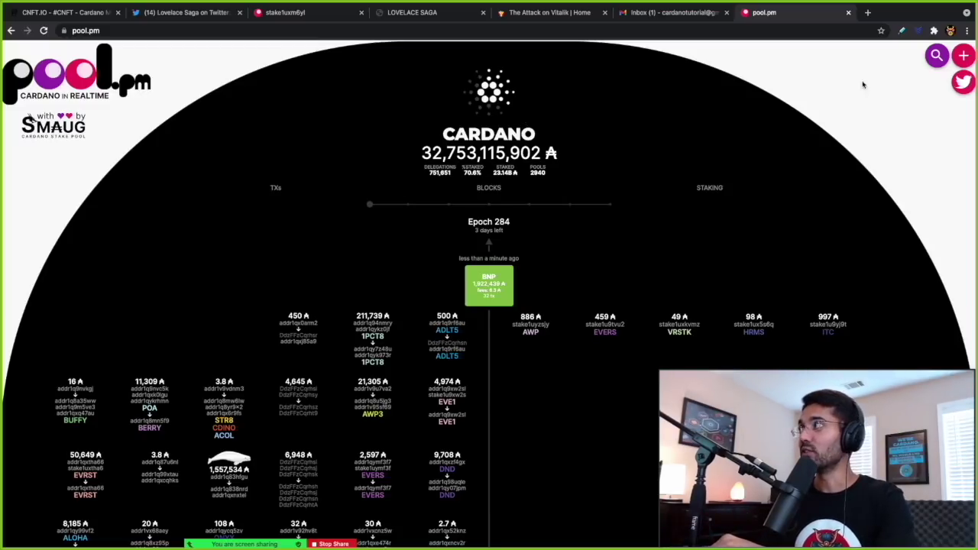
- Look up the copied wallet address and open the Pioneering Charles Hoskinson 3 token
click(934, 63)
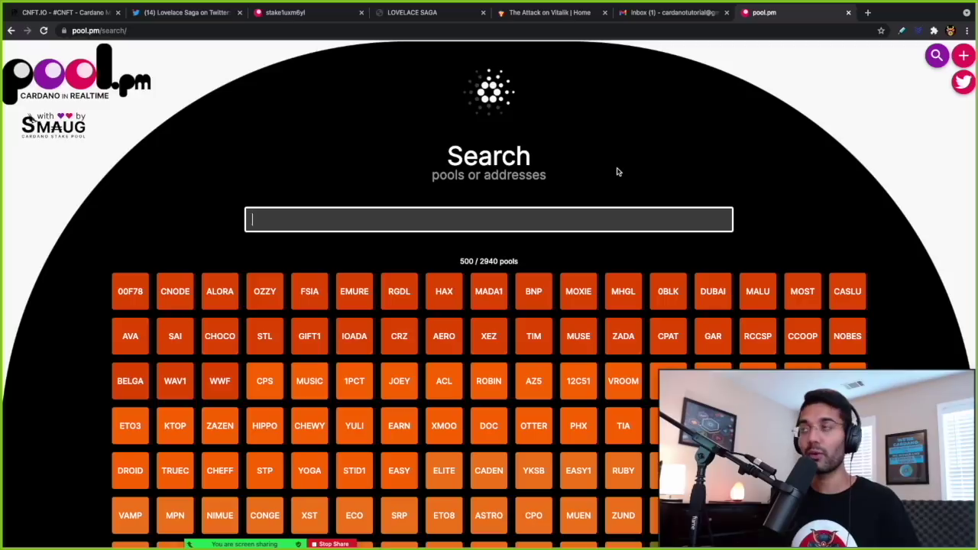
key(ctrl+v)
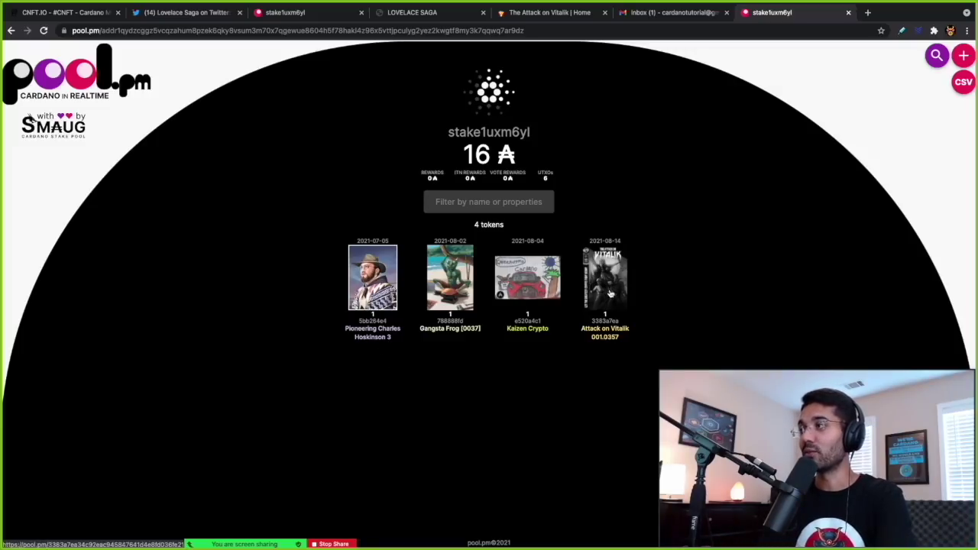
click(386, 306)
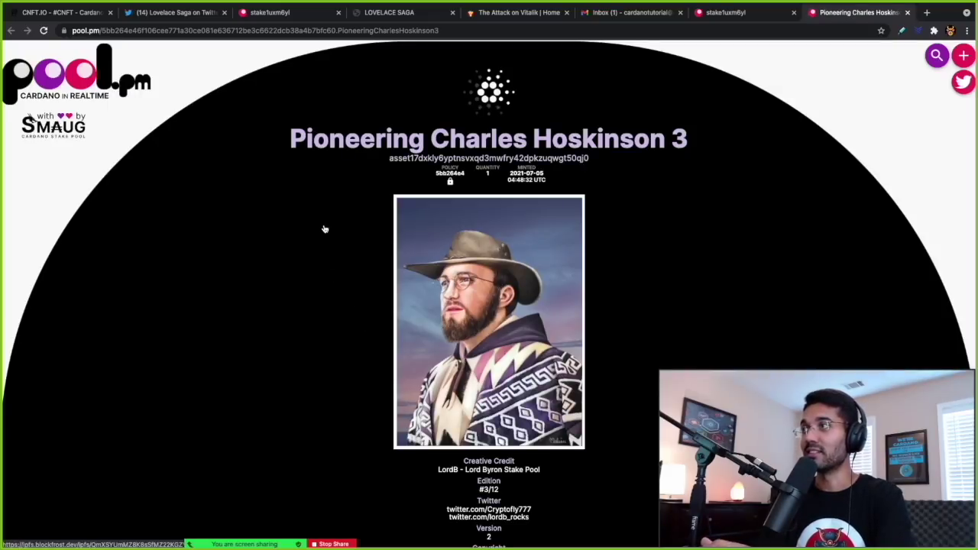
scroll(327, 224, down, 1)
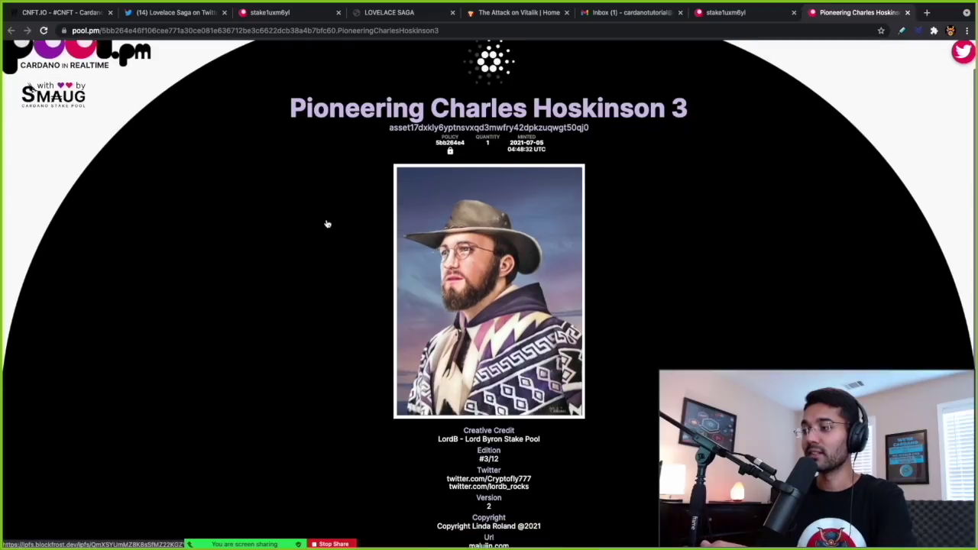
scroll(328, 224, down, 1)
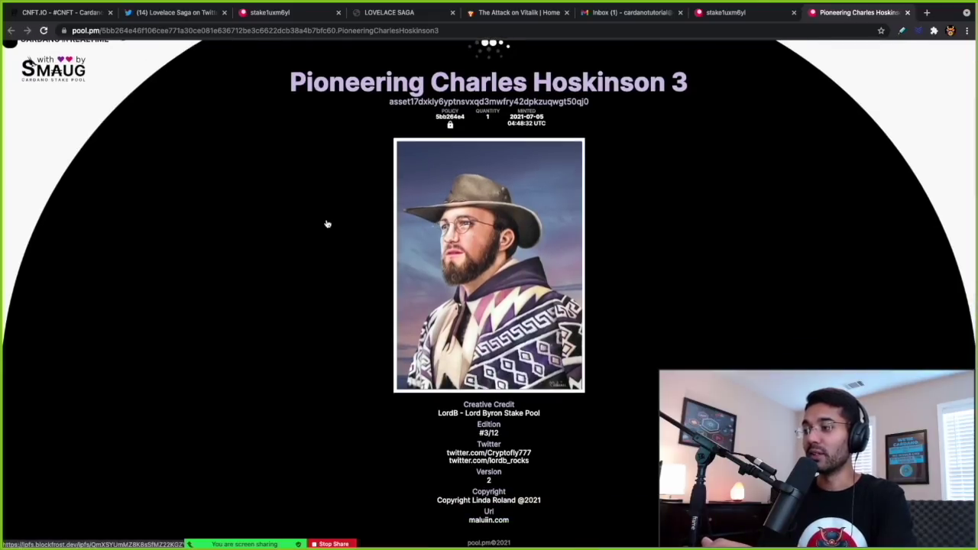
scroll(327, 224, up, 1)
key(ctrl+w)
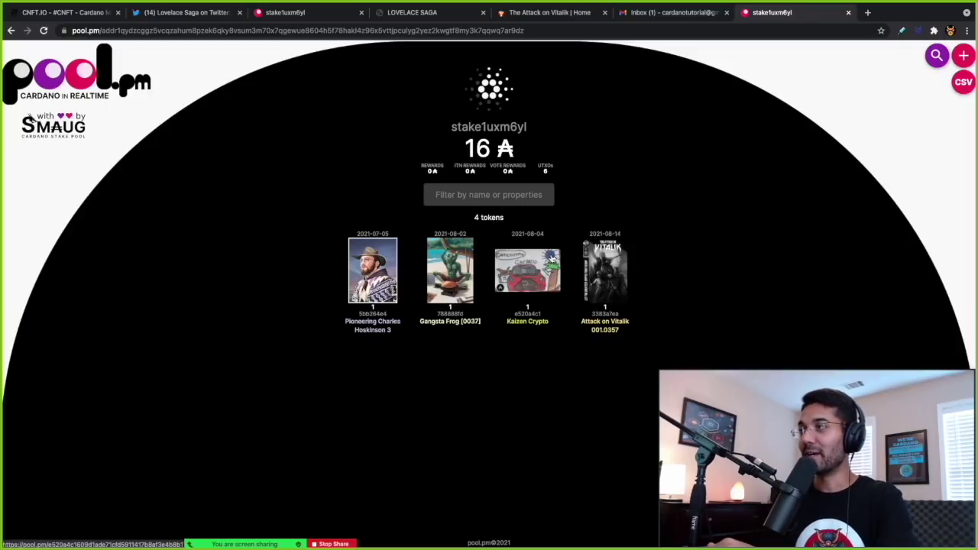
click(547, 266)
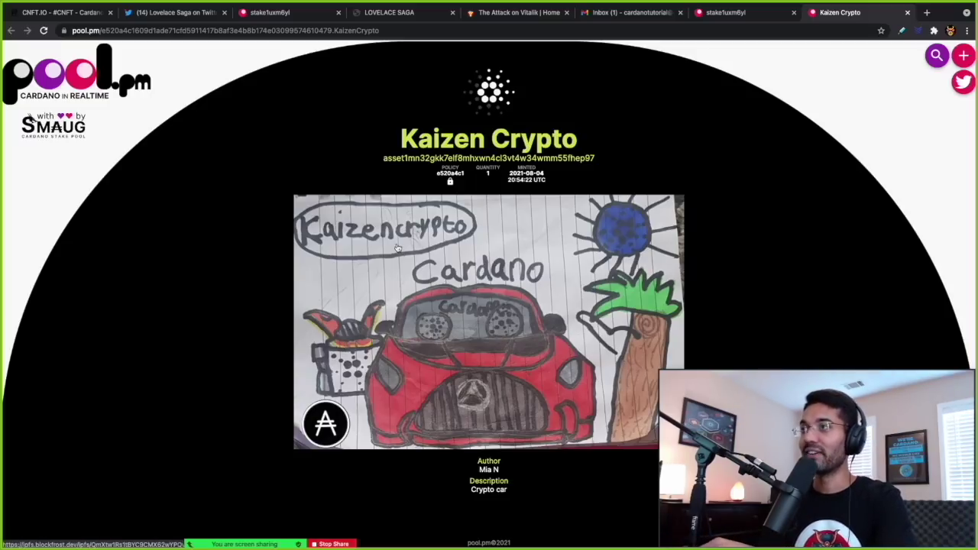
mouse_move(828, 4)
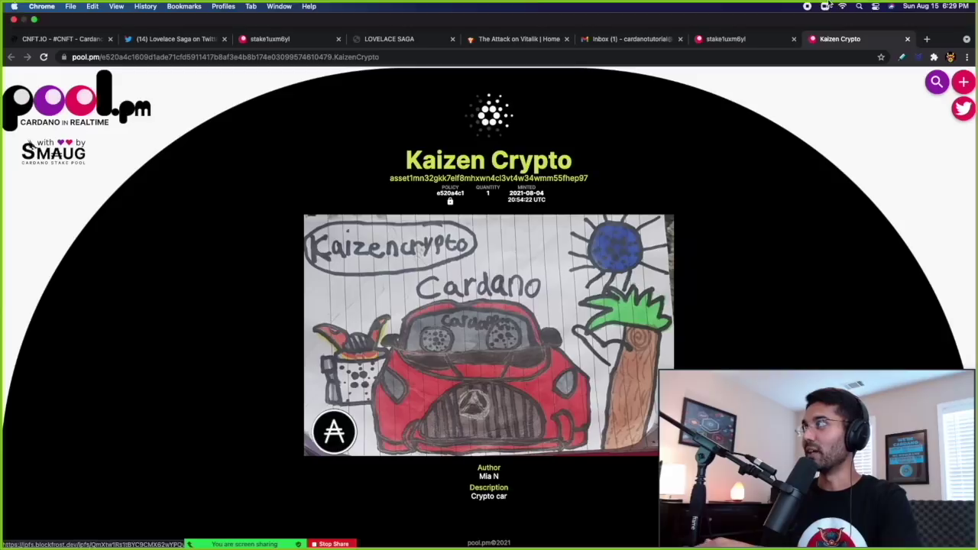
click(907, 39)
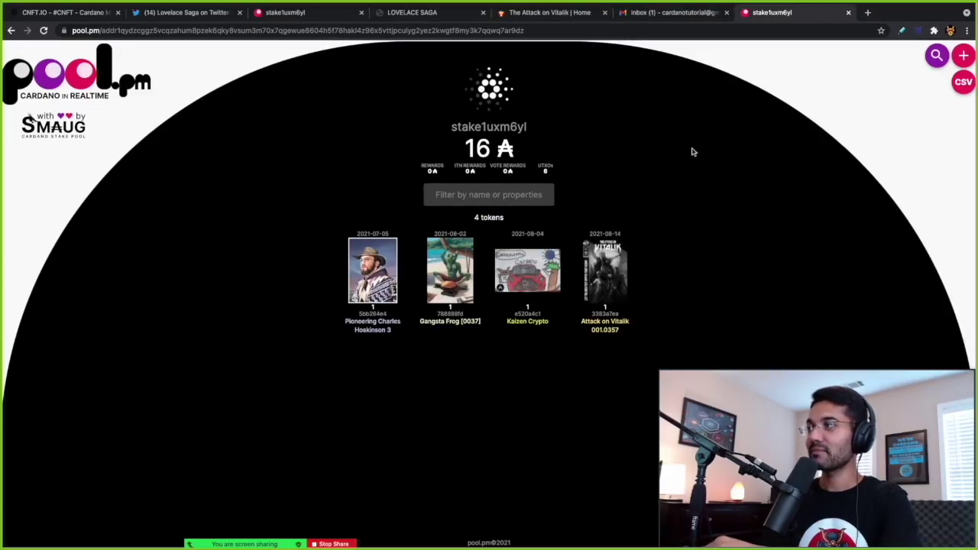
click(436, 286)
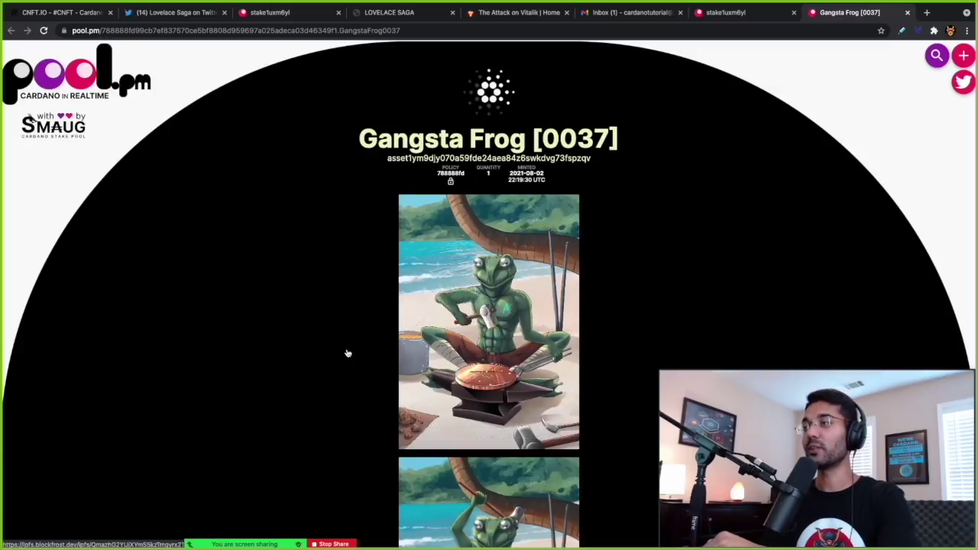
scroll(349, 347, down, 1)
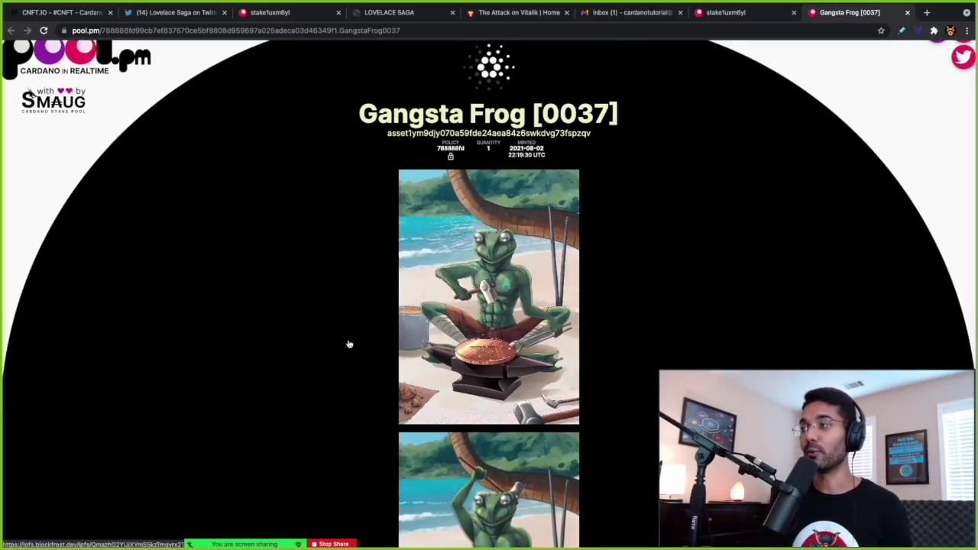
scroll(348, 344, down, 1)
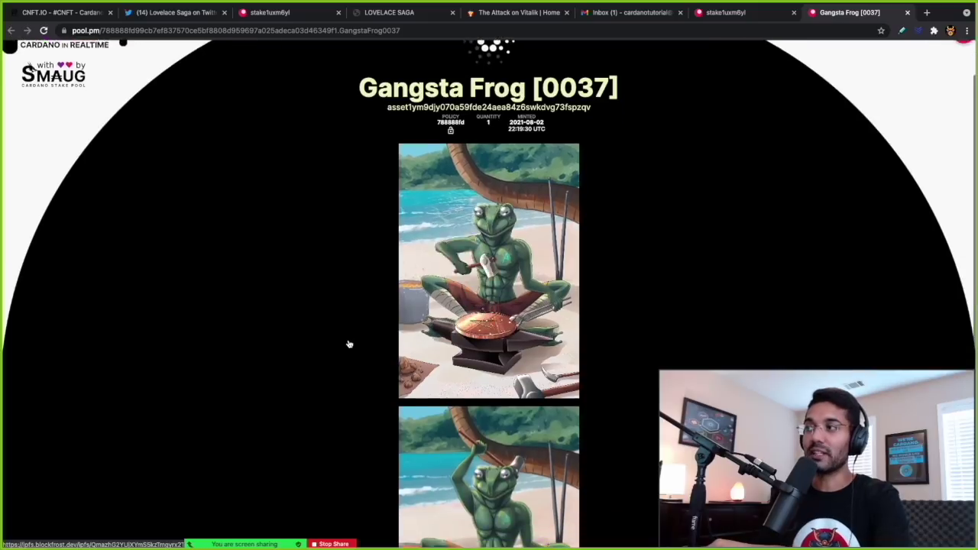
scroll(348, 345, down, 1)
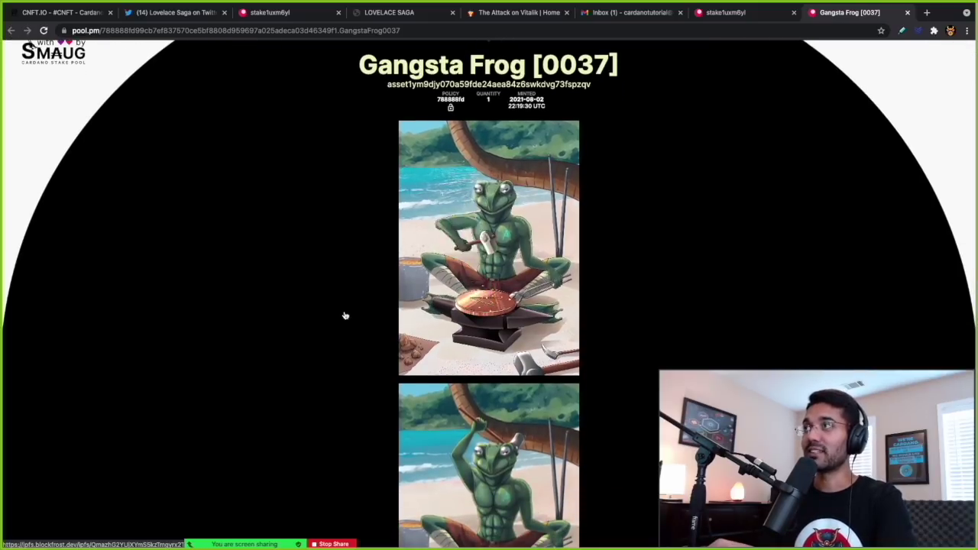
scroll(343, 319, down, 1)
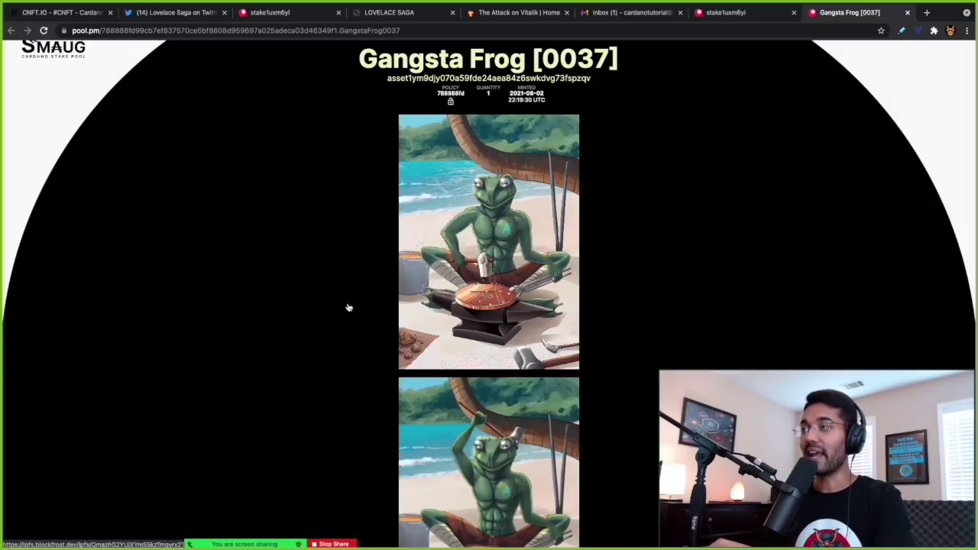
scroll(350, 306, down, 2)
scroll(370, 362, down, 2)
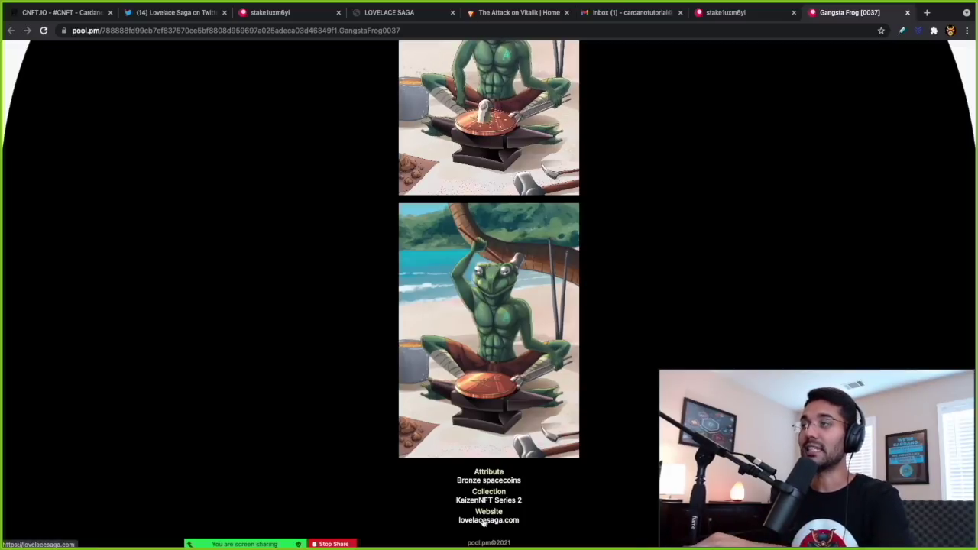
scroll(283, 386, up, 2)
scroll(284, 387, up, 3)
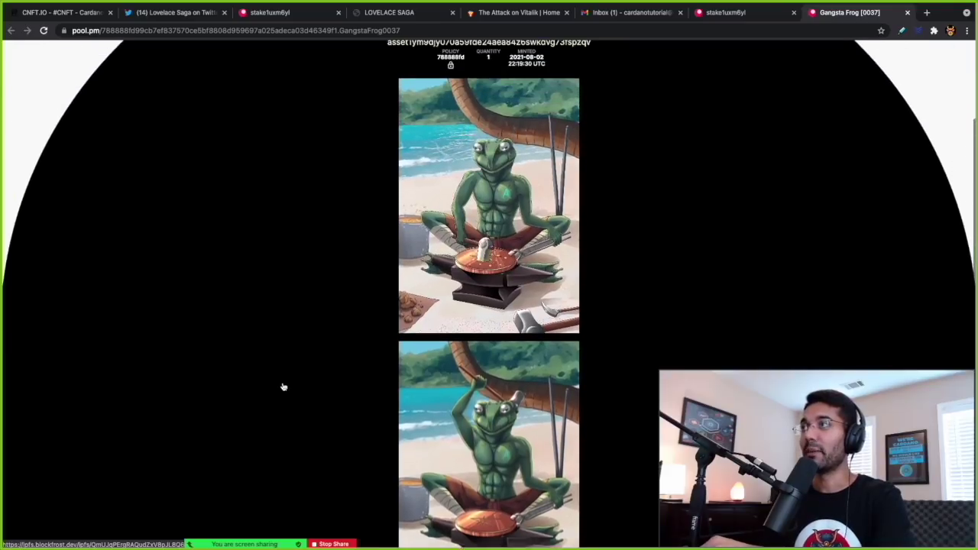
scroll(282, 386, up, 1)
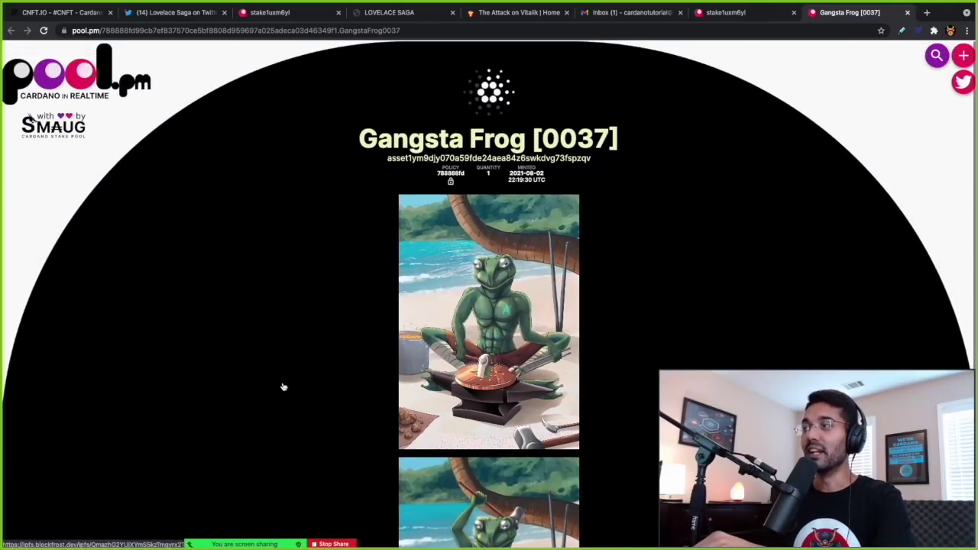
click(724, 13)
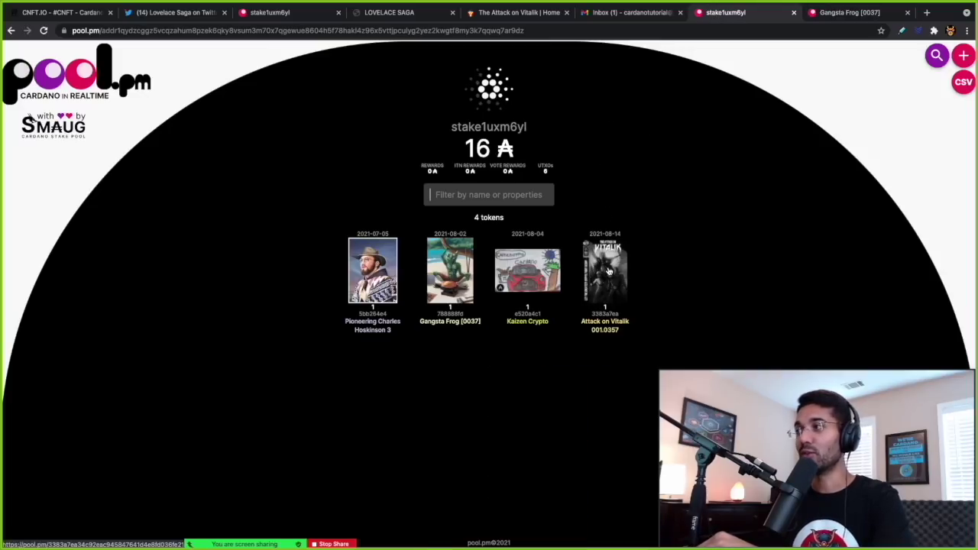
- Open Attack on Vitalik 001.0357, page the comic to pages 10-11, then view bajuzki.art
click(609, 271)
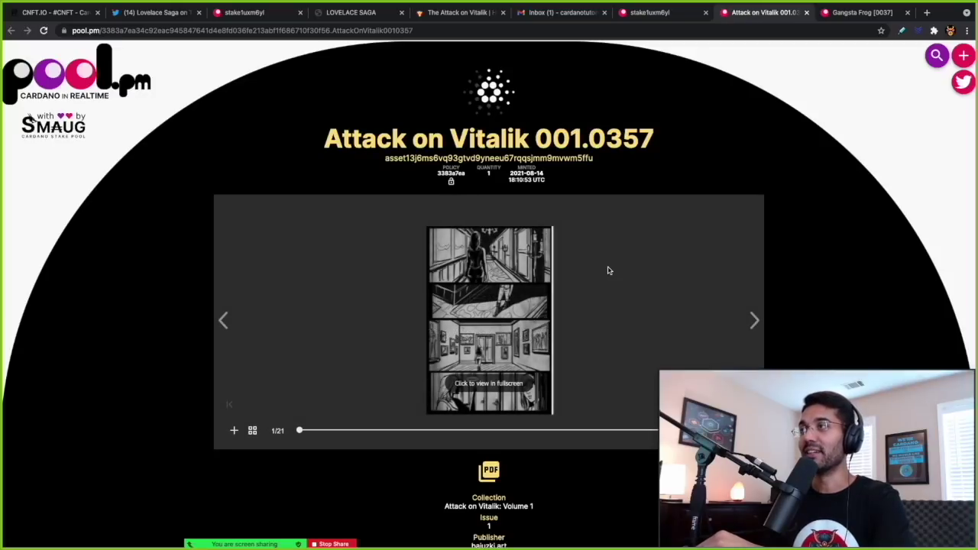
scroll(691, 287, down, 2)
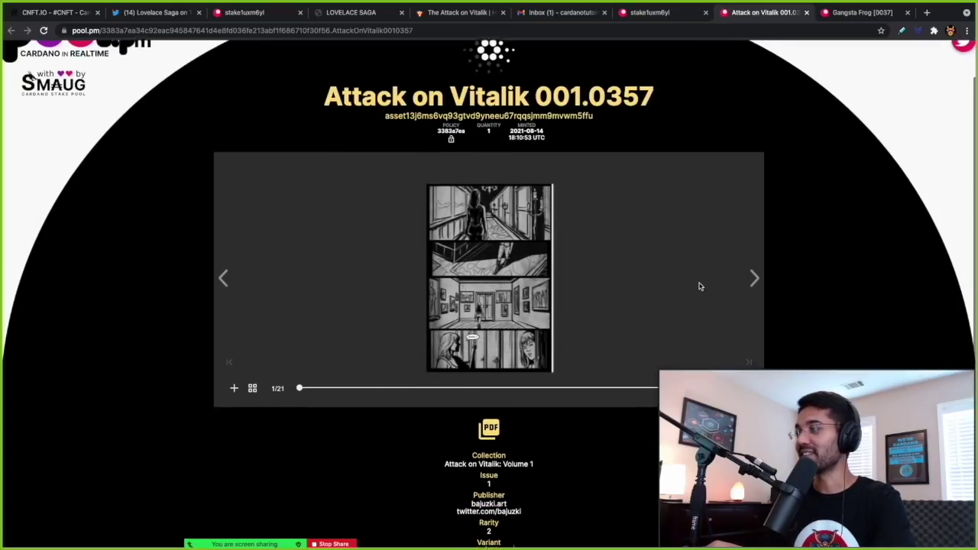
click(753, 228)
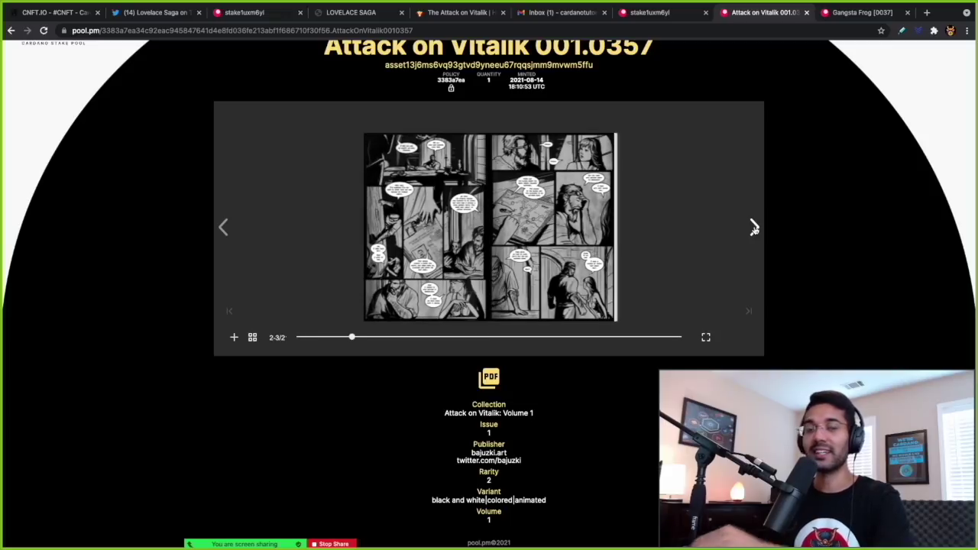
click(753, 228)
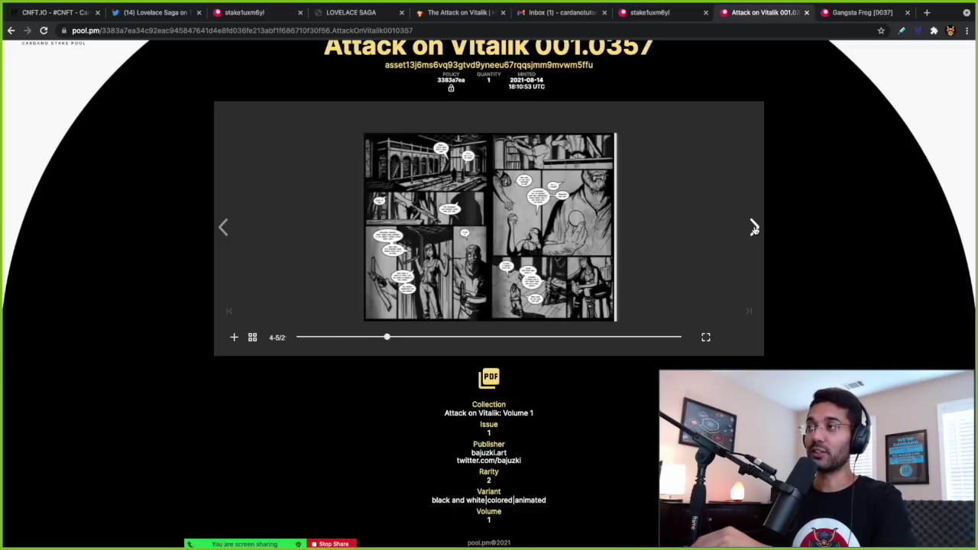
click(754, 227)
click(754, 228)
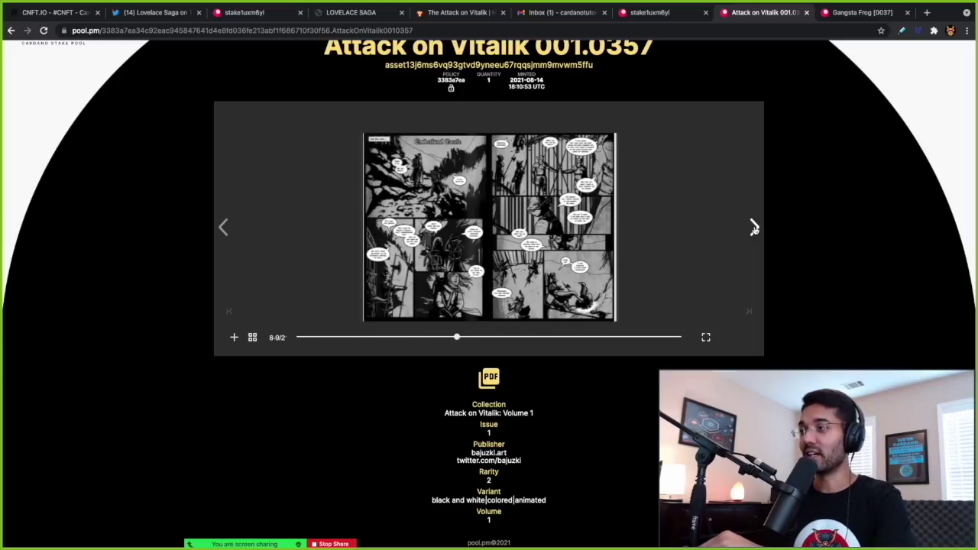
click(753, 228)
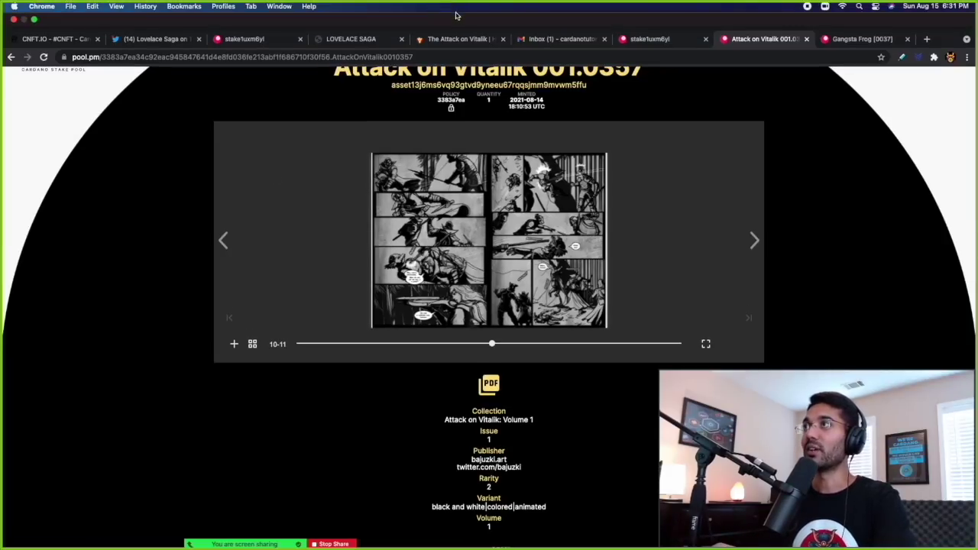
click(459, 13)
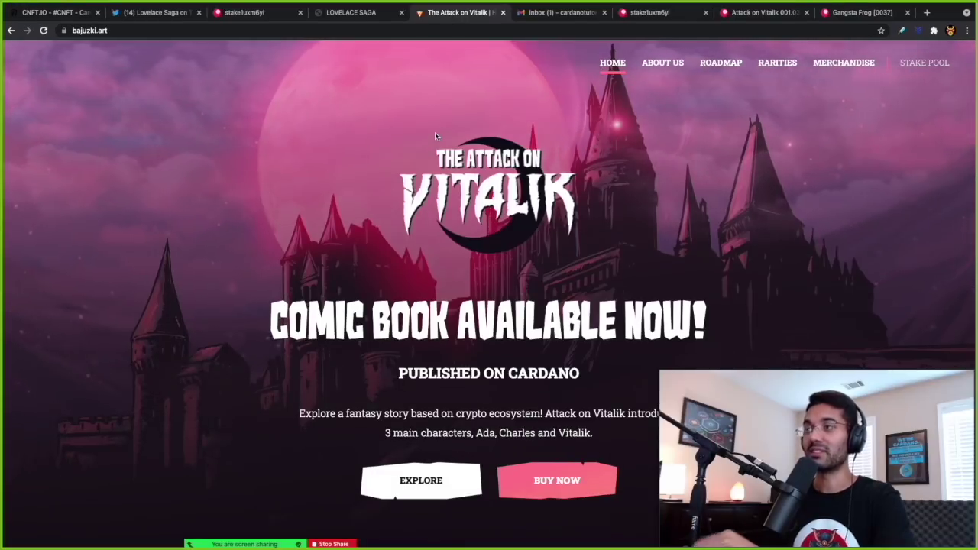
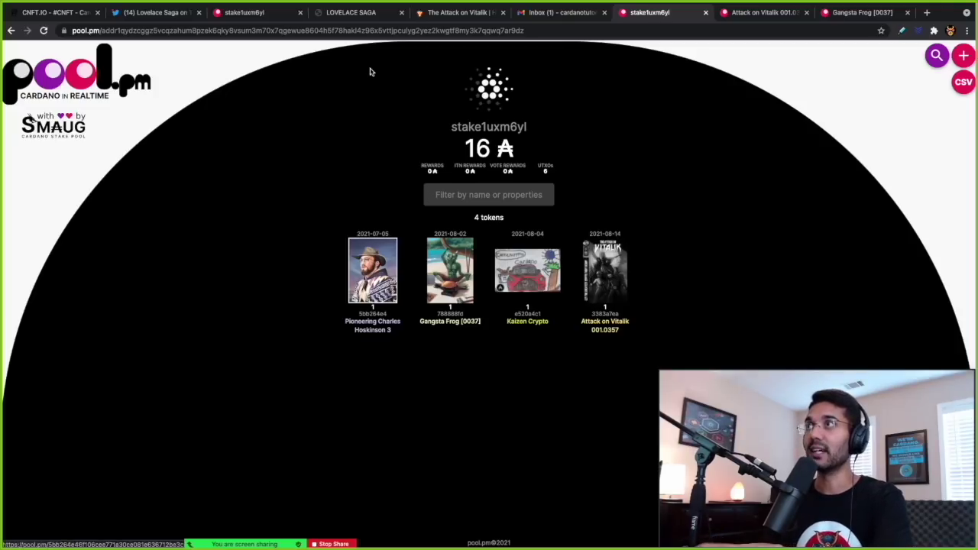
- Glance at the Lovelace Saga site, then return to the CNFT.io dashboard's one linked stake wallet
click(377, 12)
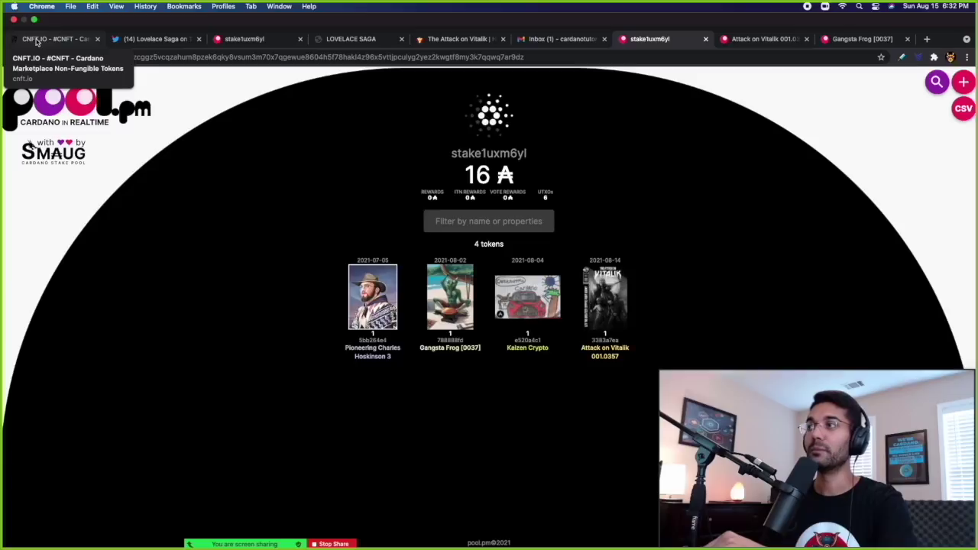
click(36, 42)
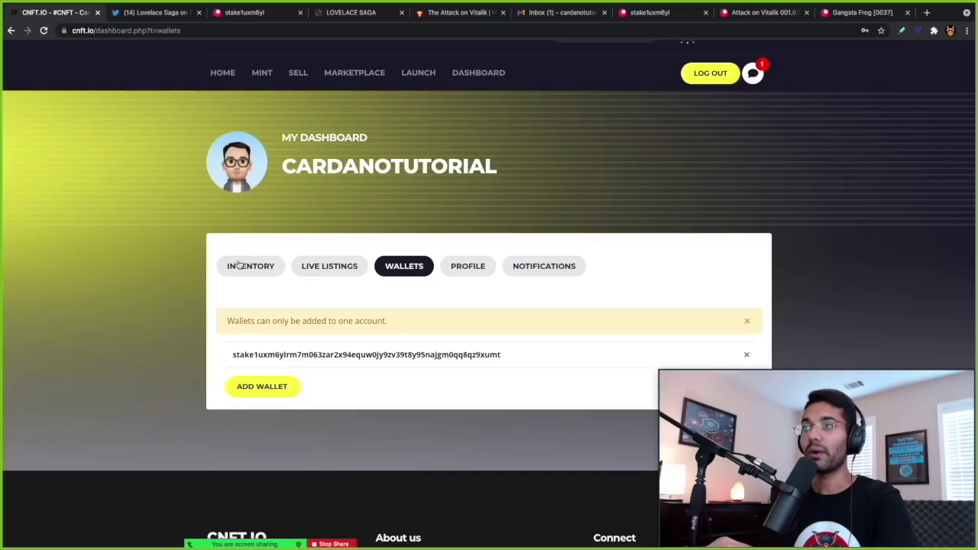
- Show the inventory NFTs and open Gangsta Frog [0037]'s details (1 of 1, minted Aug 02 2021)
click(239, 266)
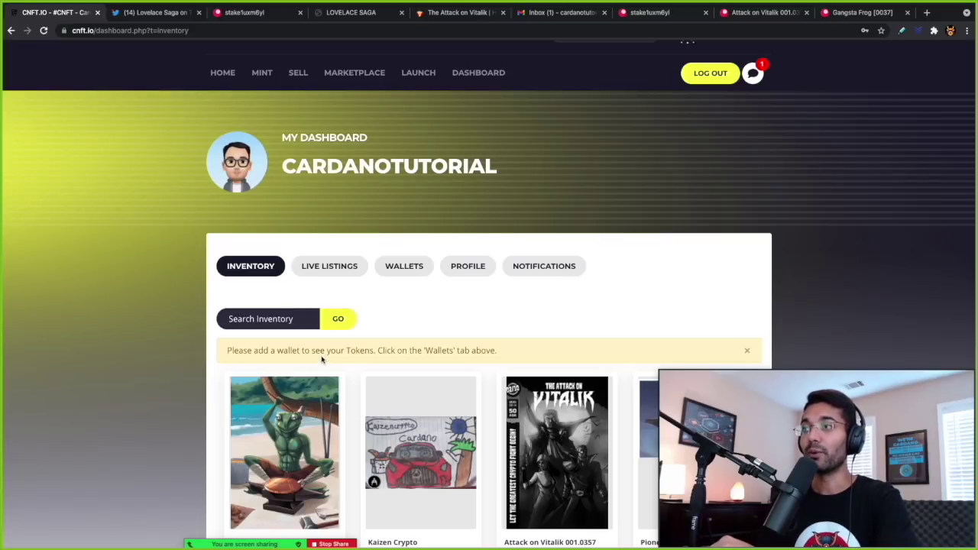
scroll(370, 346, down, 3)
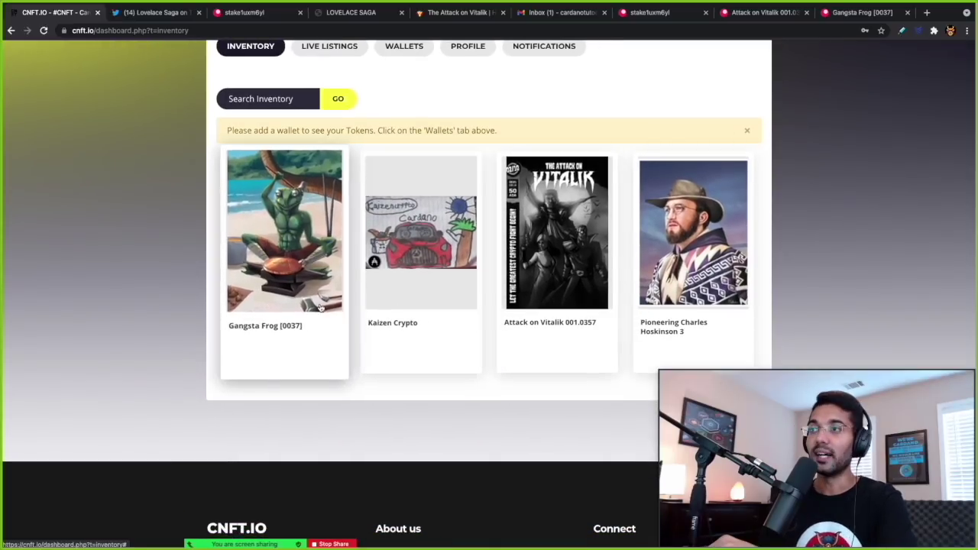
click(286, 330)
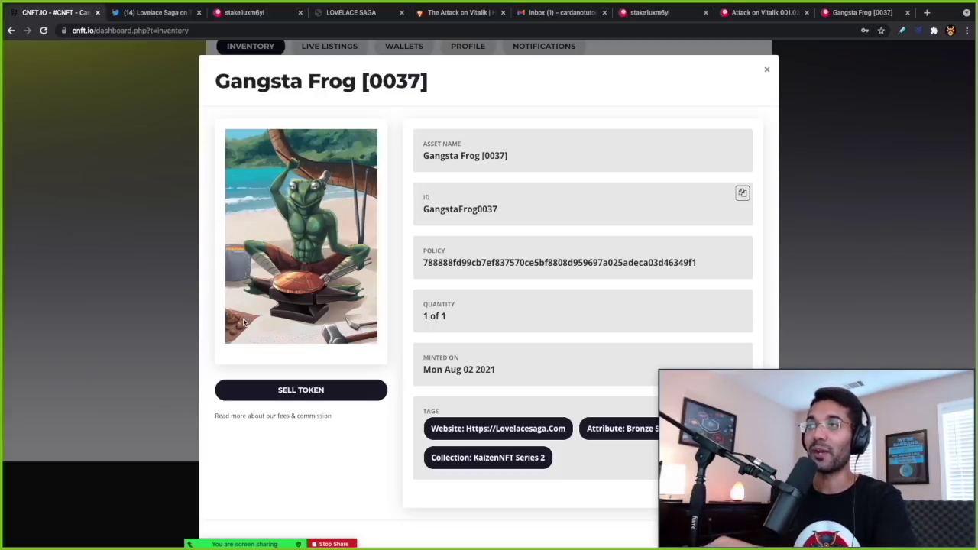
- Put Gangsta Frog [0037] up for sale with a 50 ADA price and confirm the listing
click(268, 392)
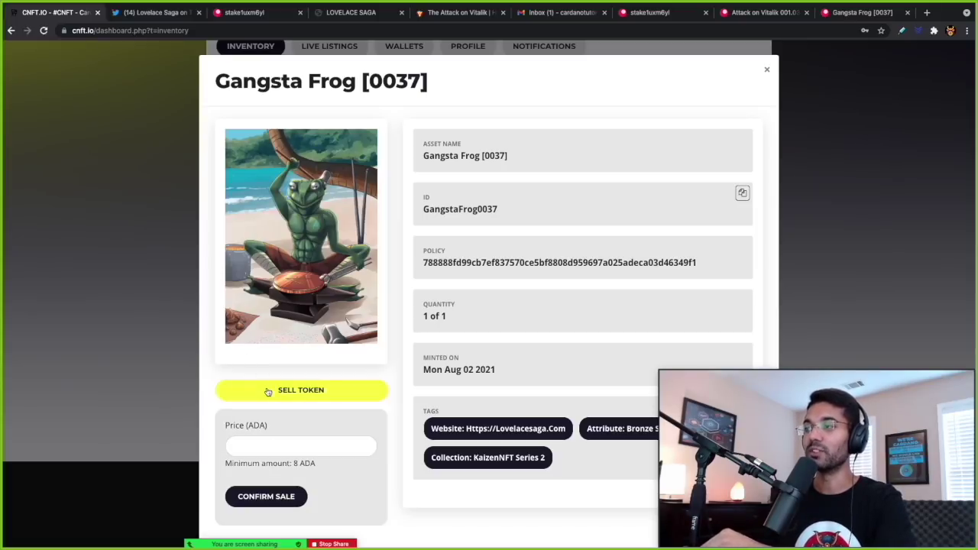
scroll(267, 394, down, 1)
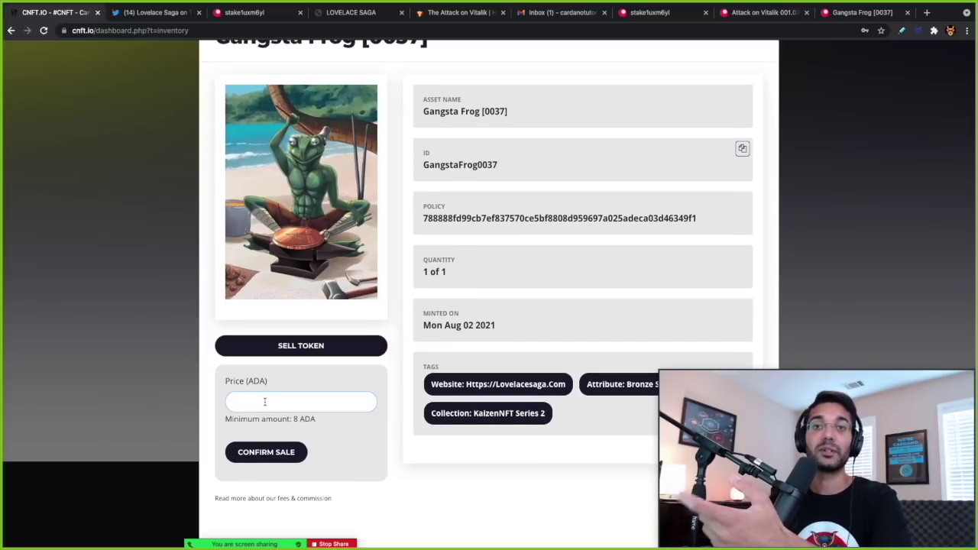
click(265, 402)
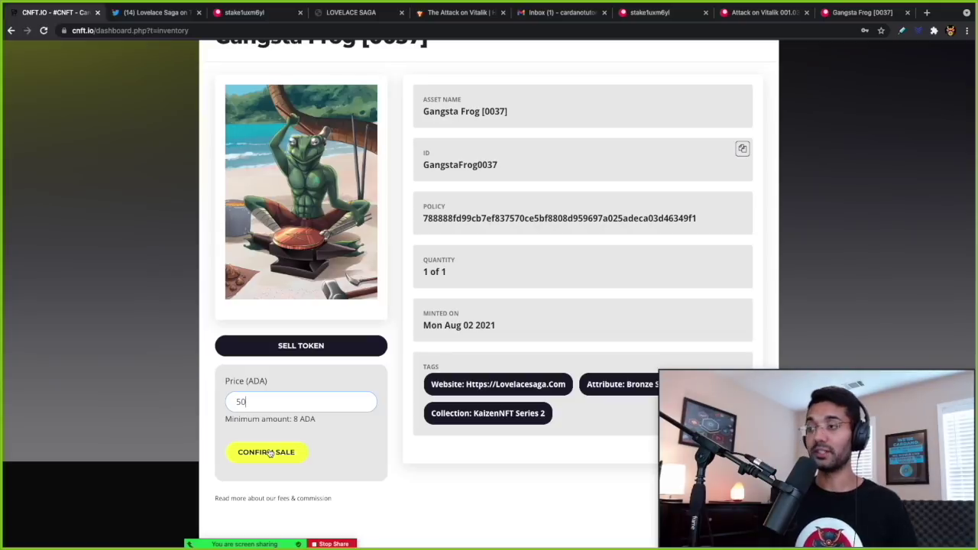
click(269, 452)
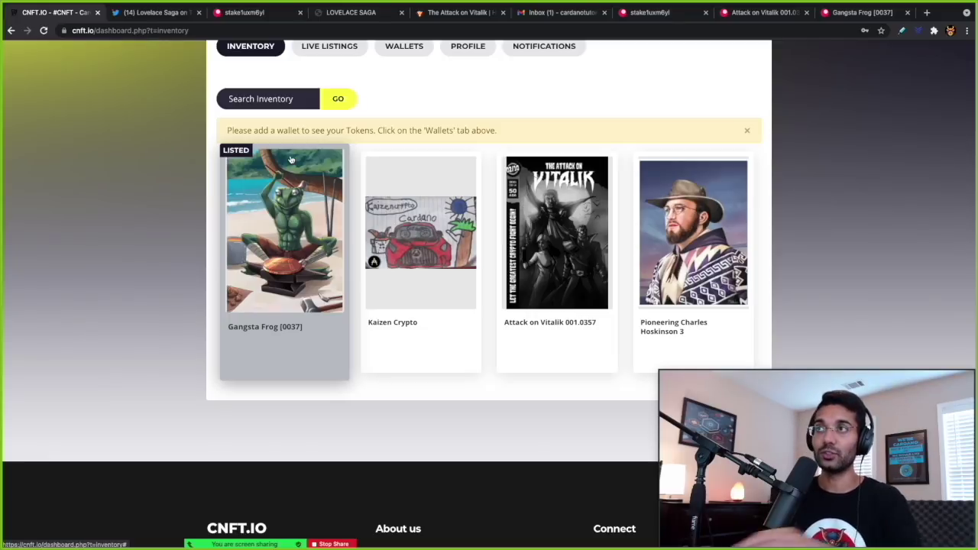
- Open the marketplace and scroll down to the verified Gangsta Frog [0037] card listed at 50 ADA
scroll(291, 159, up, 2)
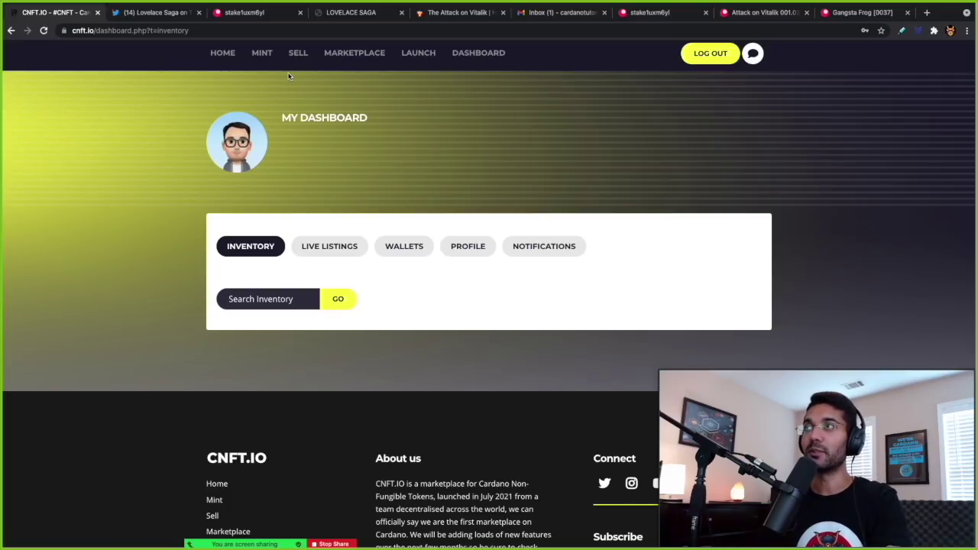
click(331, 55)
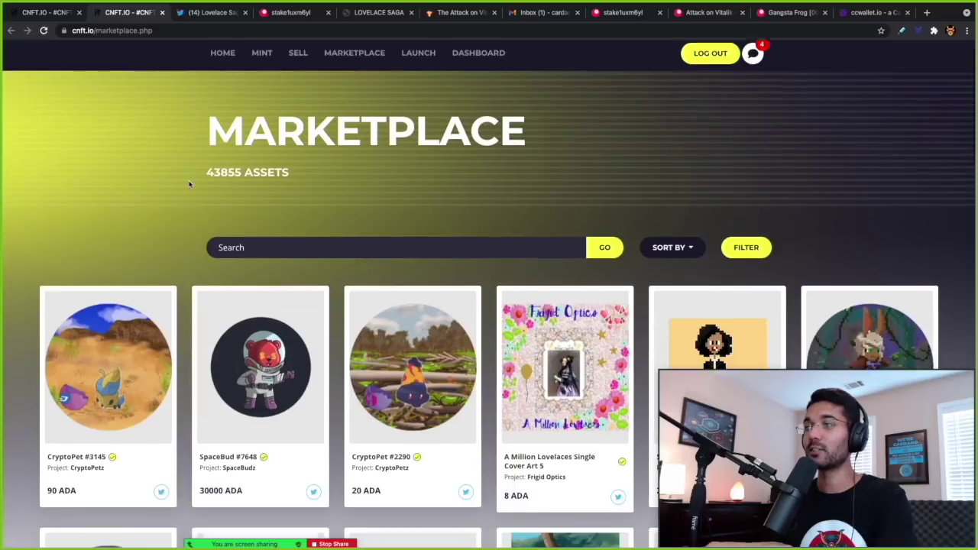
scroll(191, 182, down, 3)
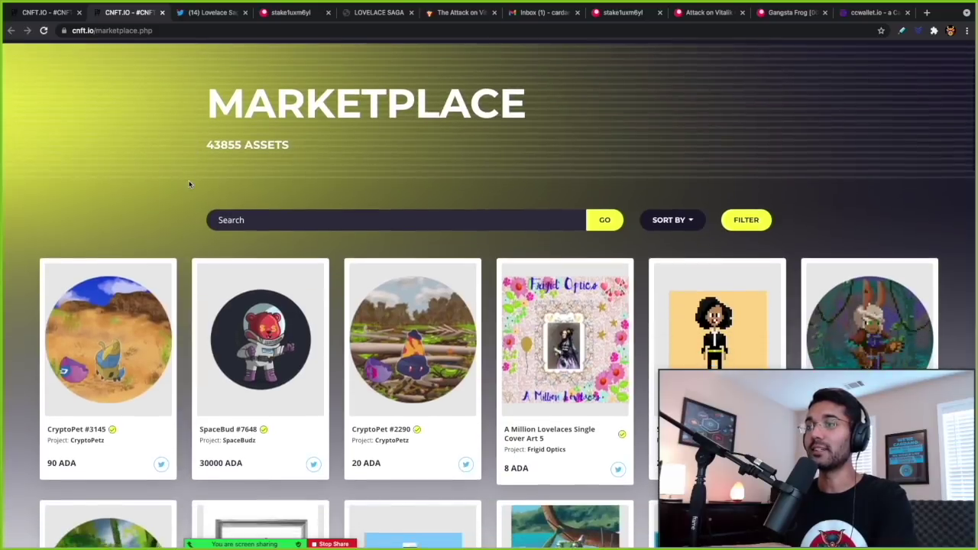
scroll(190, 184, down, 3)
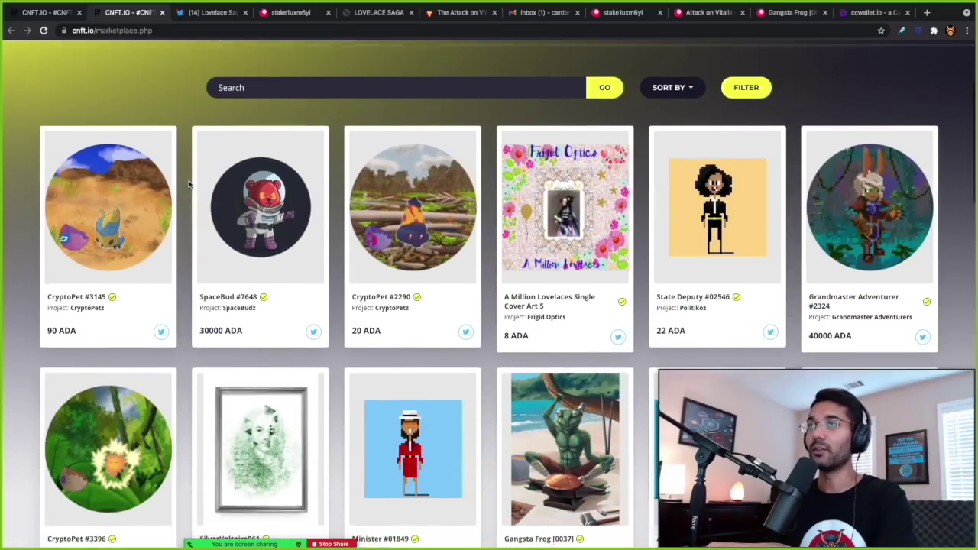
scroll(189, 183, down, 1)
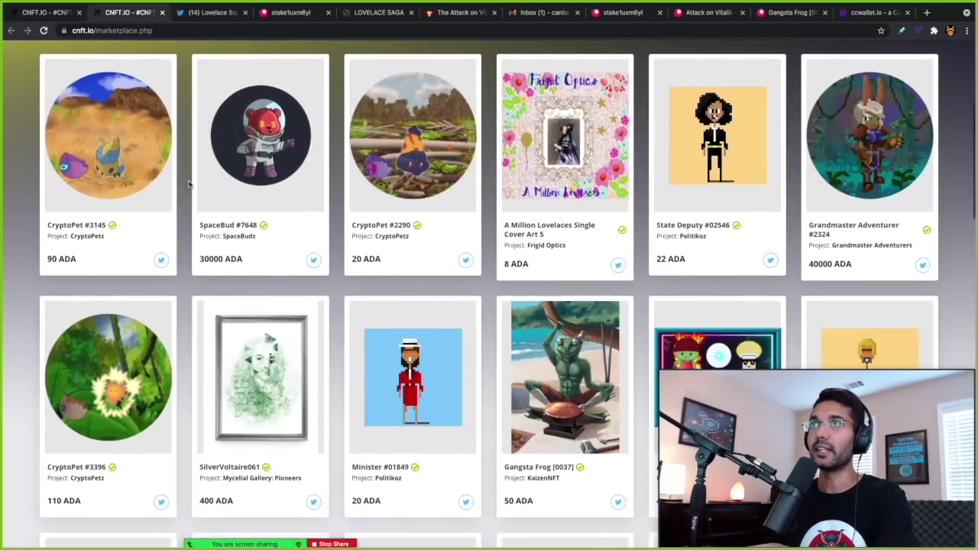
scroll(190, 184, down, 3)
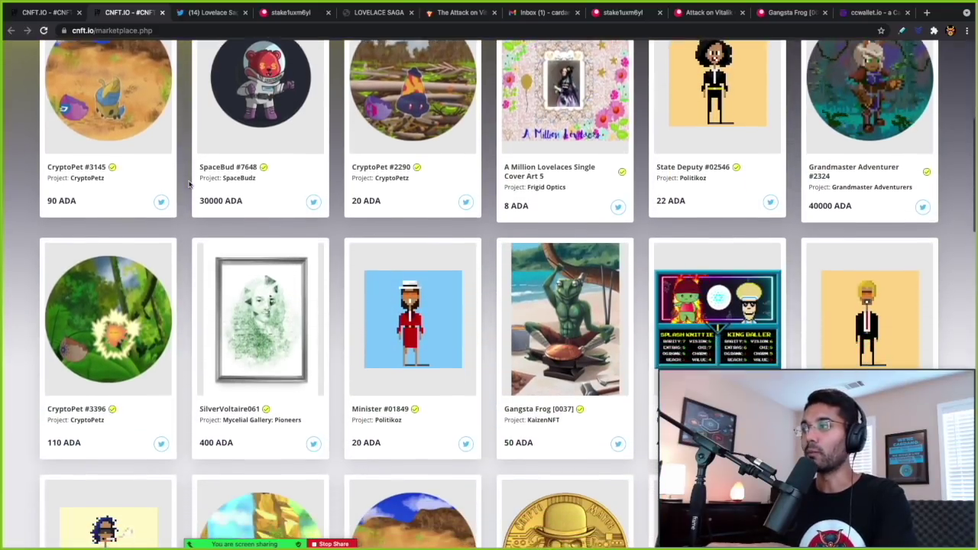
scroll(189, 183, down, 1)
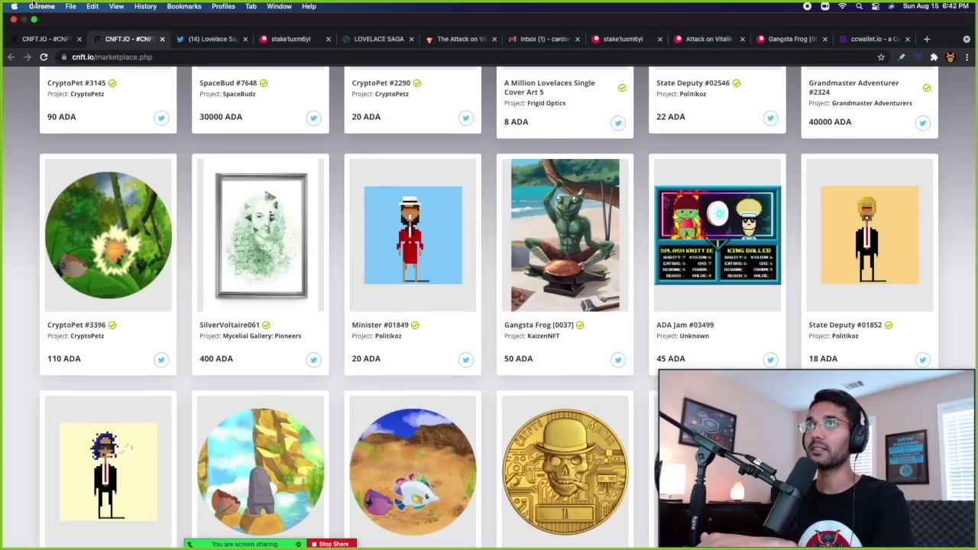
- Open the Gangsta Frog [0037] listing page and check its 50 ADA price and verified-policy badge
click(44, 43)
scroll(244, 188, down, 3)
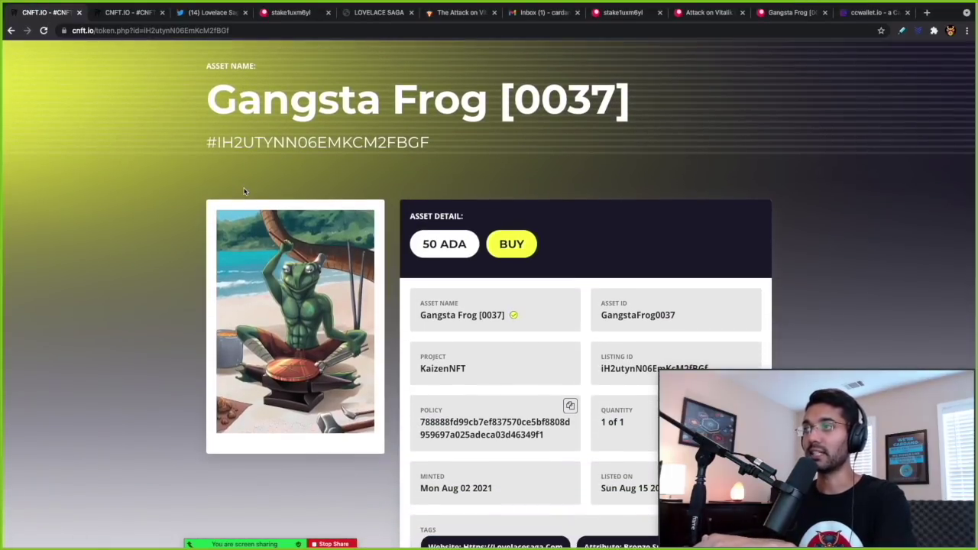
scroll(246, 191, down, 1)
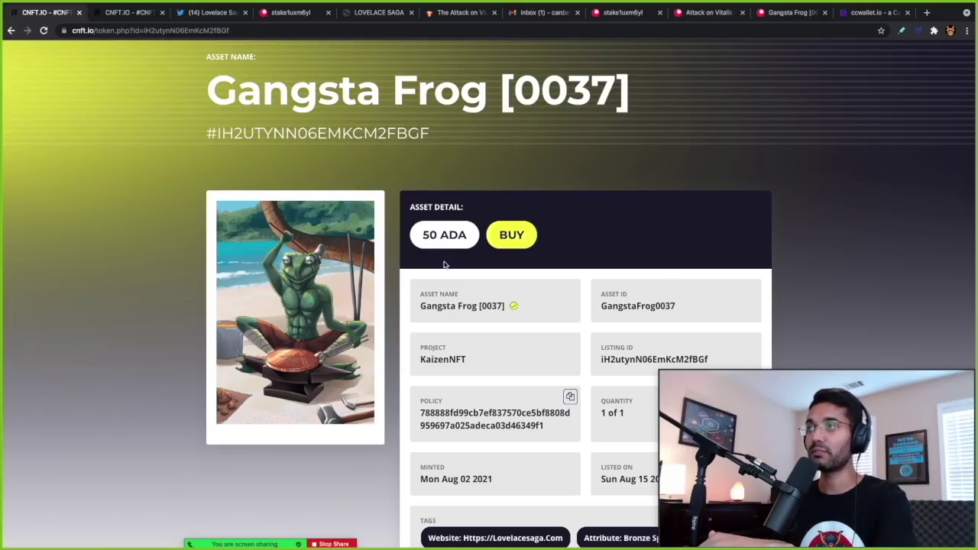
scroll(438, 316, down, 1)
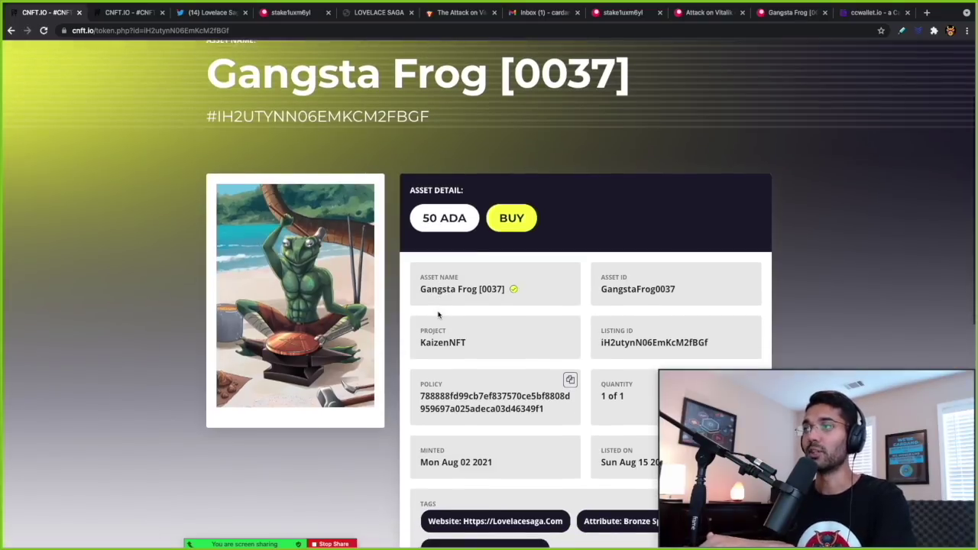
scroll(447, 314, down, 2)
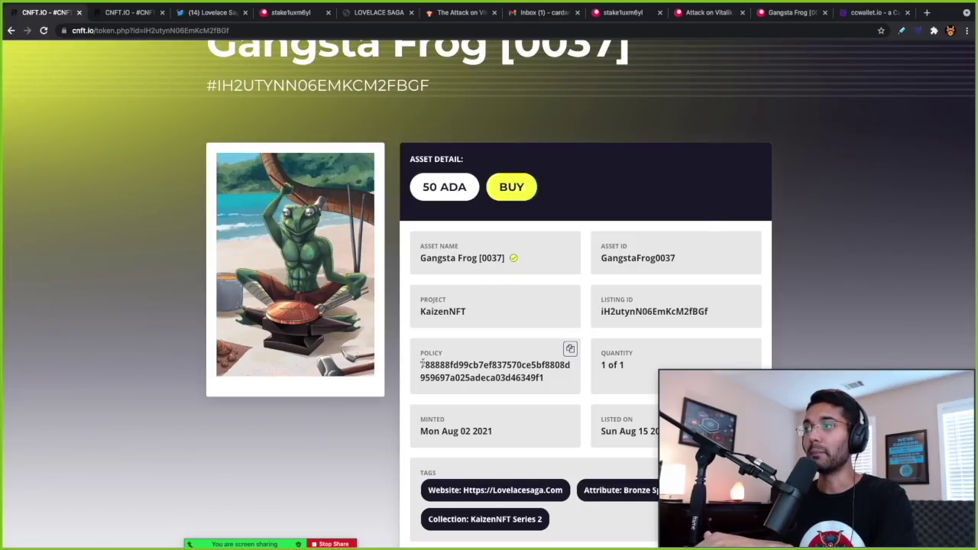
scroll(434, 374, down, 2)
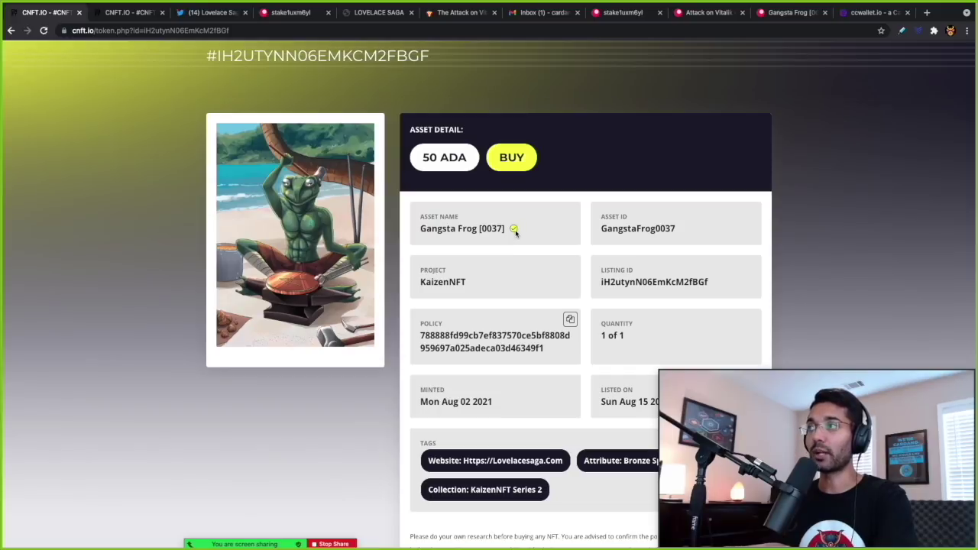
mouse_move(515, 231)
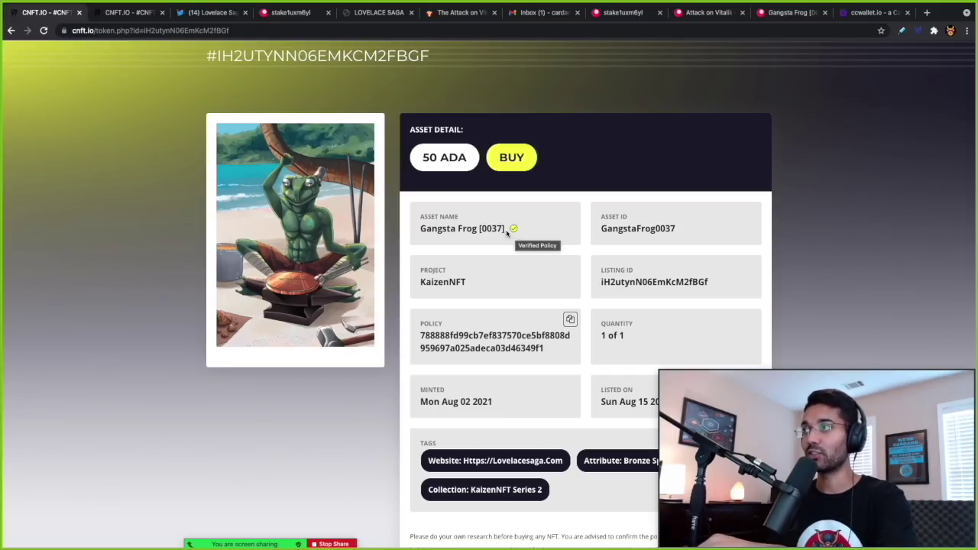
- Scroll through the rest of the listing's details and tags, then return to the marketplace tab
scroll(503, 282, down, 1)
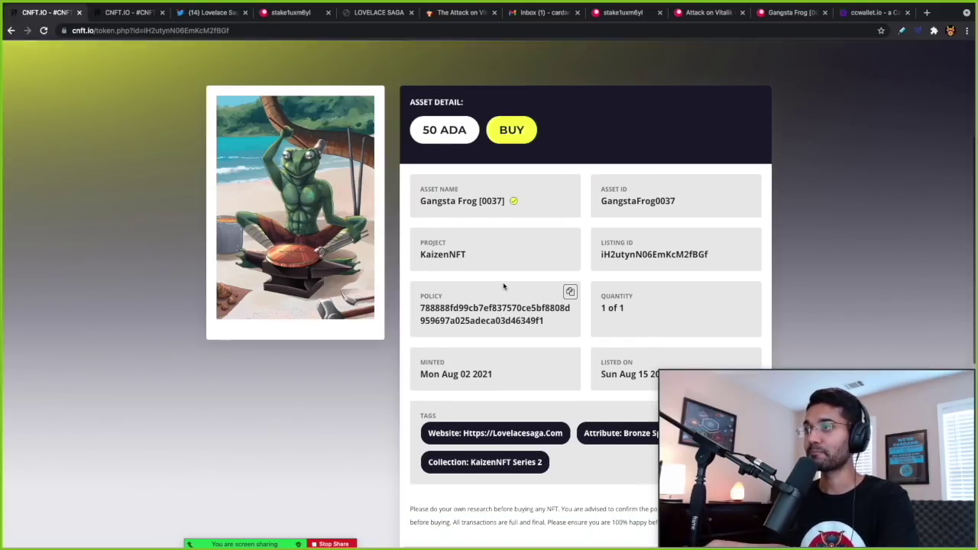
scroll(503, 282, down, 1)
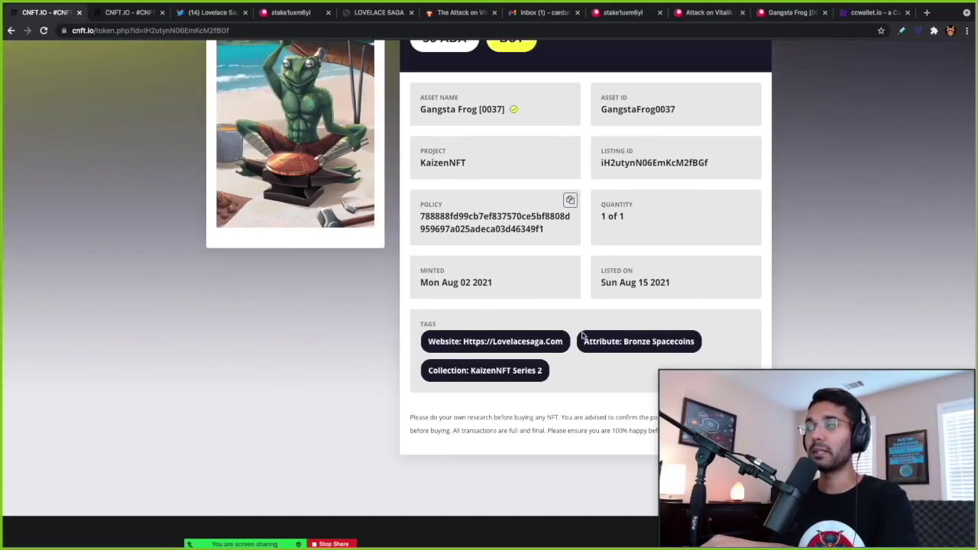
scroll(577, 323, up, 2)
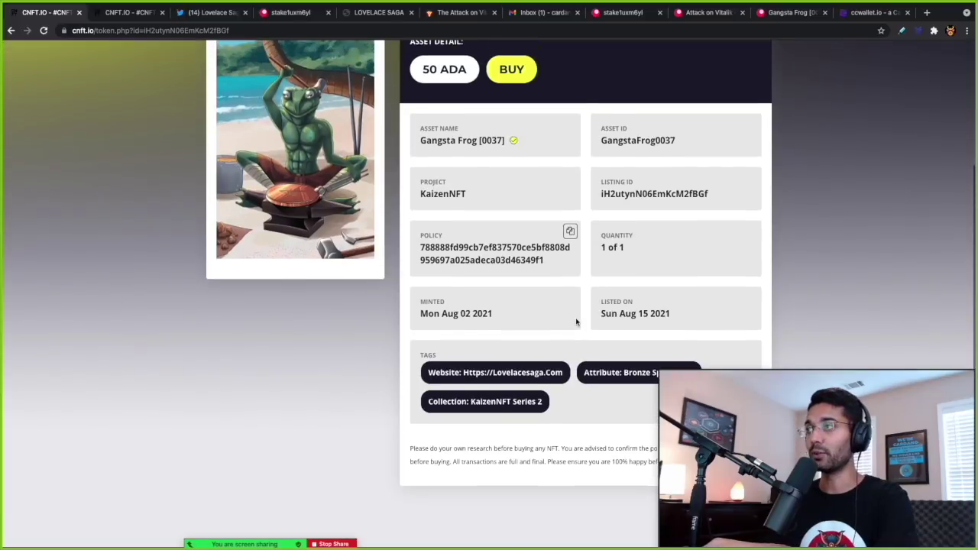
scroll(577, 323, up, 2)
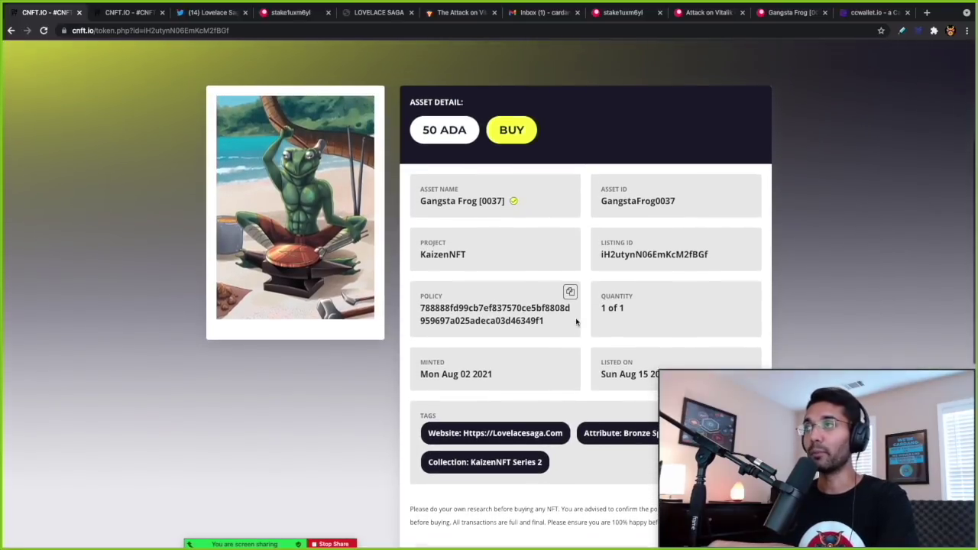
scroll(577, 322, up, 1)
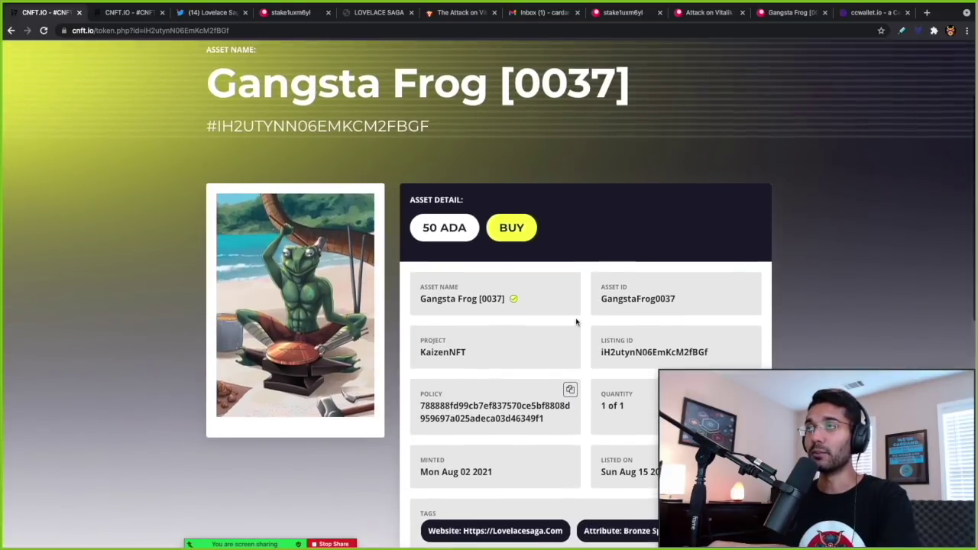
scroll(576, 322, down, 1)
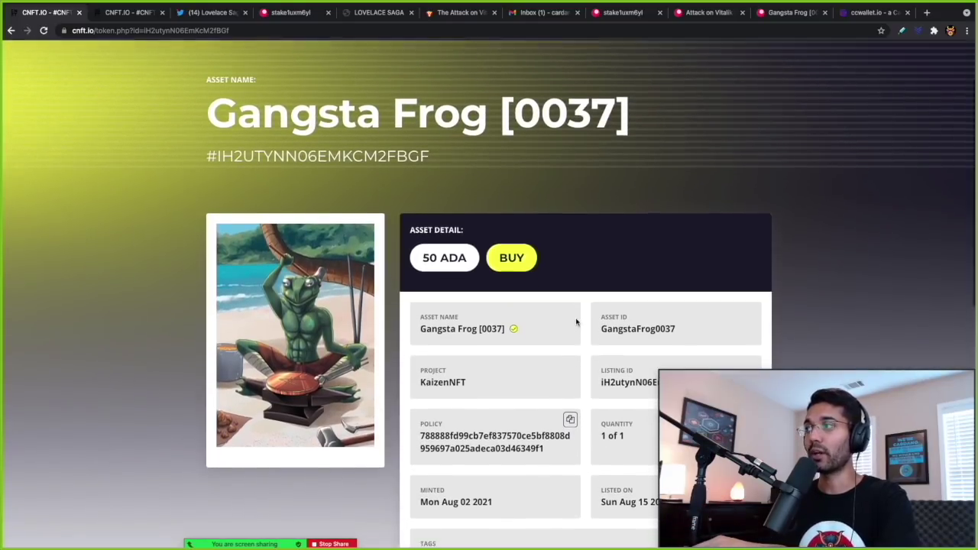
scroll(576, 322, down, 1)
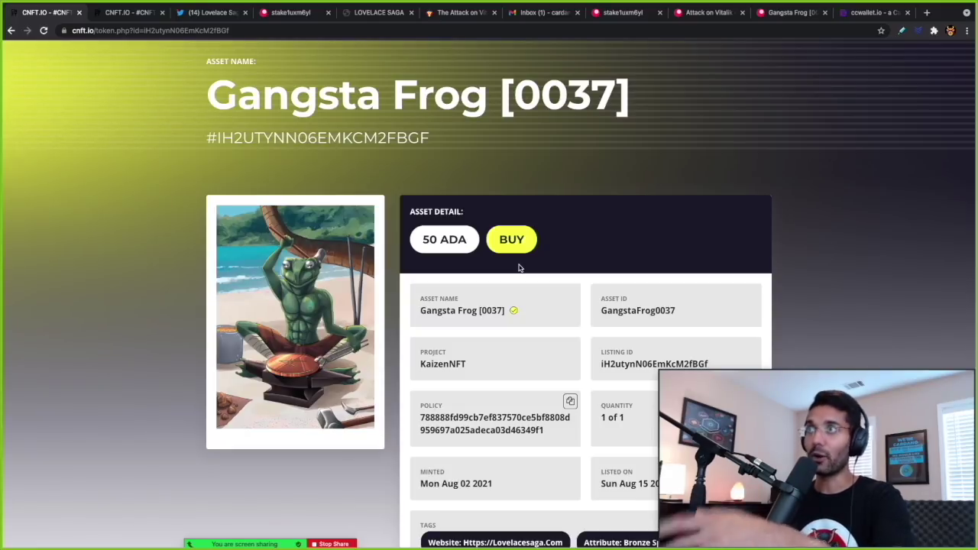
scroll(518, 267, up, 3)
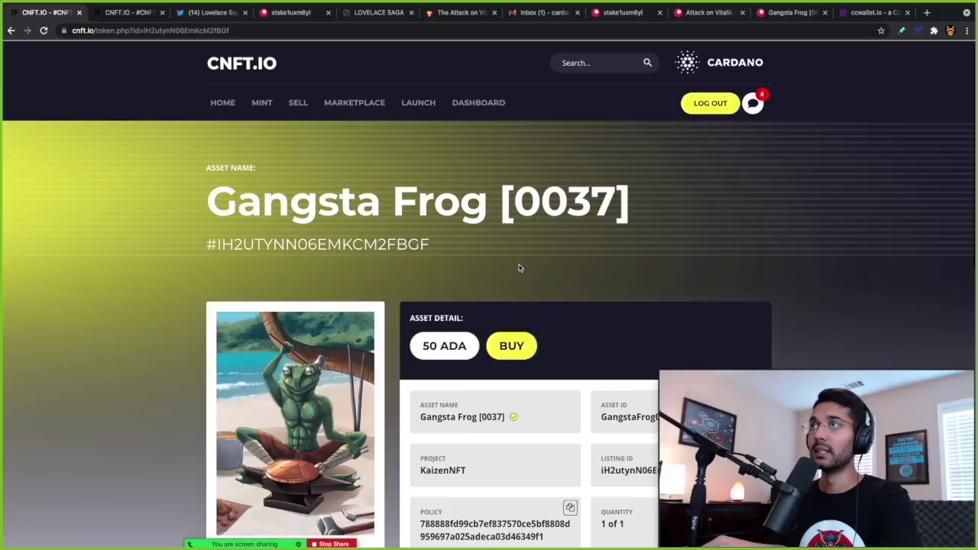
click(133, 15)
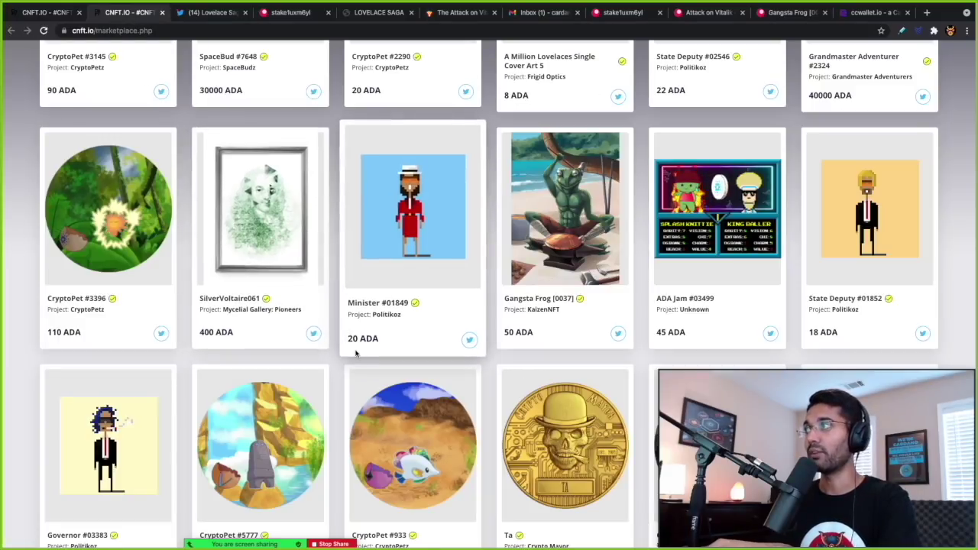
- Scroll through the marketplace grid of 43882 listed assets and head back toward the top
scroll(355, 353, down, 5)
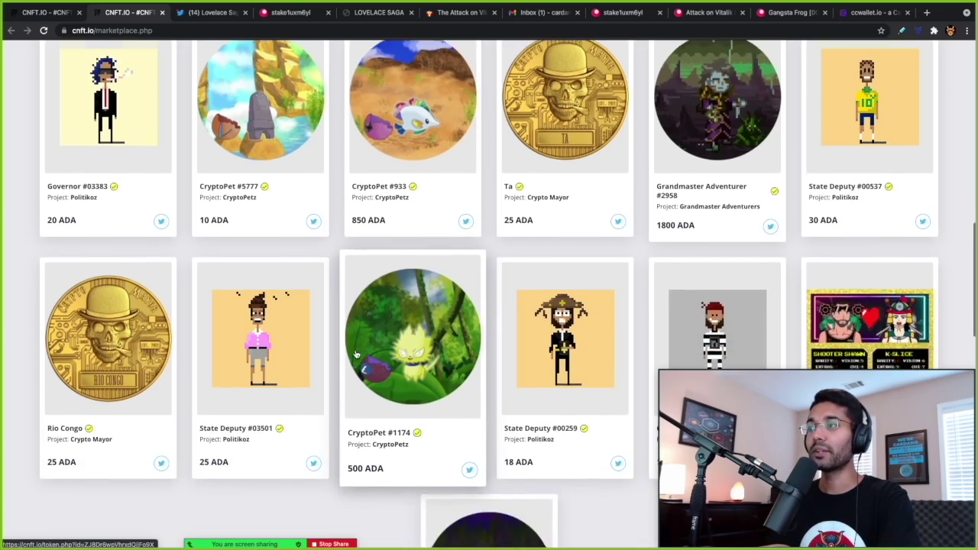
scroll(356, 353, down, 3)
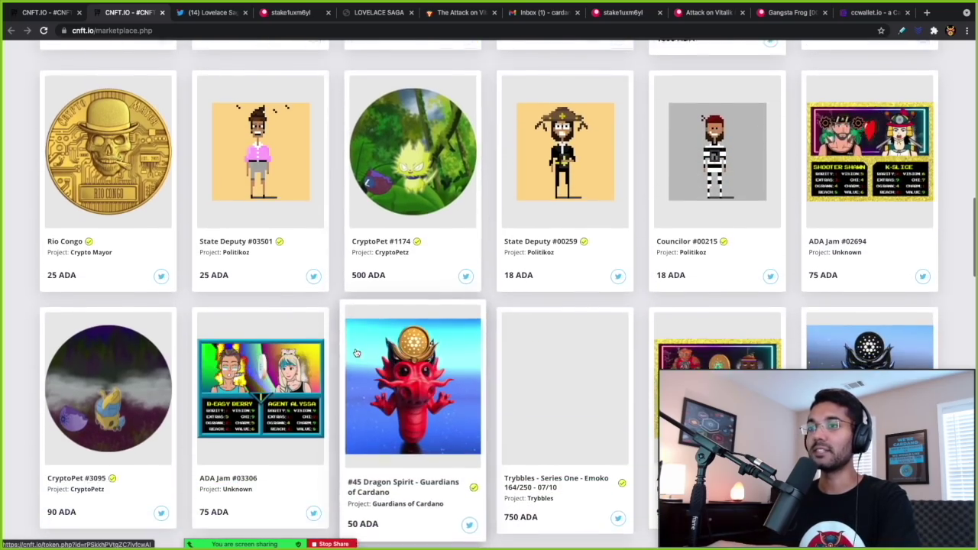
scroll(356, 353, down, 4)
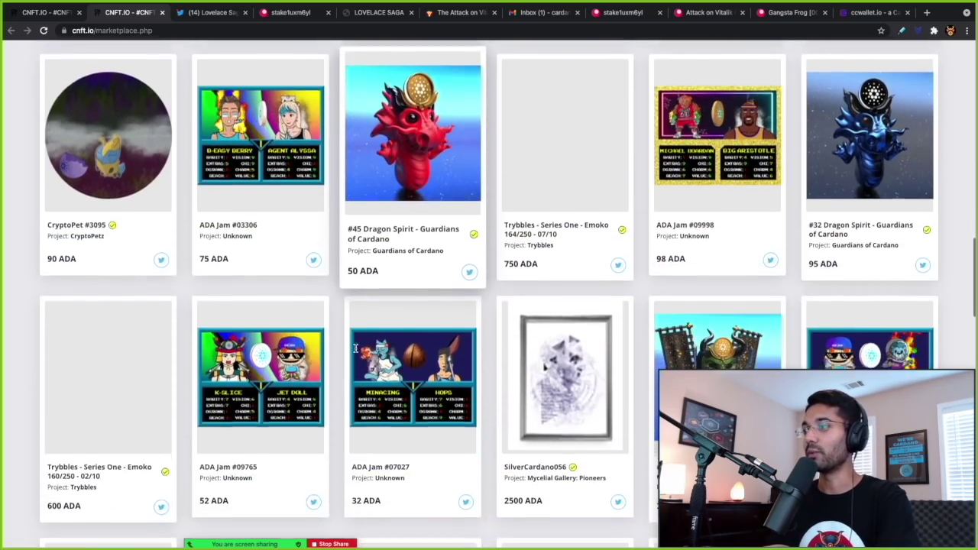
scroll(355, 348, down, 3)
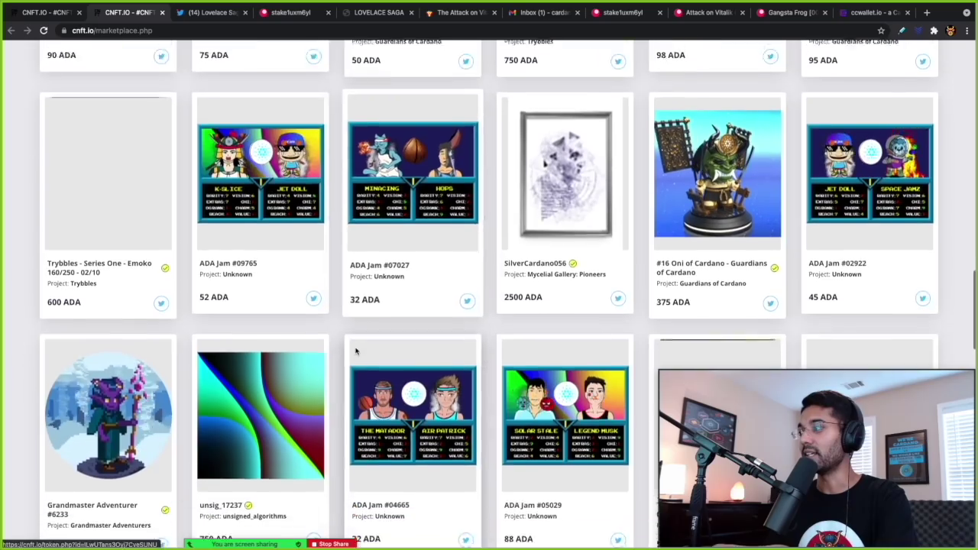
scroll(355, 350, down, 3)
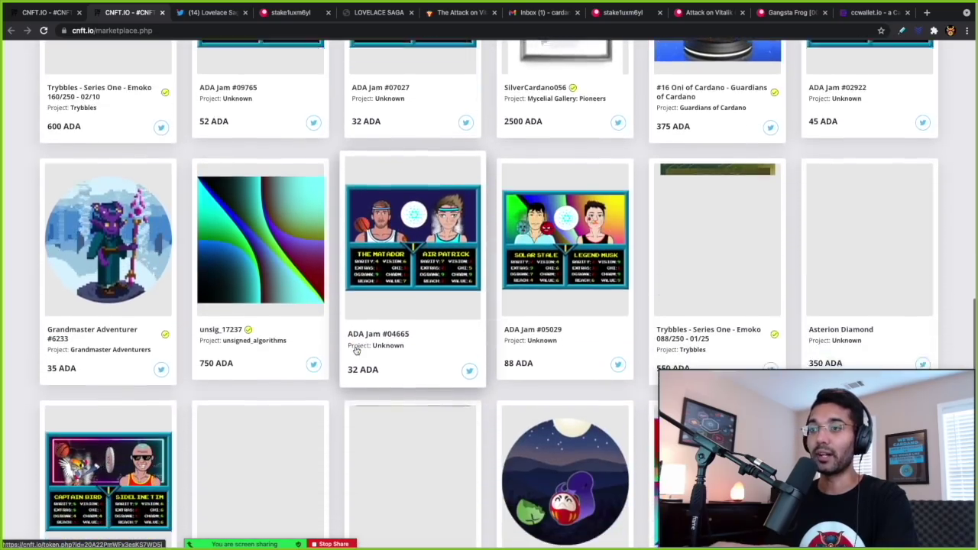
scroll(356, 351, down, 5)
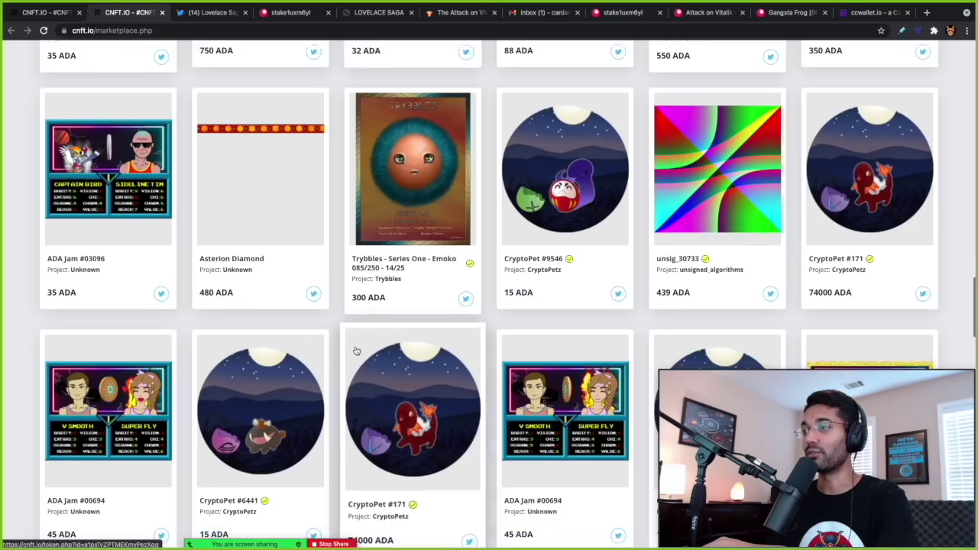
scroll(356, 351, down, 1)
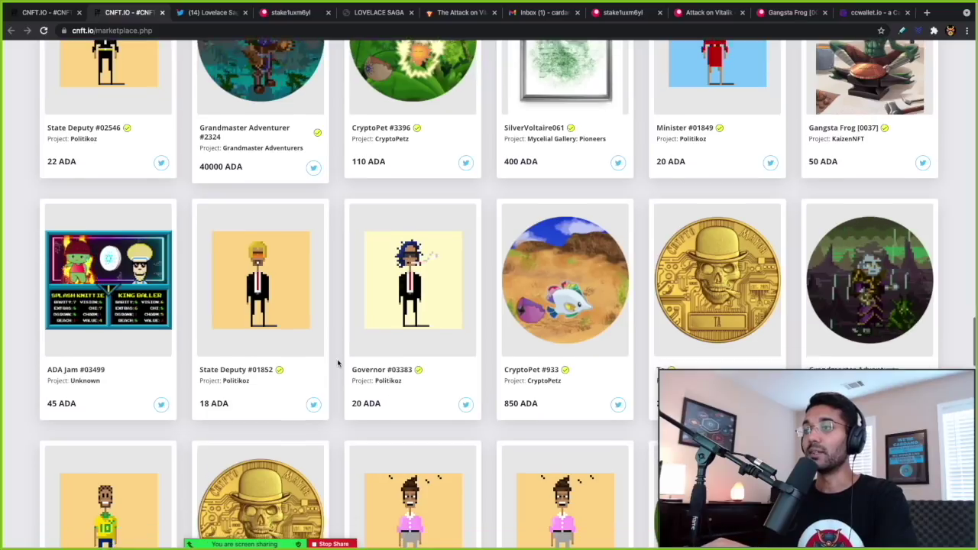
scroll(337, 363, down, 3)
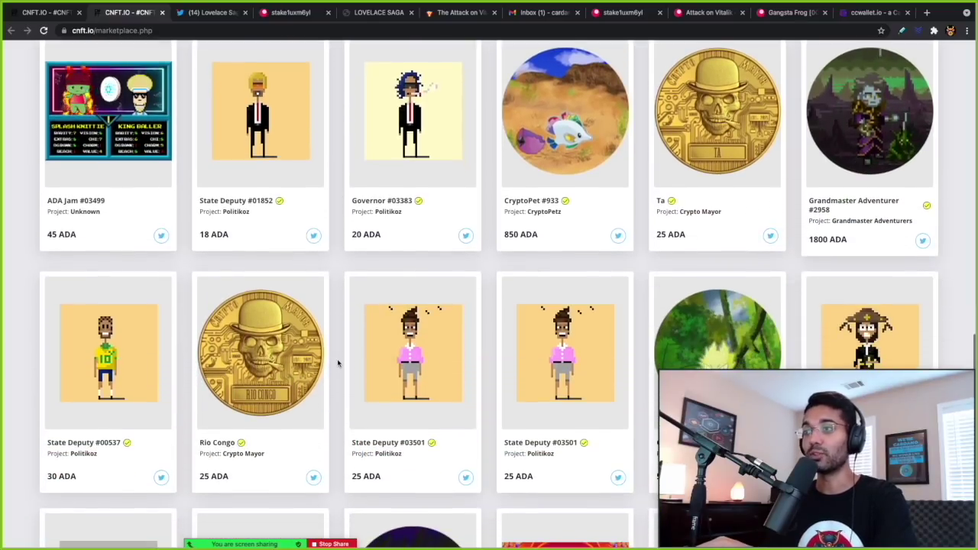
scroll(338, 363, down, 3)
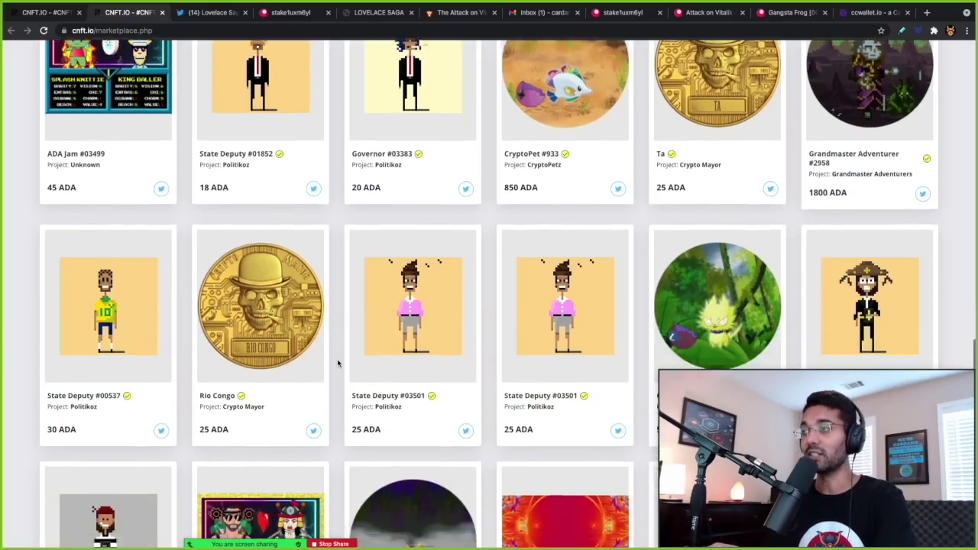
scroll(338, 364, down, 6)
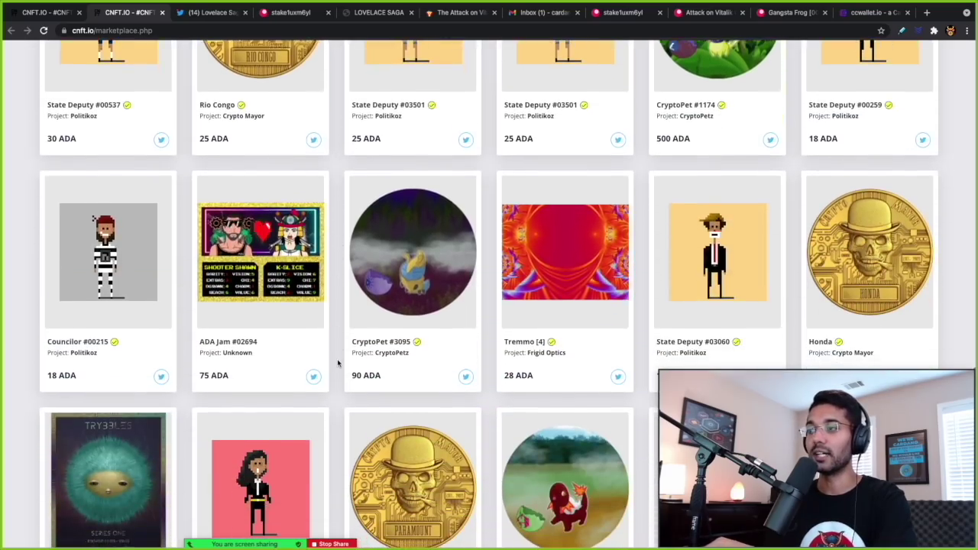
scroll(337, 363, down, 10)
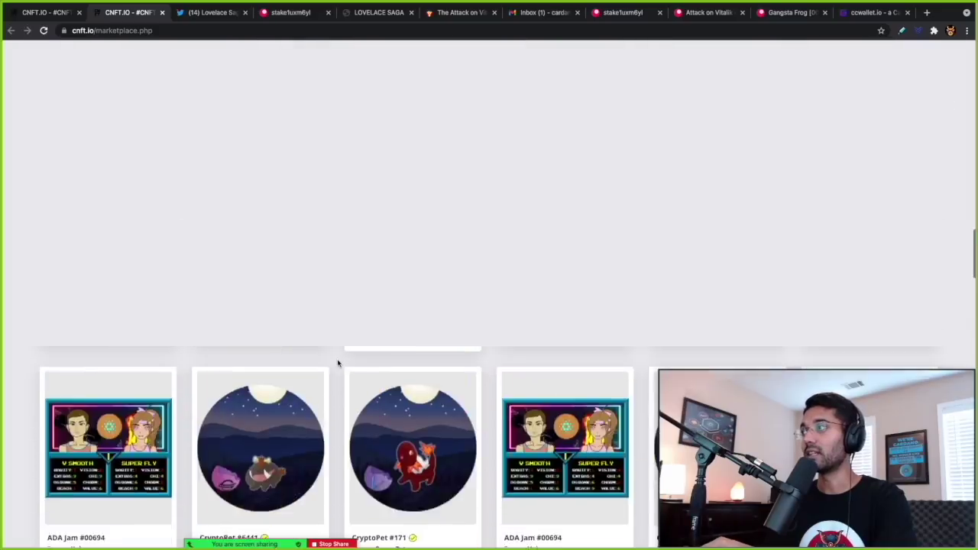
scroll(338, 363, up, 20)
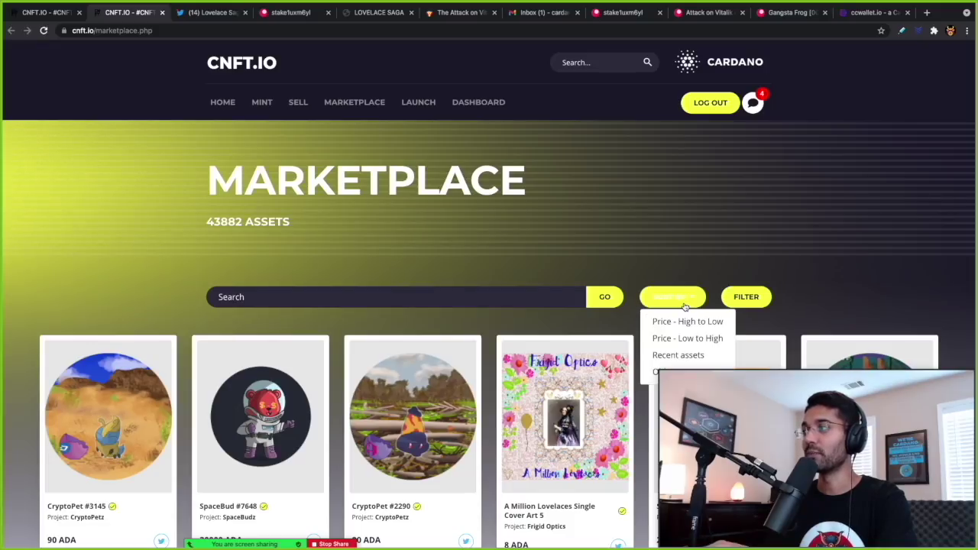
- Sort listings by Price - Low to High and open the 8 ADA Colourbirds asset page
scroll(685, 305, down, 1)
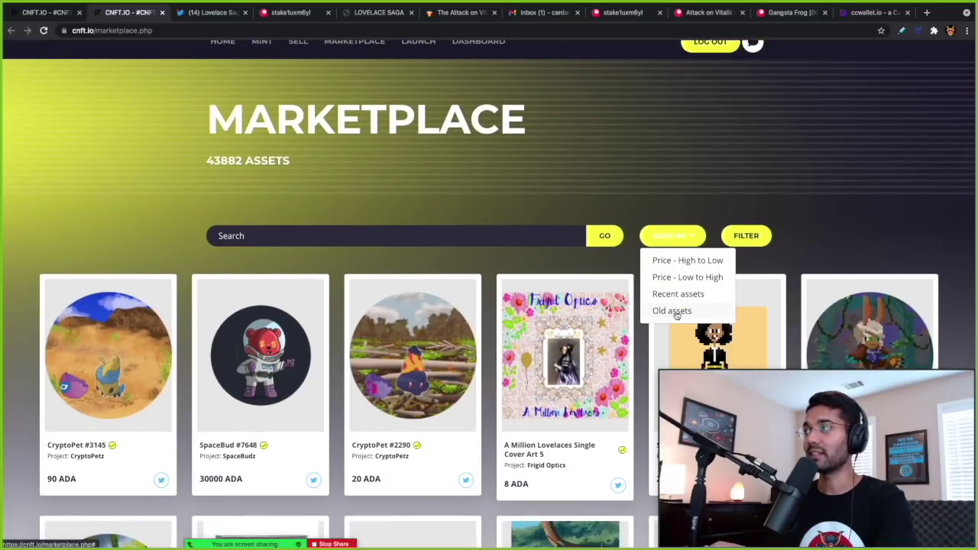
click(668, 284)
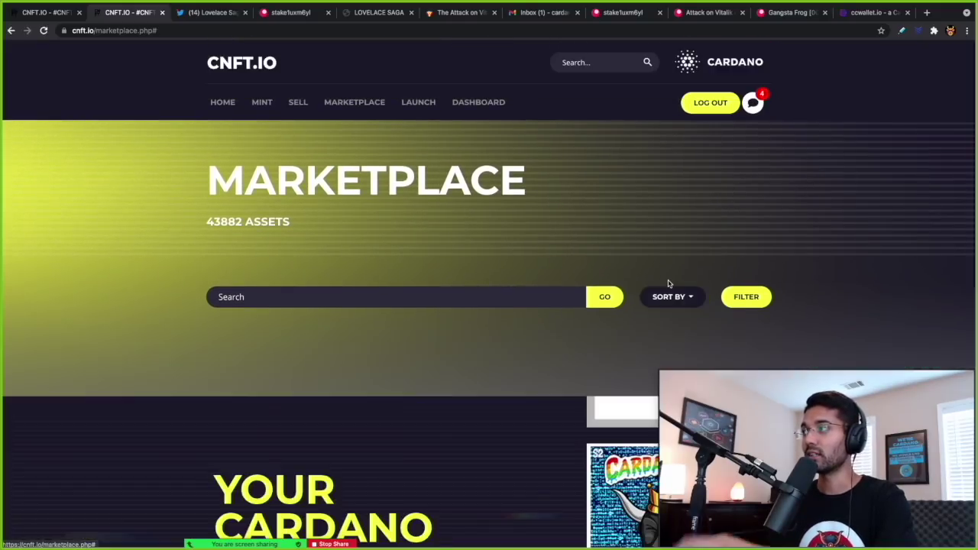
scroll(566, 293, down, 3)
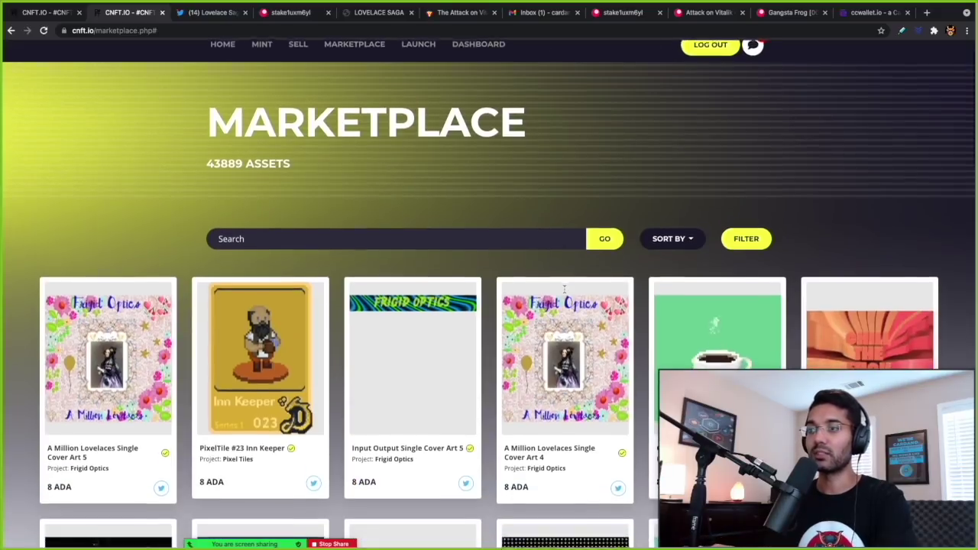
scroll(565, 293, down, 4)
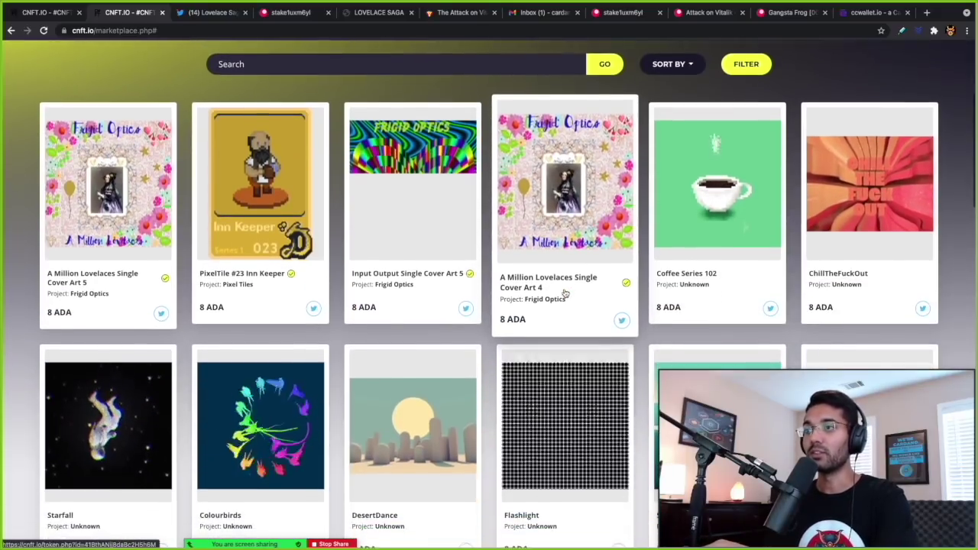
scroll(566, 292, down, 1)
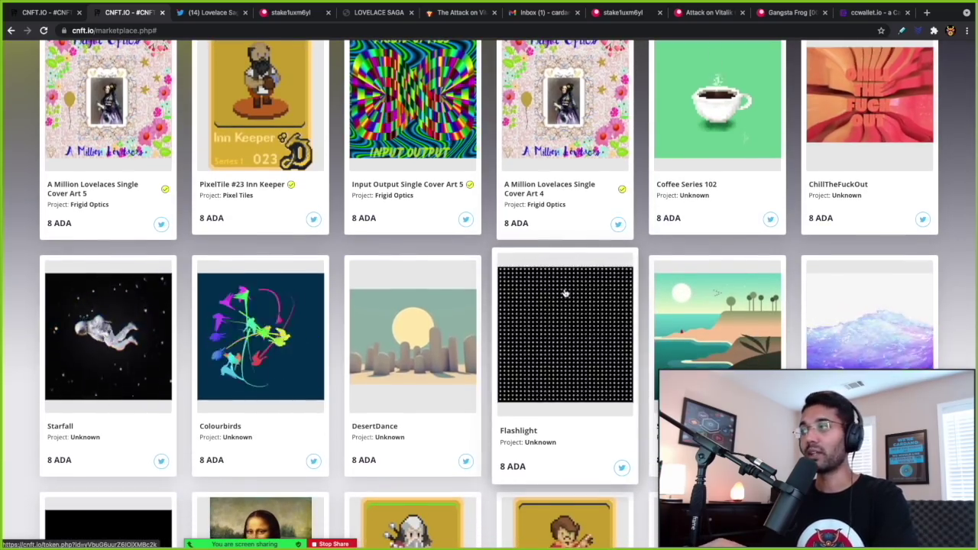
scroll(566, 292, down, 2)
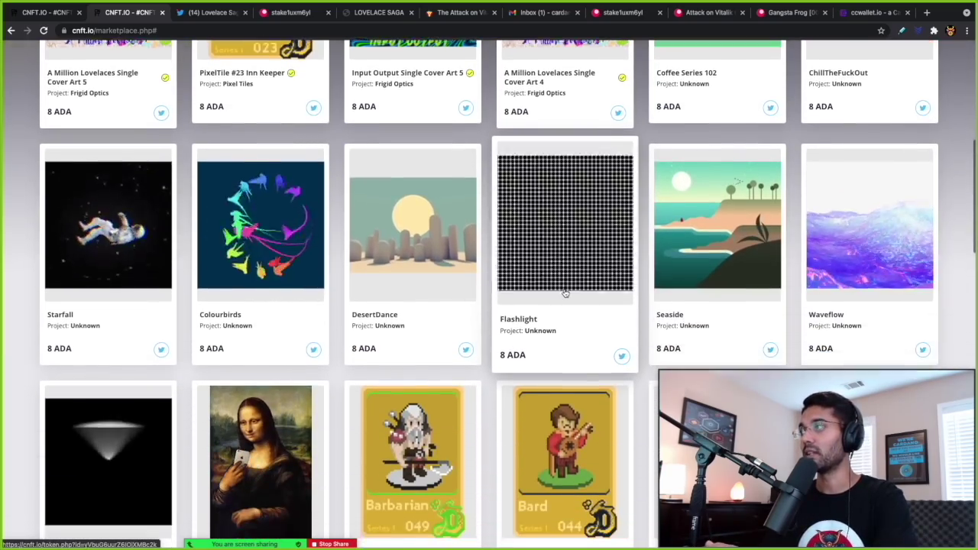
scroll(566, 293, down, 1)
scroll(566, 293, down, 1)
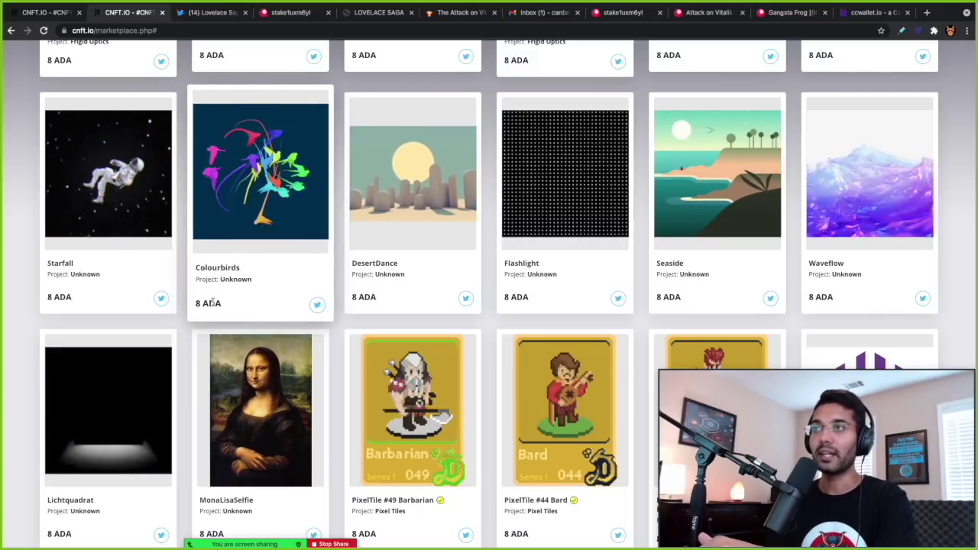
click(273, 209)
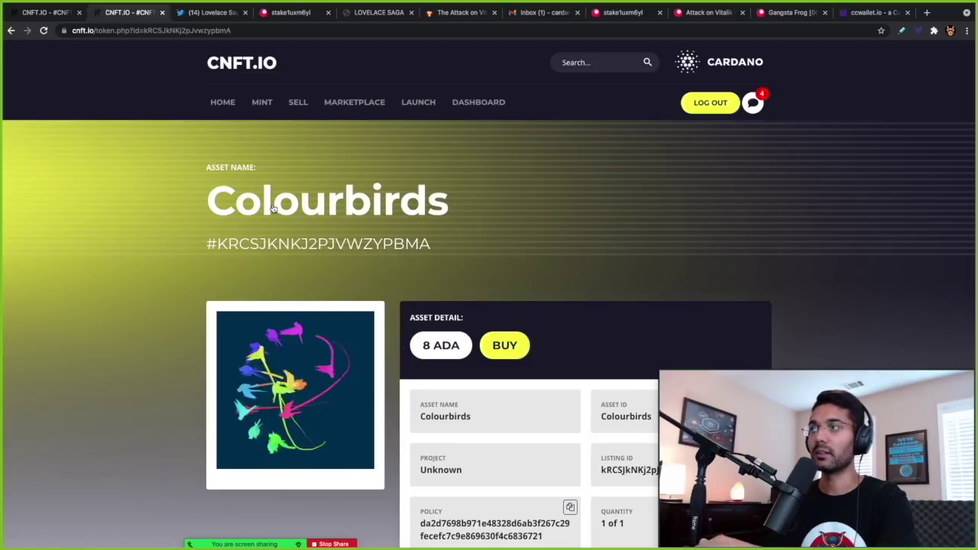
scroll(414, 235, down, 3)
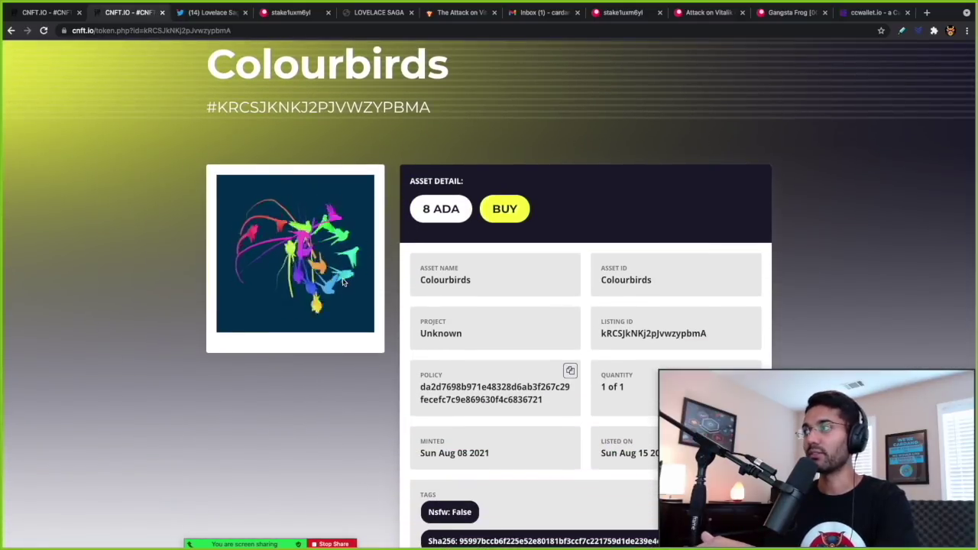
scroll(419, 323, down, 1)
scroll(418, 323, down, 1)
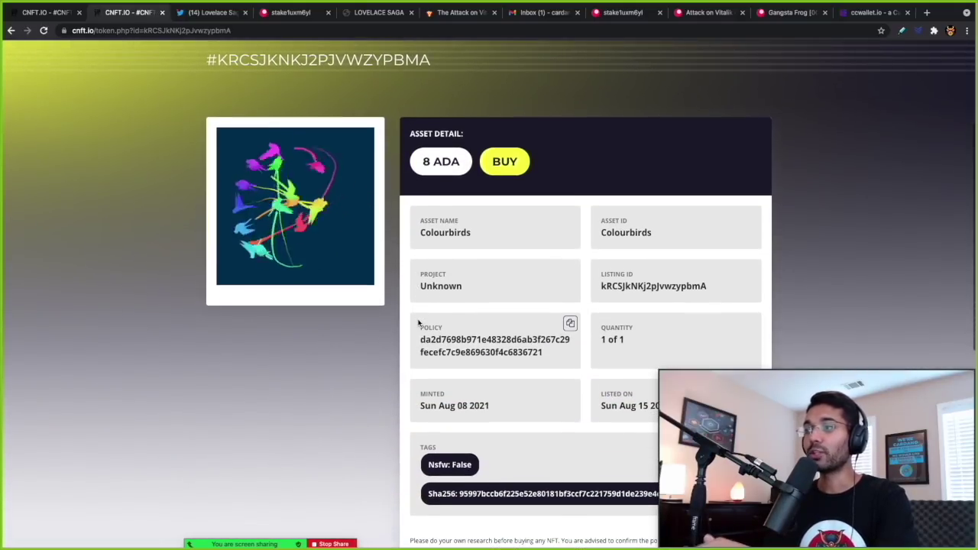
scroll(418, 323, down, 1)
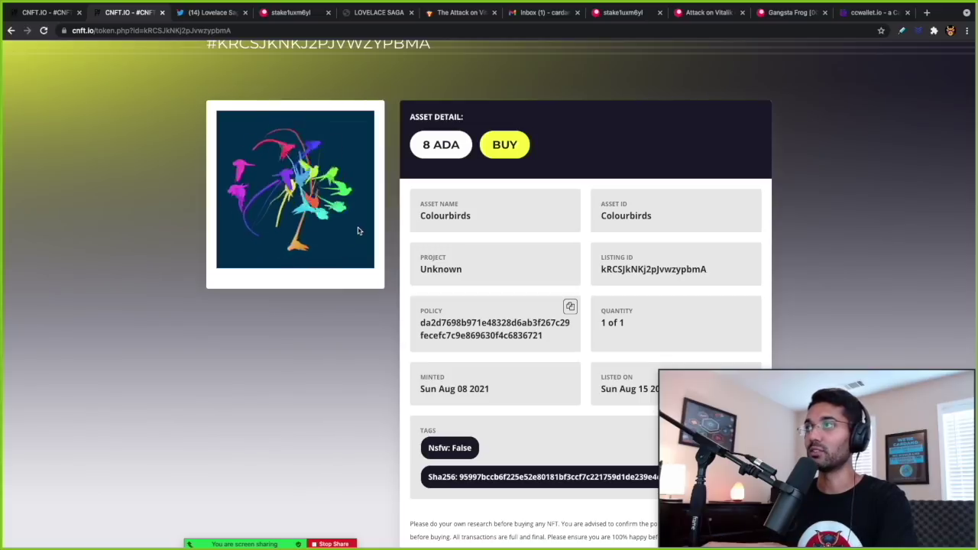
- Start the 8 ADA Colourbirds purchase, review its payment address and countdown, then bring up the desktop overview
click(498, 153)
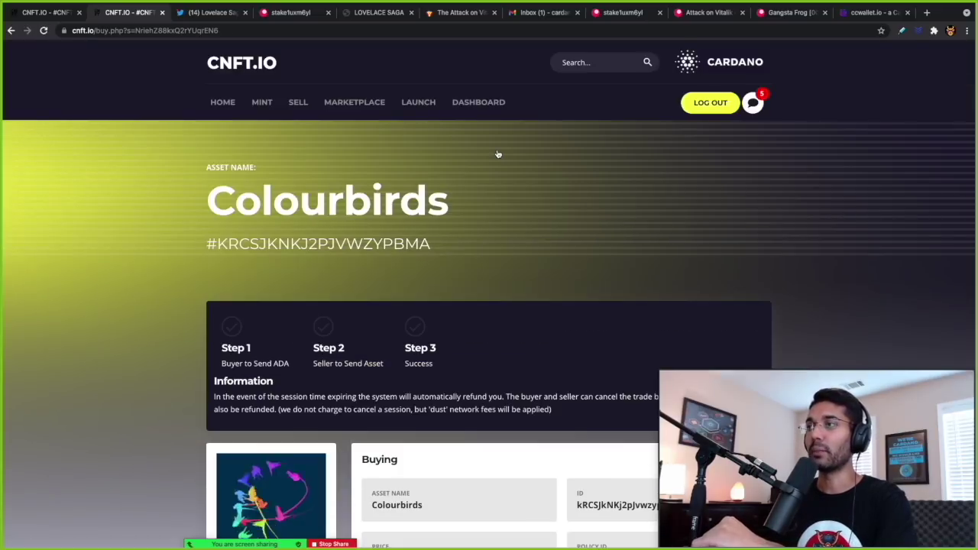
scroll(498, 154, down, 3)
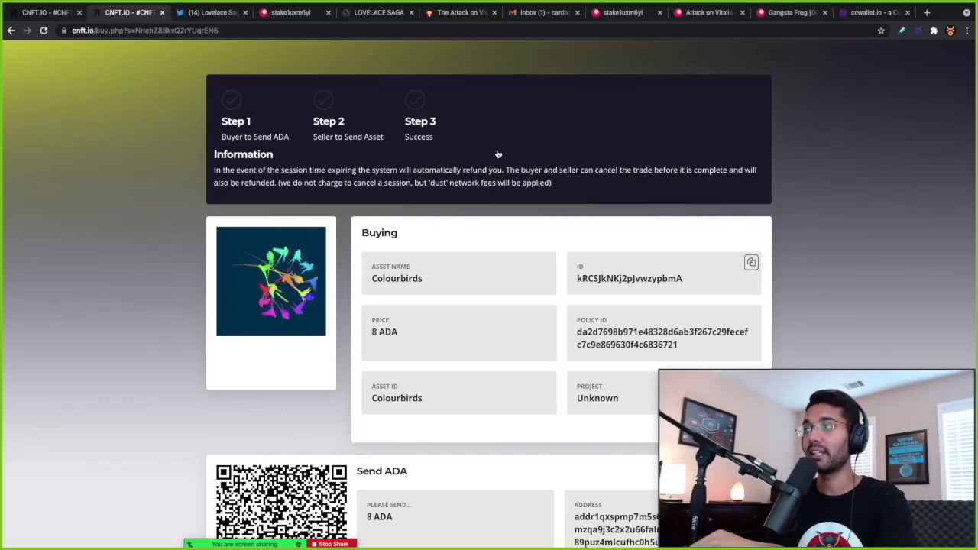
scroll(498, 153, down, 1)
scroll(497, 154, down, 2)
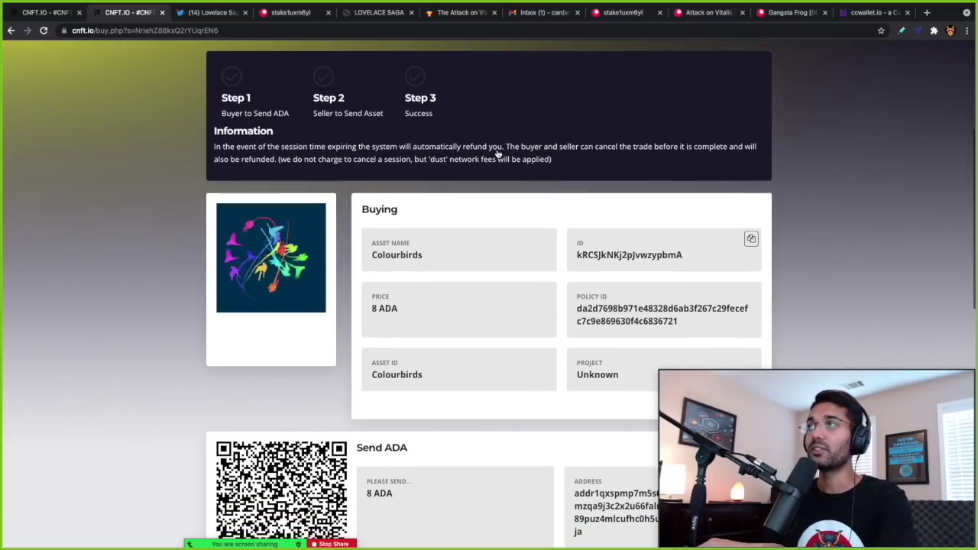
scroll(498, 154, down, 2)
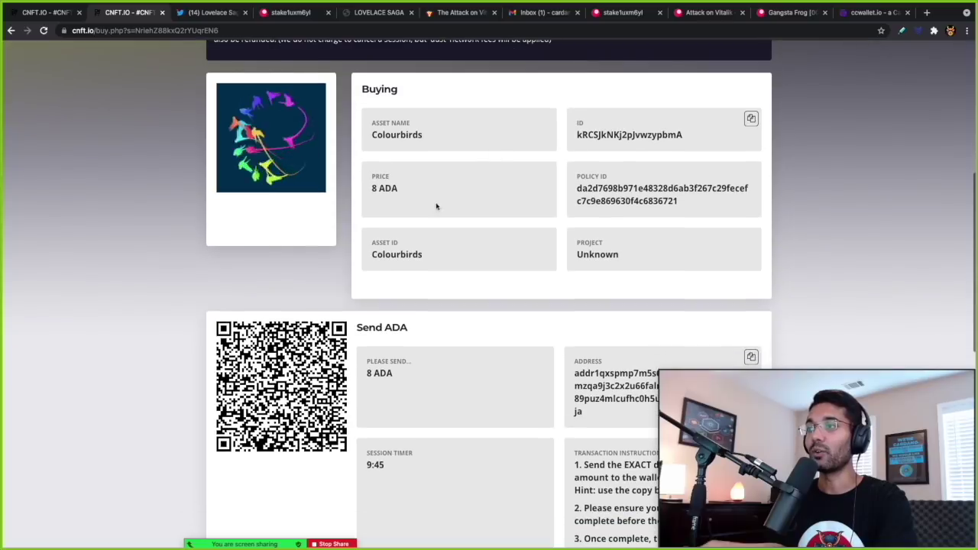
scroll(348, 348, down, 1)
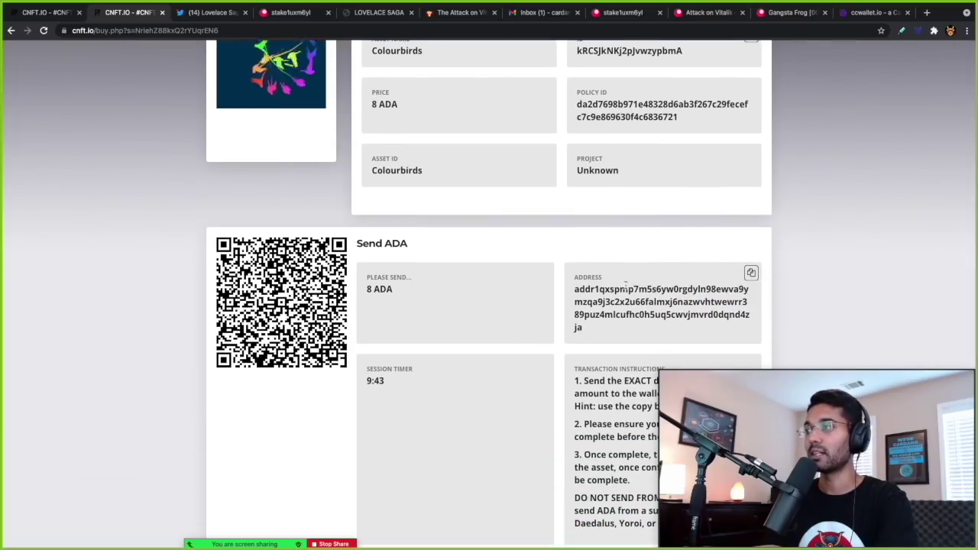
scroll(454, 344, down, 2)
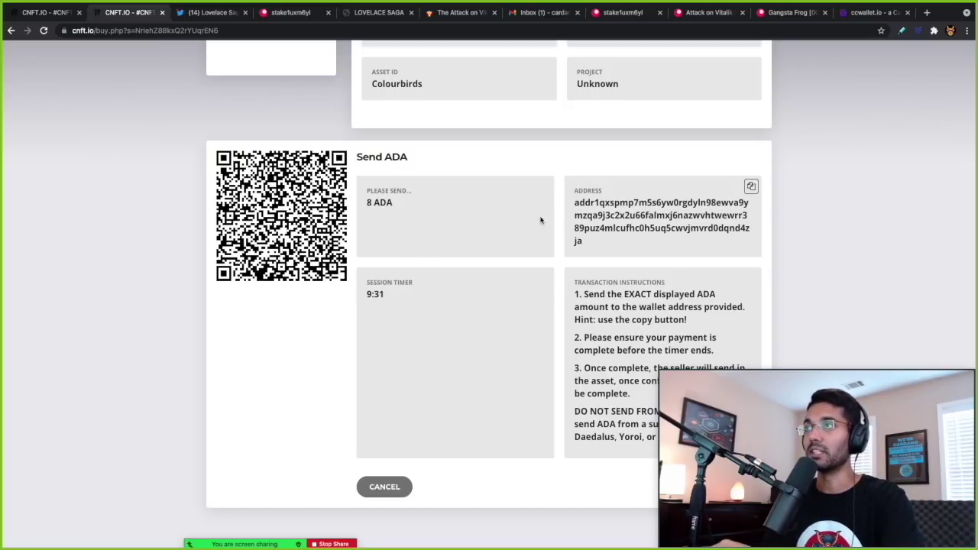
scroll(396, 180, up, 7)
scroll(395, 181, down, 4)
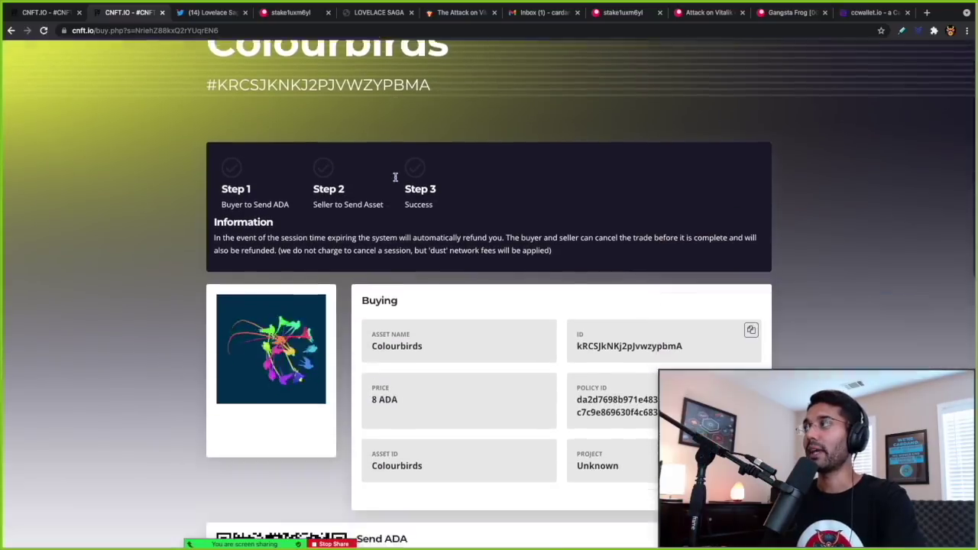
scroll(396, 180, down, 2)
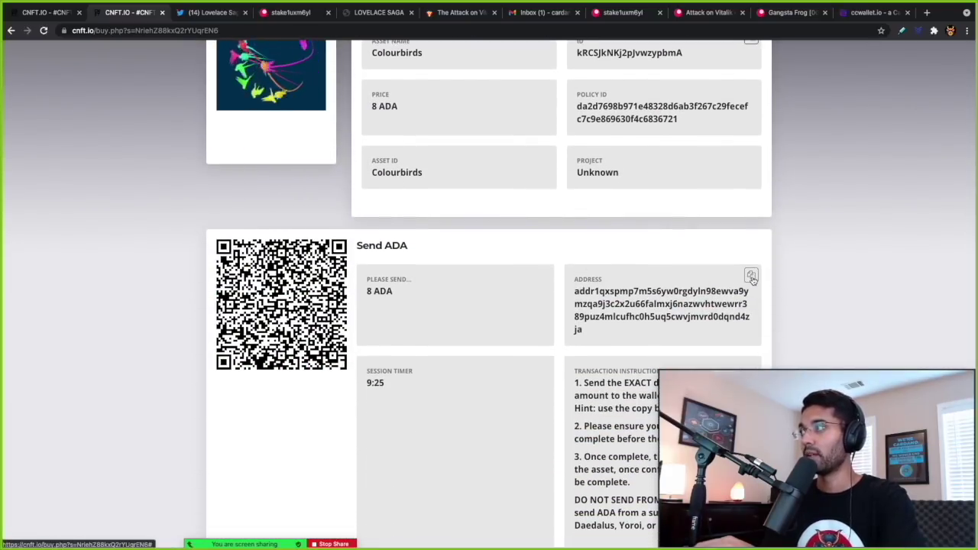
key(ctrl+Up)
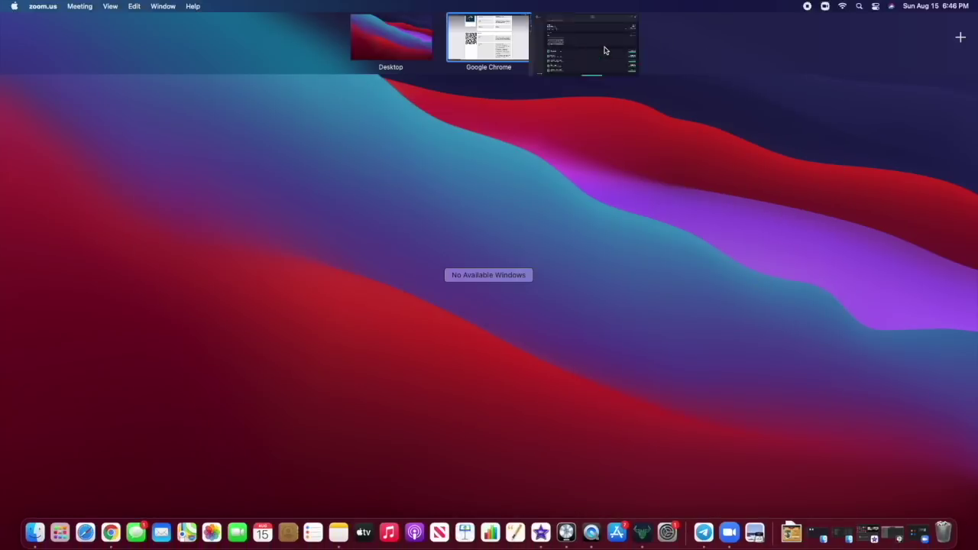
- Paste the CNFT.io payment address into Daedalus's send form, double-checking the required amount on the buy page
click(603, 45)
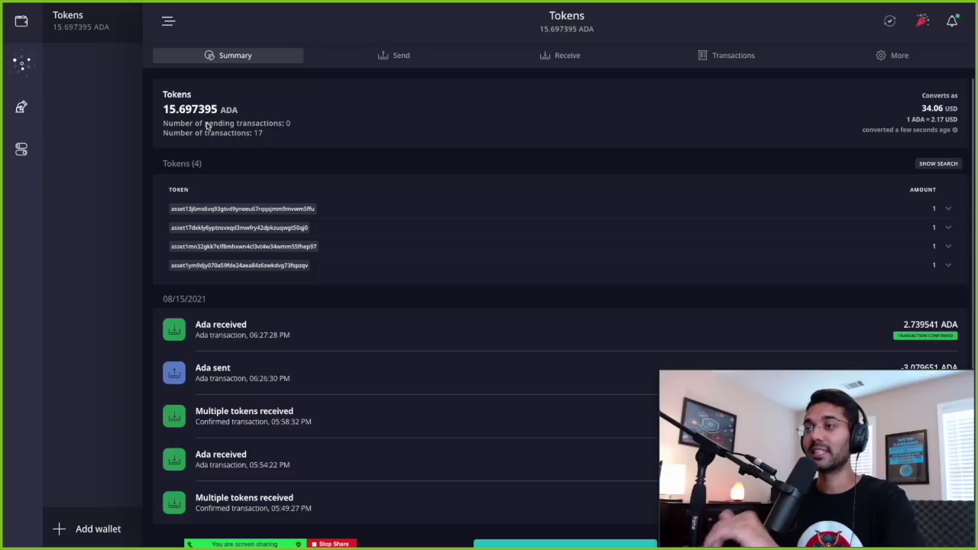
click(354, 57)
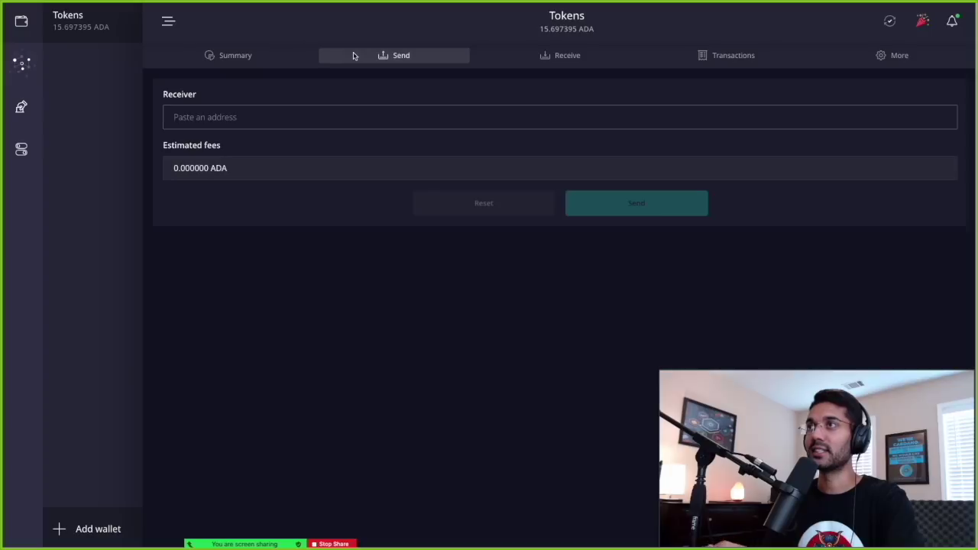
click(319, 118)
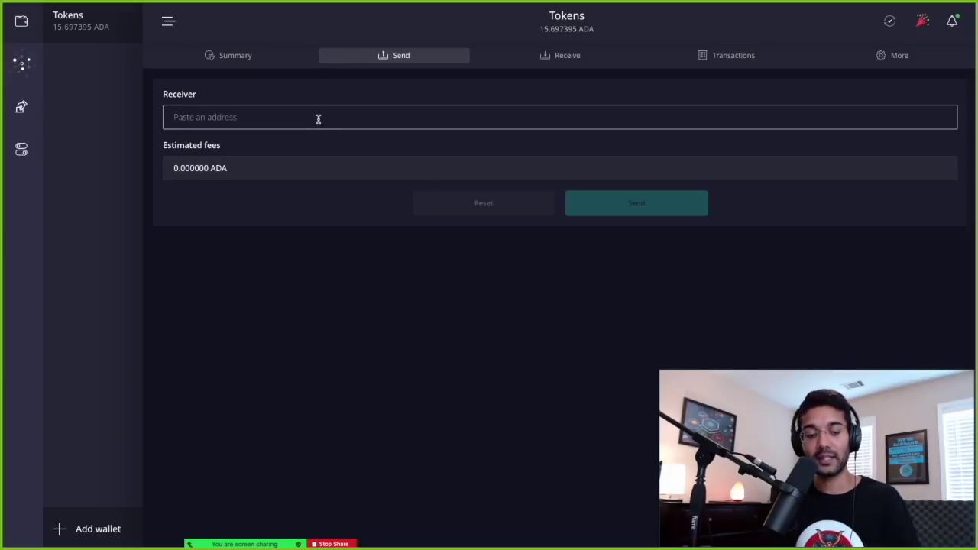
text(addr1qxspmp7m5s6yw0rgdyln98ewv99ymzqa9j3c2x2u66falmxj6nazwvhtwewrr389puz4mlcufhc0h5uq5cwvjmvrd0dqnd4zja)
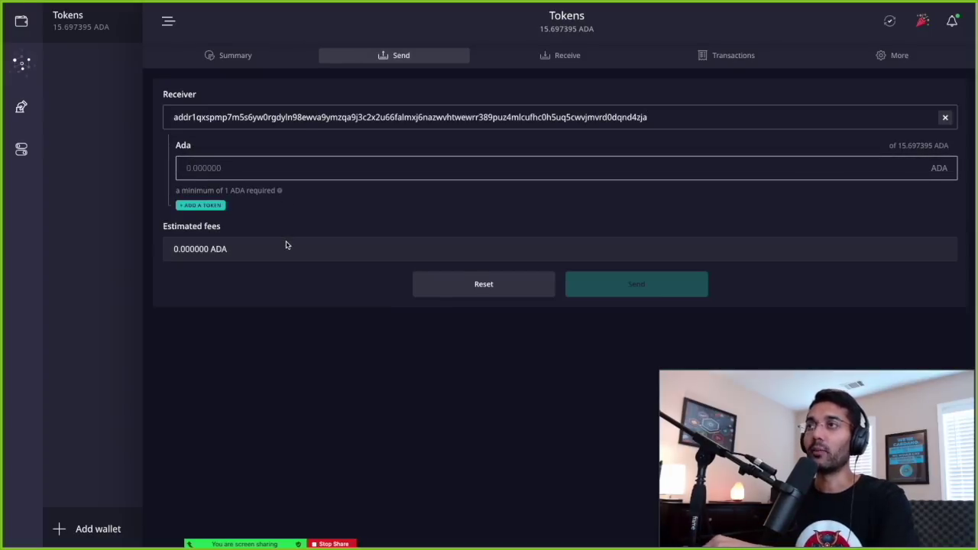
key(ctrl+Up)
click(489, 38)
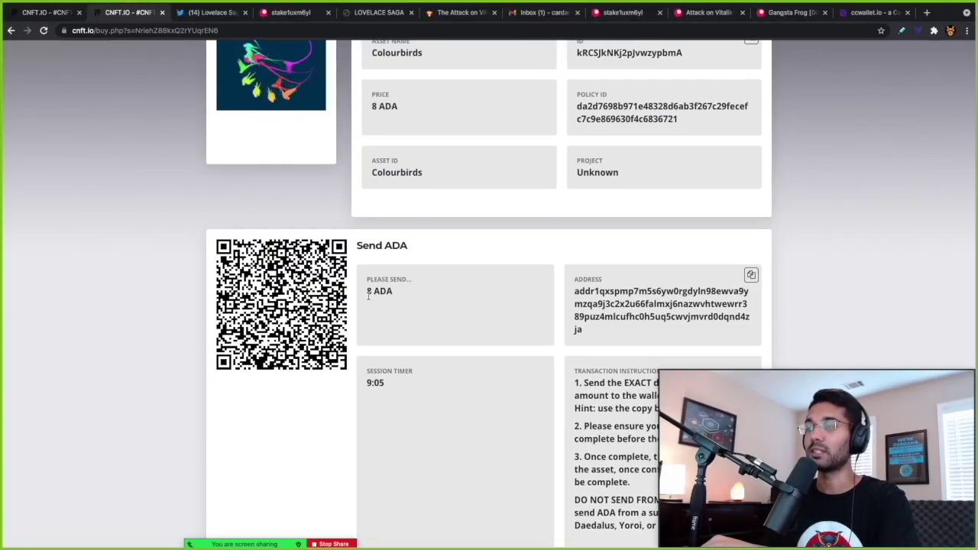
key(ctrl+Up)
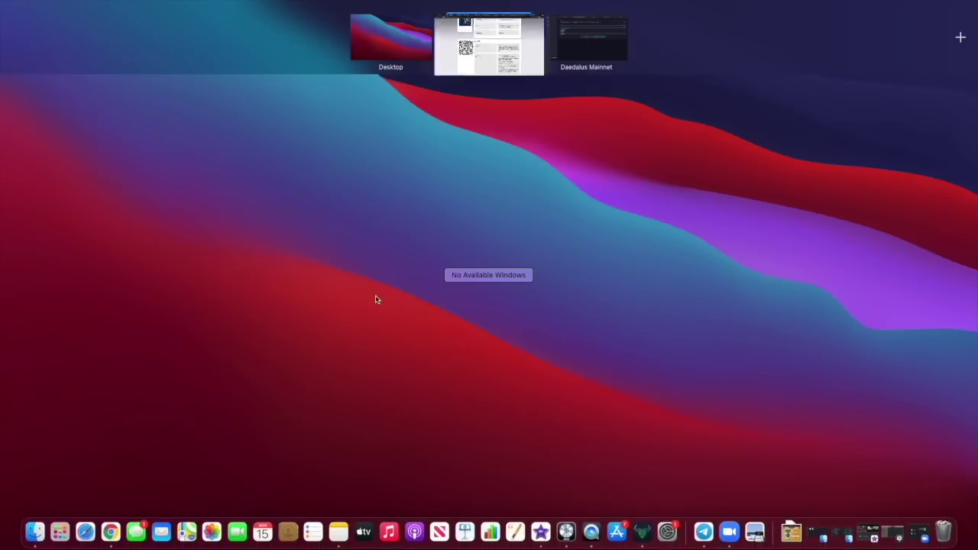
click(567, 46)
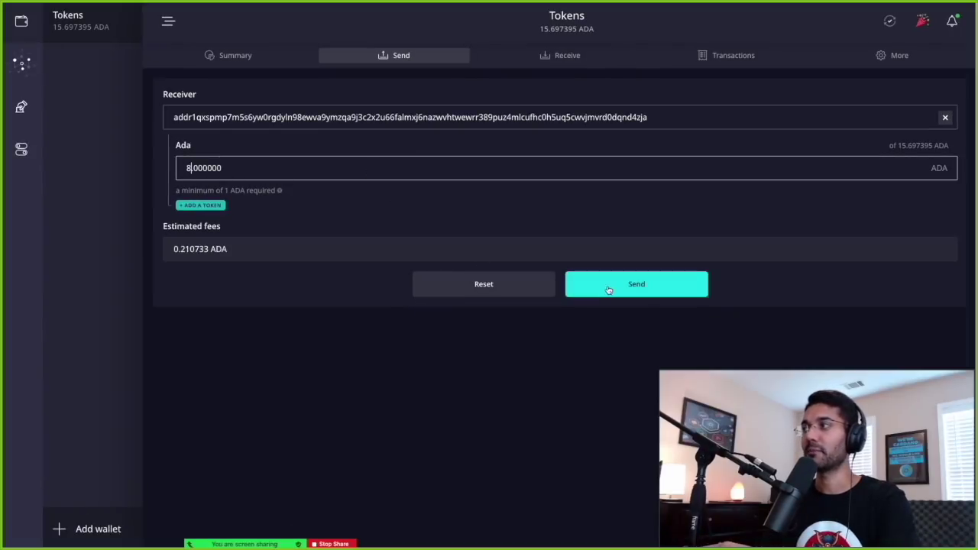
- Send the 8 ADA payment (8.210733 ADA with fee) and return to the Colourbirds buy page
click(608, 291)
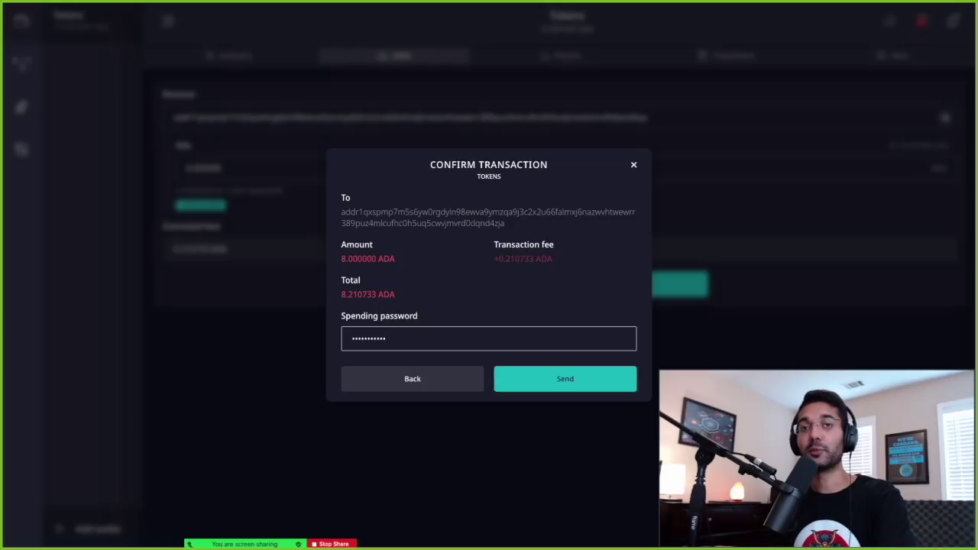
click(547, 382)
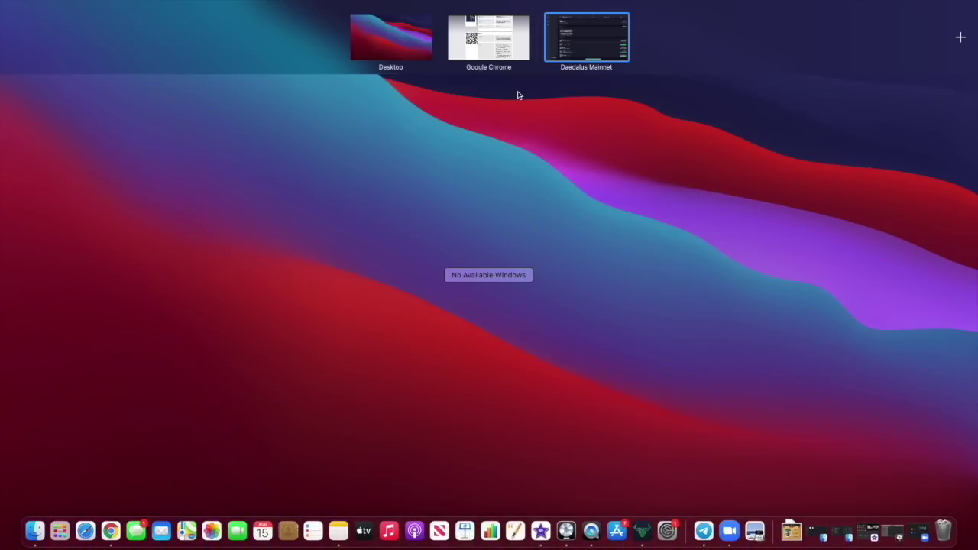
click(522, 61)
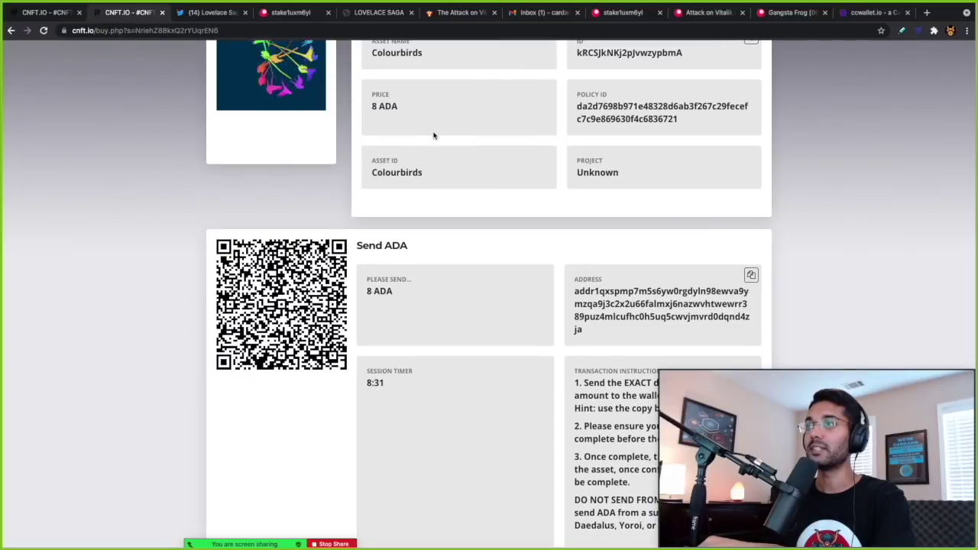
- Wait on the Colourbirds buy page until Step 1, the buyer's 8 ADA payment, turns green
scroll(405, 245, up, 5)
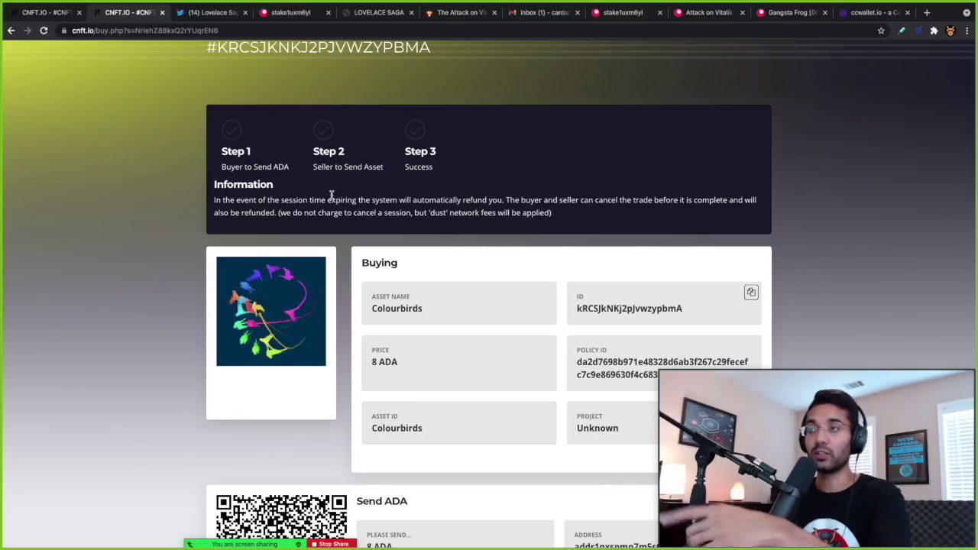
scroll(331, 196, down, 1)
scroll(331, 195, up, 1)
scroll(331, 196, down, 1)
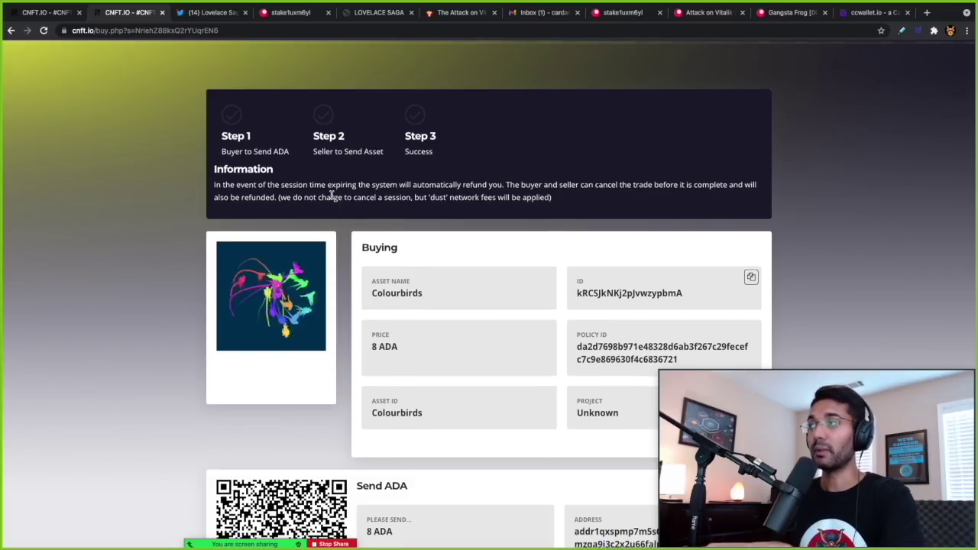
scroll(331, 195, down, 2)
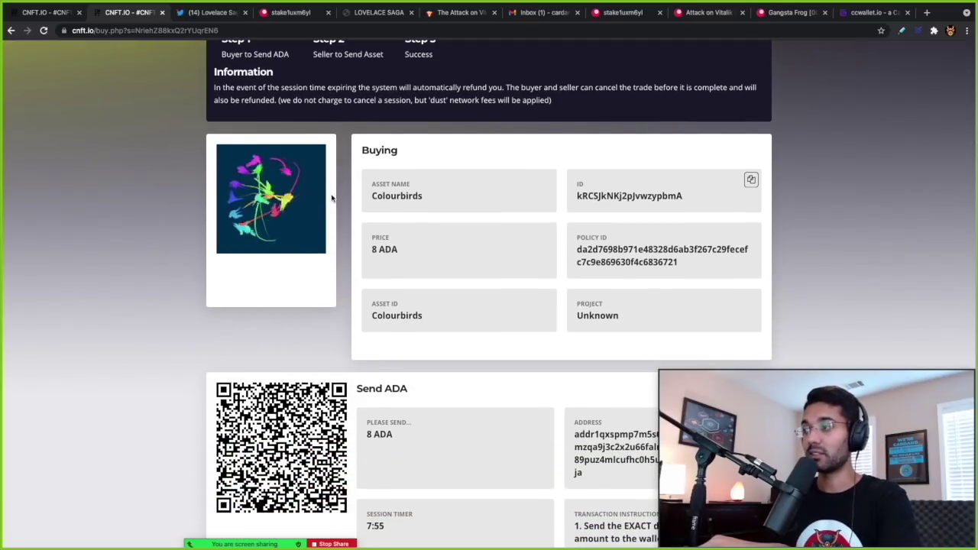
scroll(331, 196, down, 1)
scroll(331, 198, down, 1)
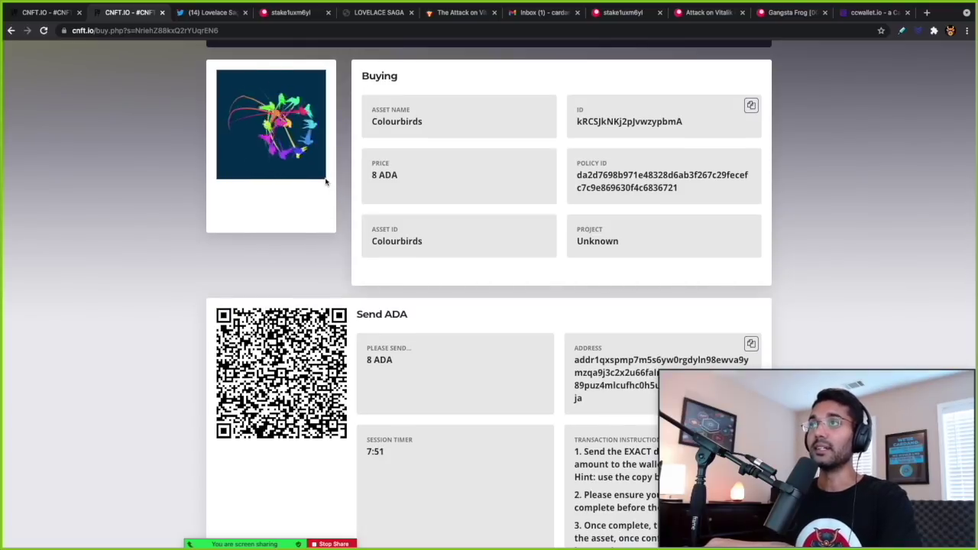
scroll(327, 183, up, 1)
scroll(327, 184, up, 2)
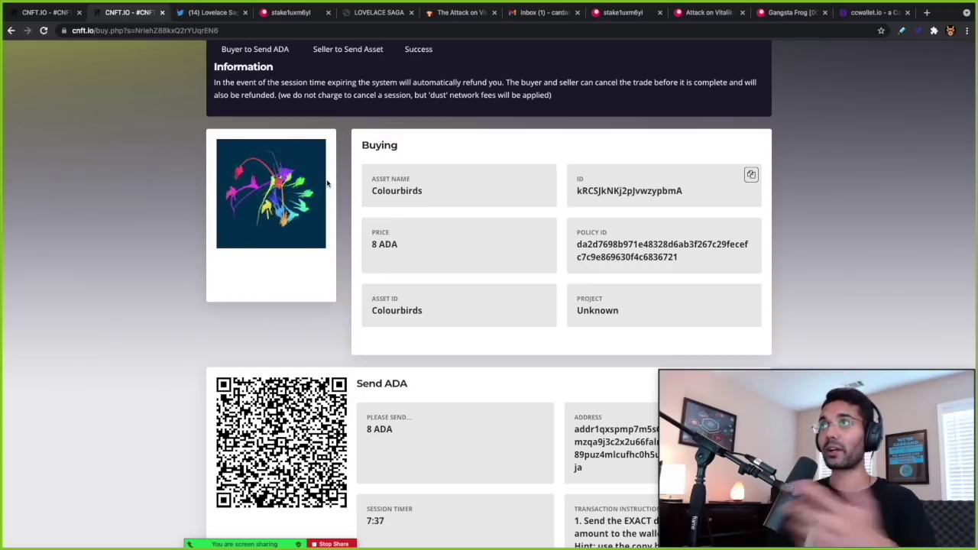
scroll(328, 183, up, 1)
scroll(327, 184, up, 1)
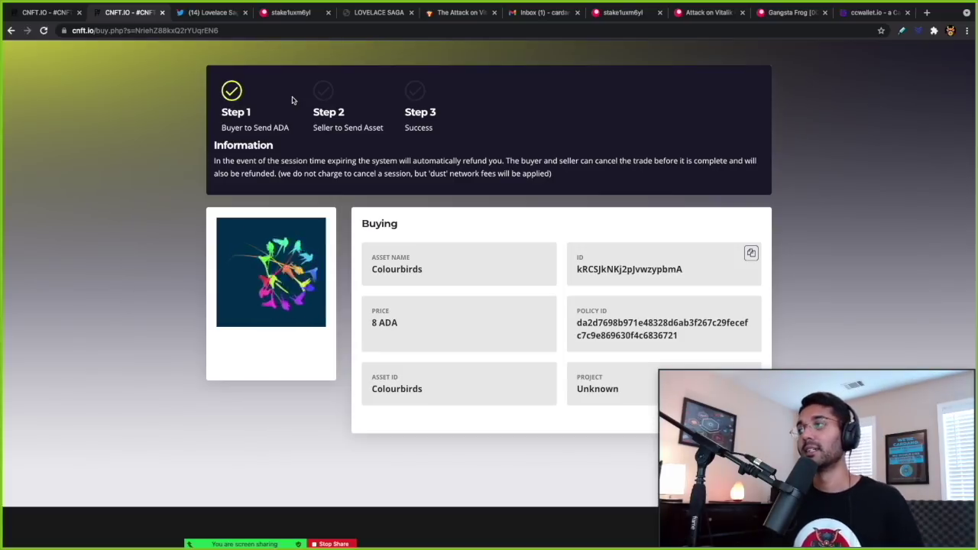
- Scroll back up to the top of the Colourbirds buy page
scroll(293, 124, up, 1)
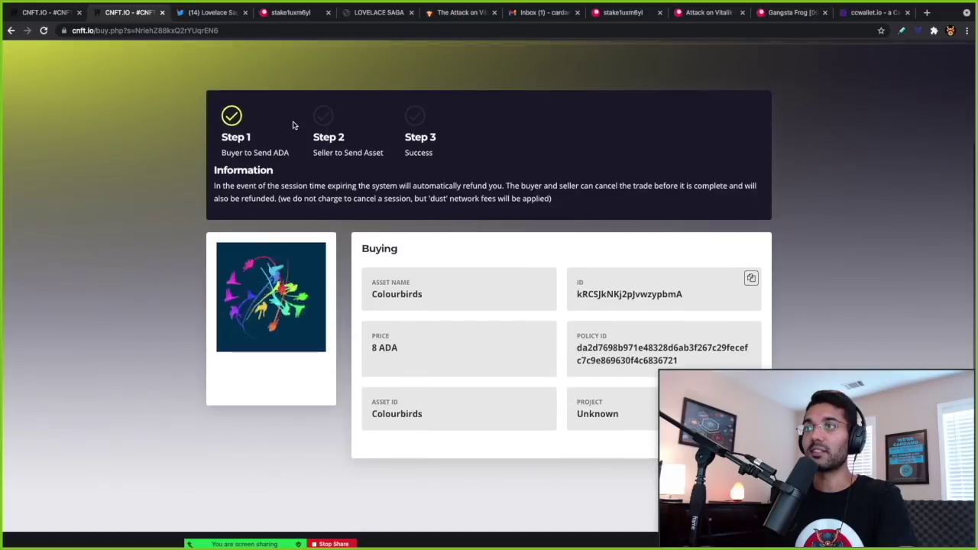
scroll(292, 124, up, 4)
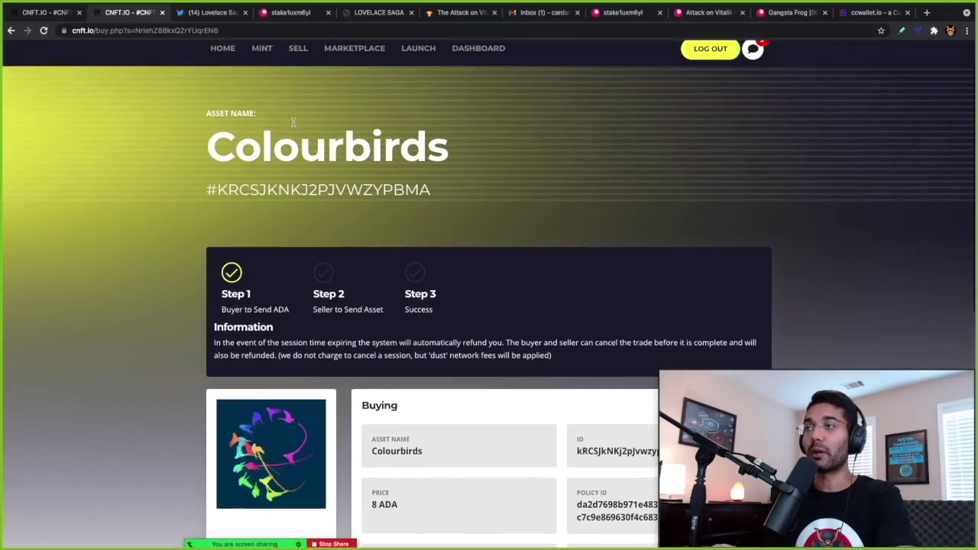
scroll(293, 123, up, 1)
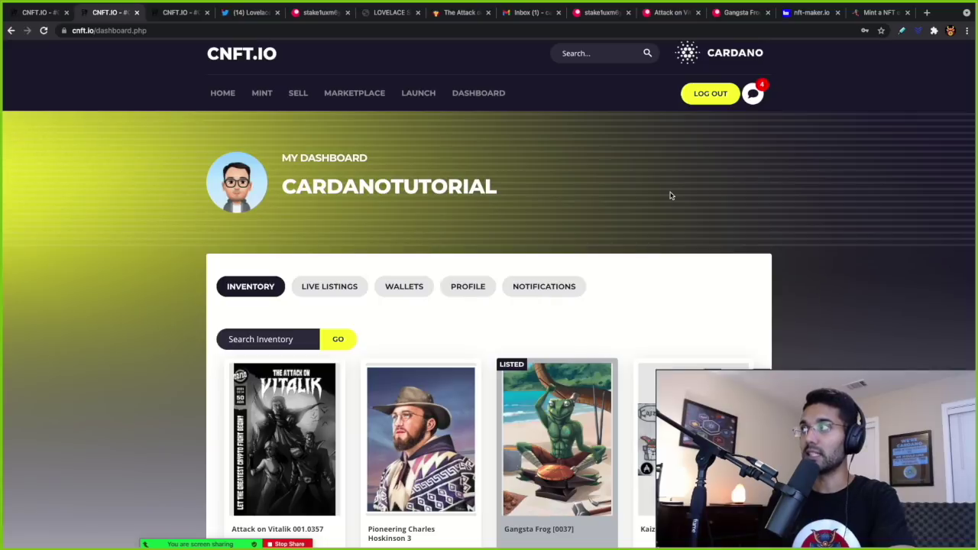
- Open the notification that a buyer has paid for the Gangsta Frog 0037 listing
click(754, 97)
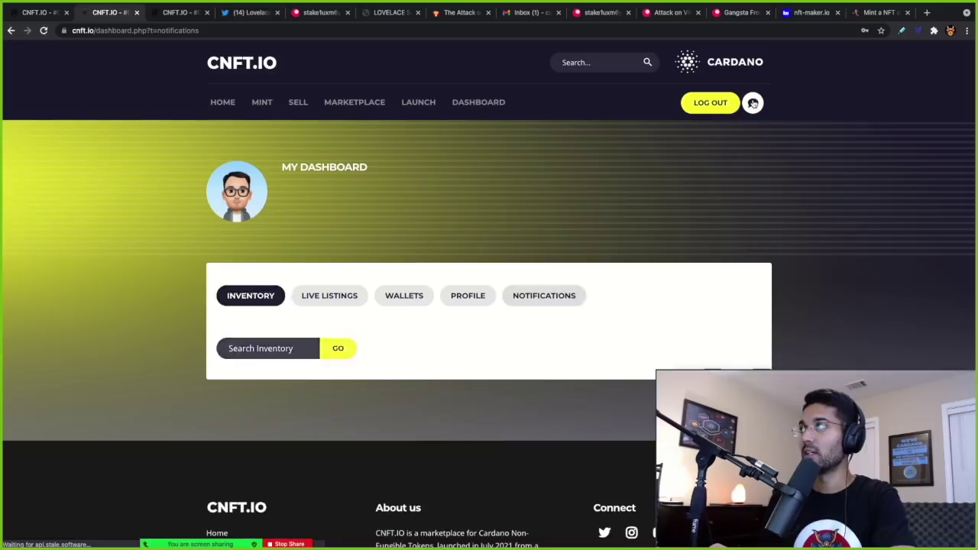
scroll(531, 241, down, 1)
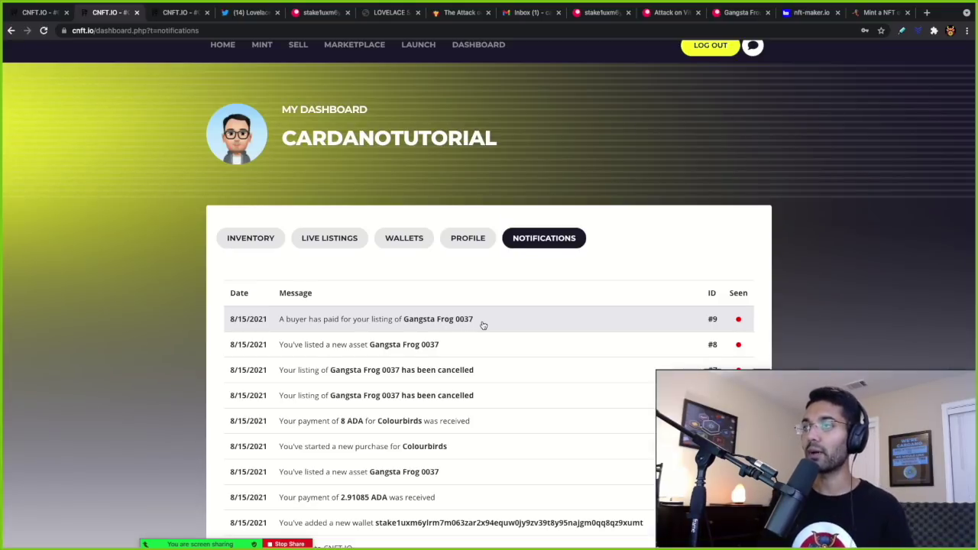
click(483, 326)
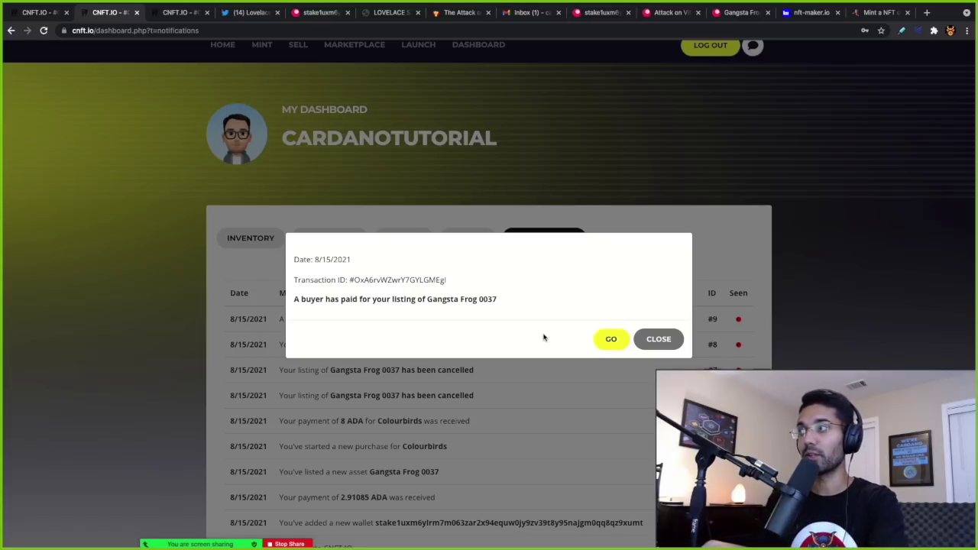
click(609, 339)
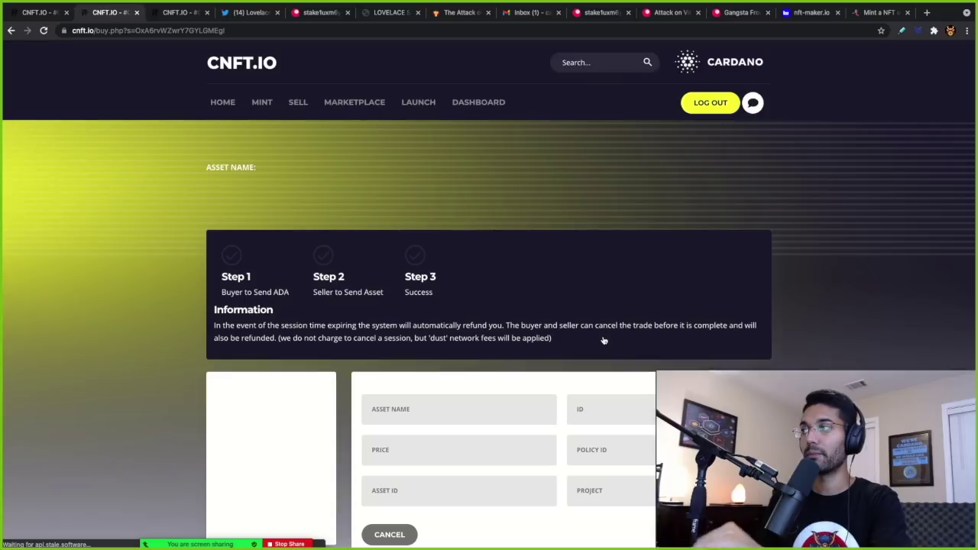
scroll(604, 341, down, 3)
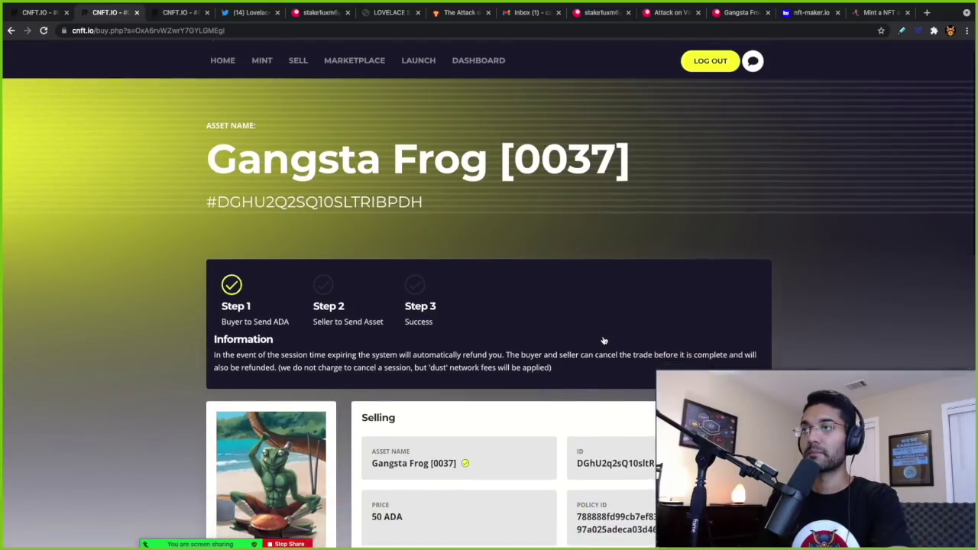
scroll(604, 341, down, 1)
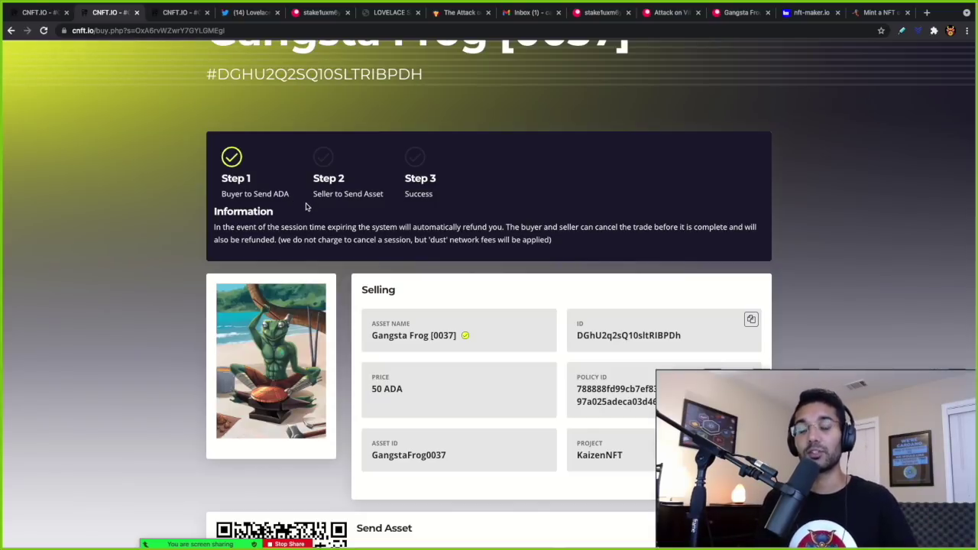
scroll(306, 207, down, 1)
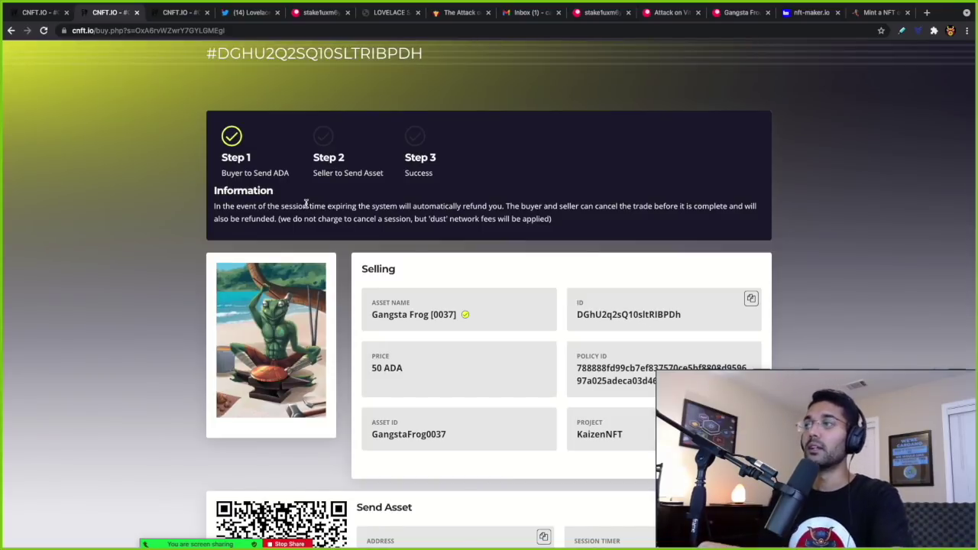
scroll(306, 204, down, 4)
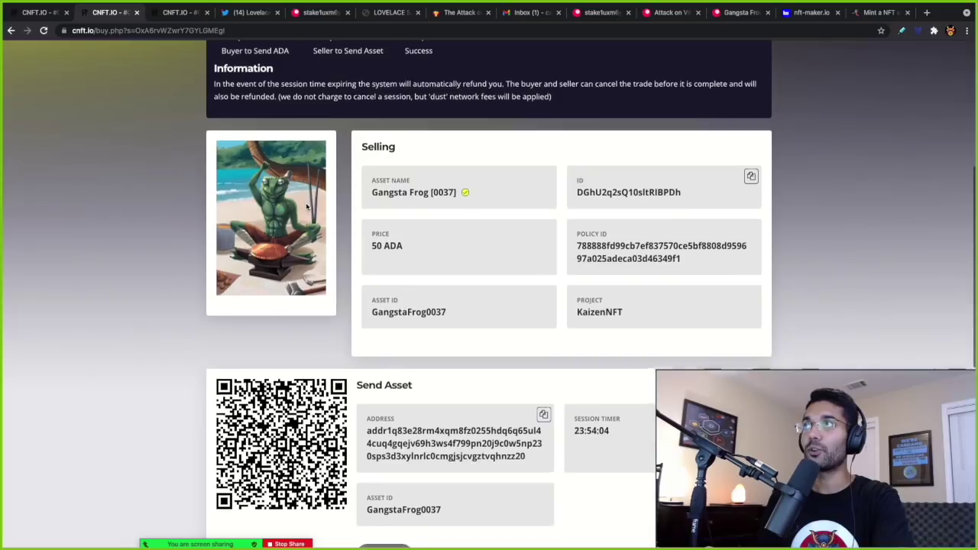
scroll(306, 207, down, 2)
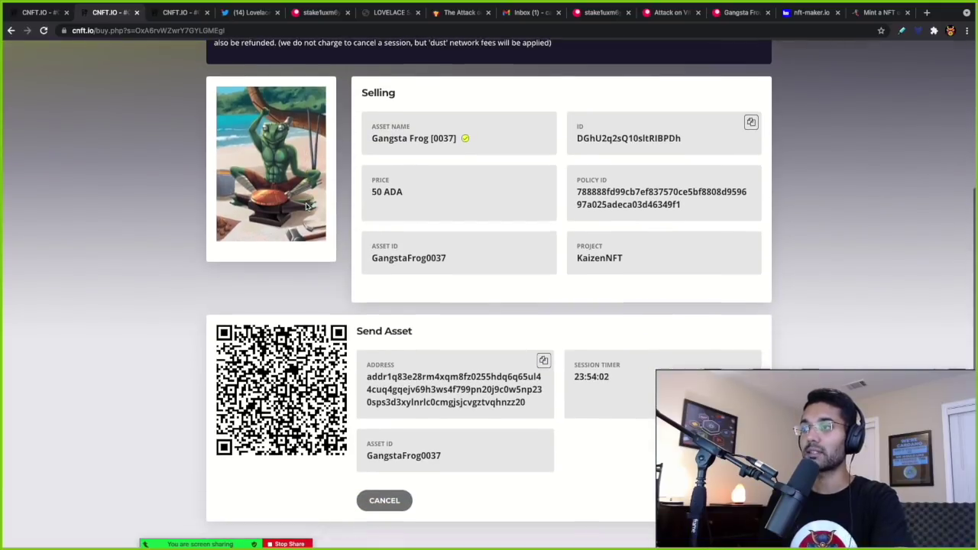
scroll(313, 200, up, 1)
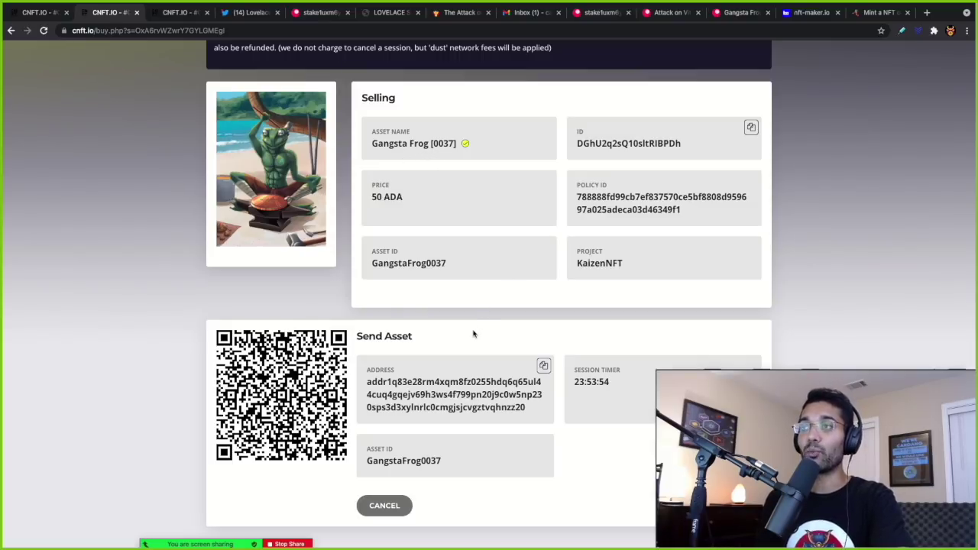
scroll(473, 334, down, 1)
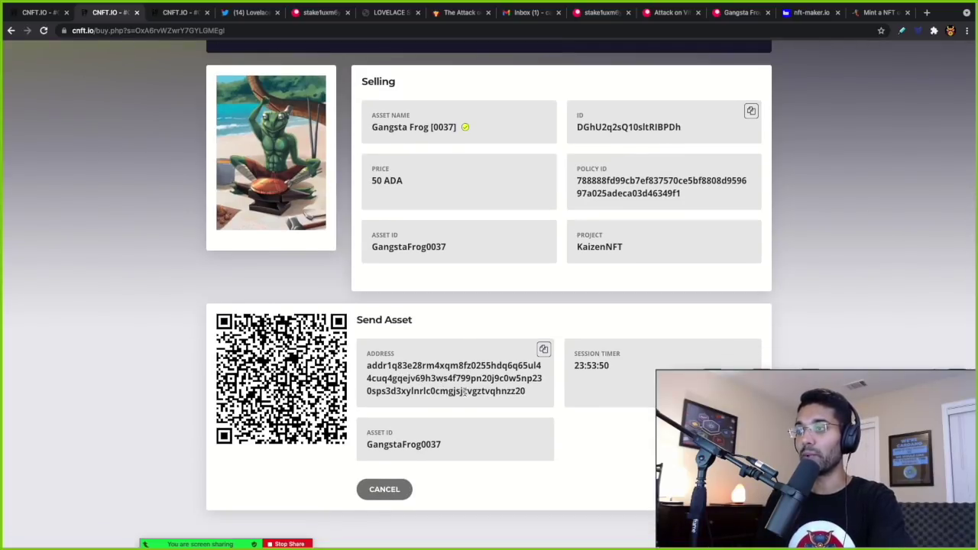
scroll(473, 397, down, 1)
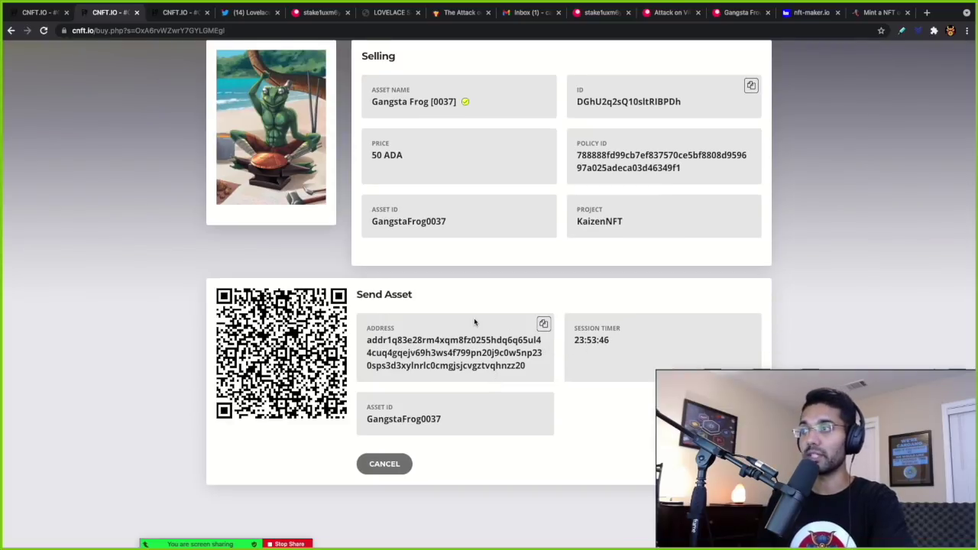
scroll(474, 322, up, 2)
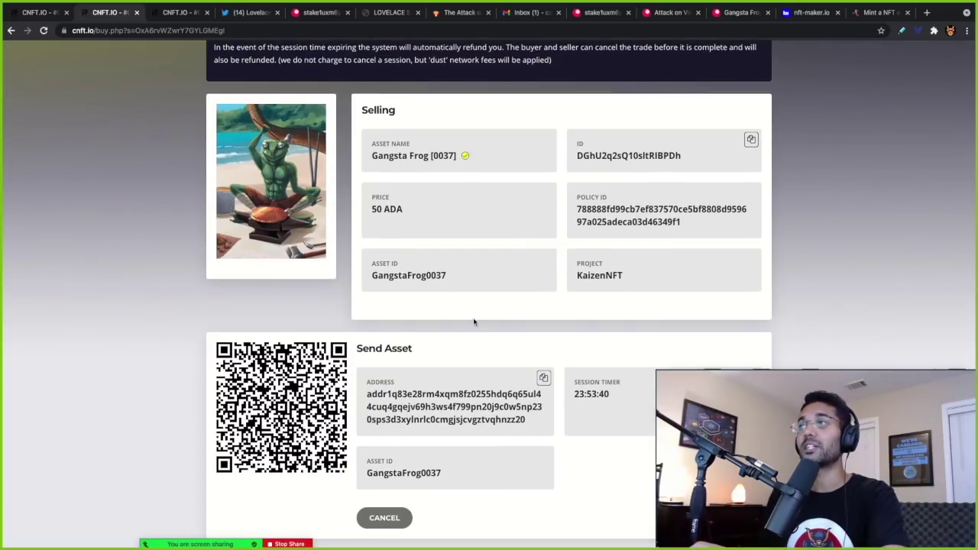
scroll(474, 322, up, 1)
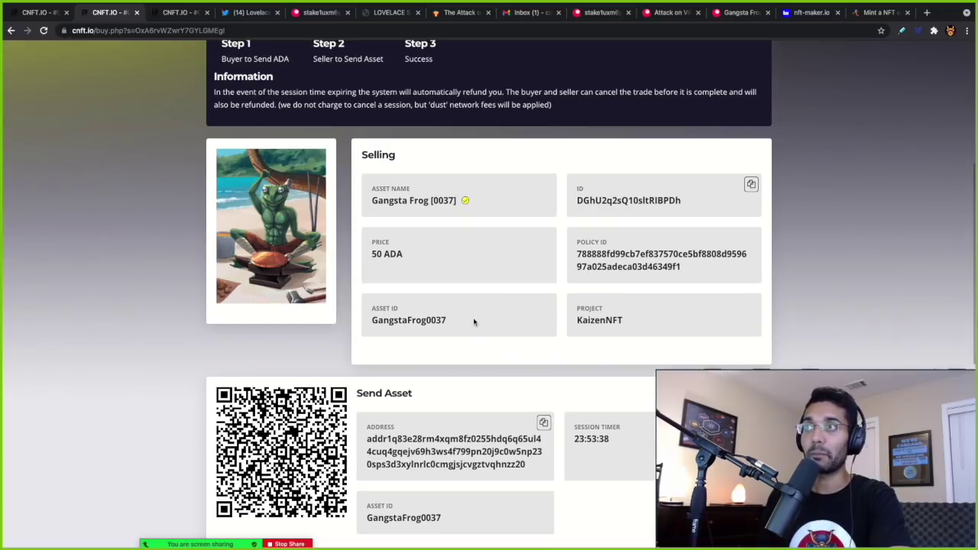
scroll(474, 322, up, 1)
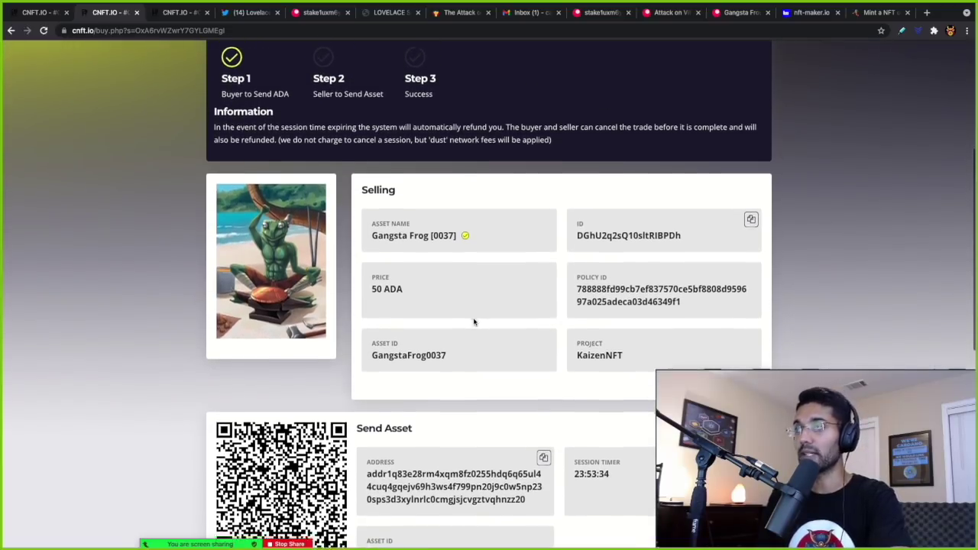
scroll(474, 322, down, 1)
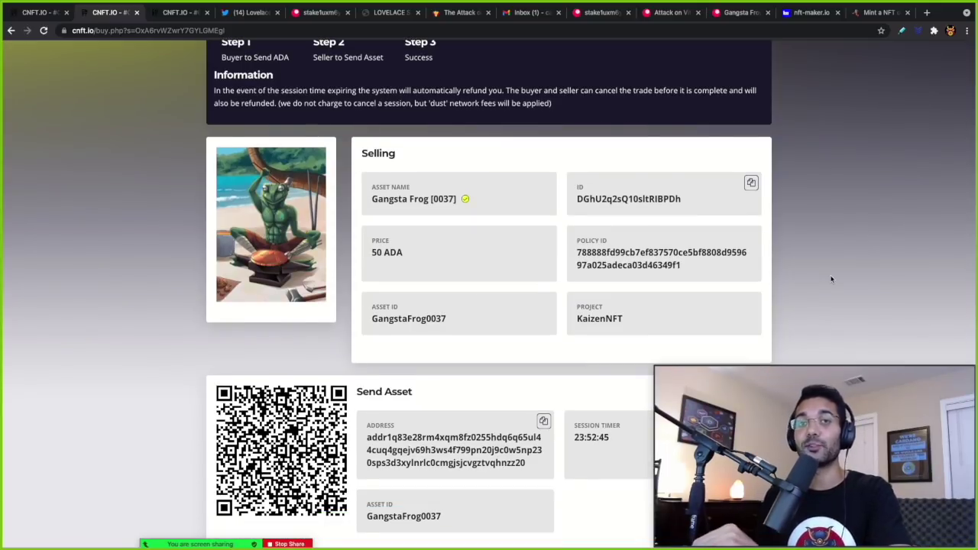
key(ctrl+Up)
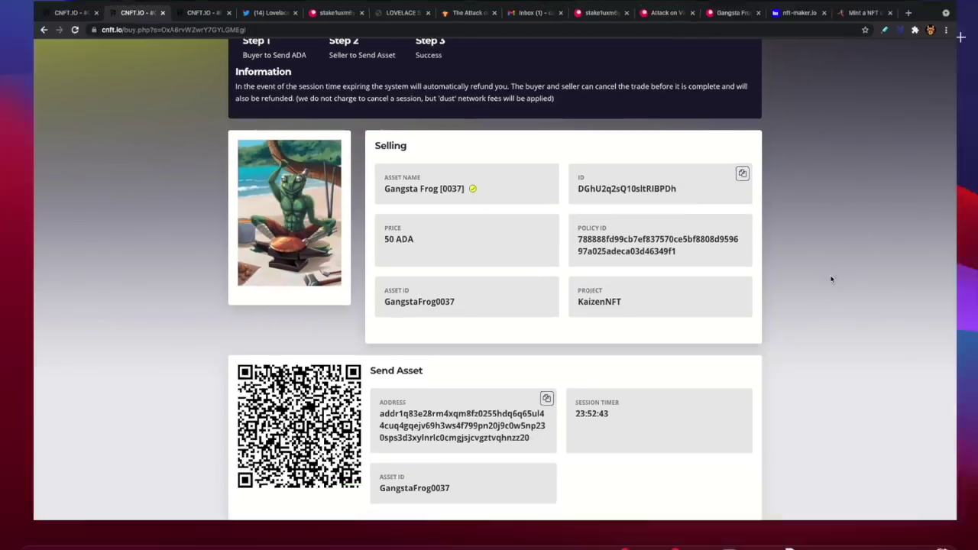
- In Daedalus, expand each wallet token, including KaizenCrypto and GangstaFrog0037, to check its details
click(490, 27)
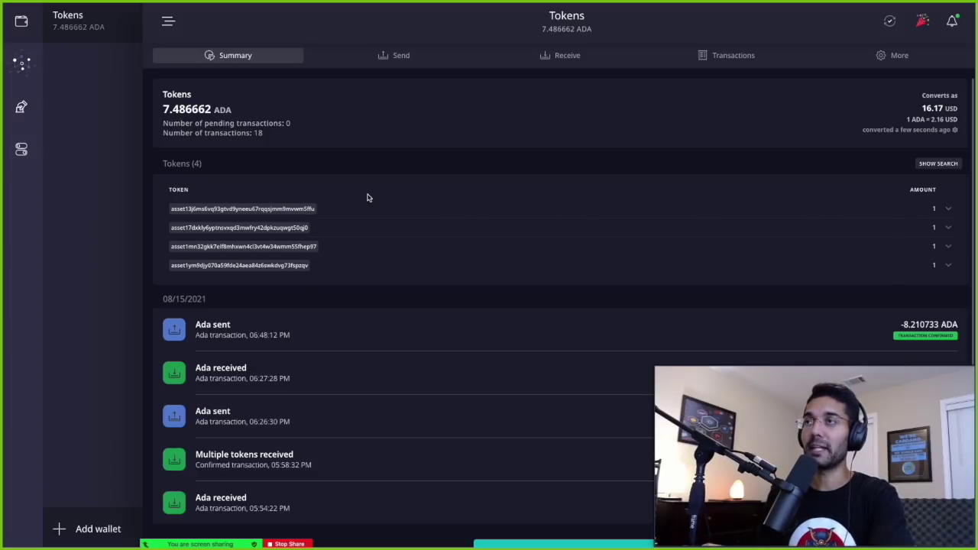
click(948, 210)
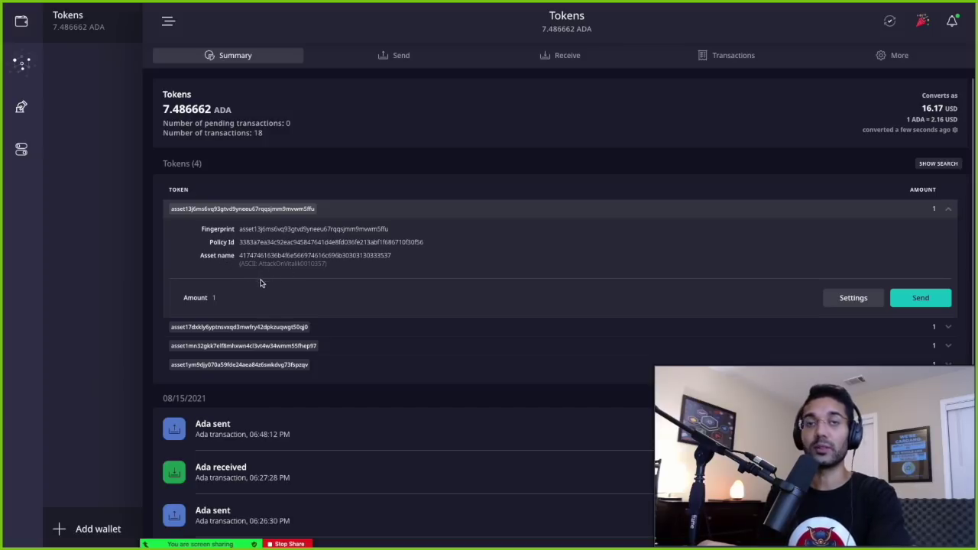
scroll(836, 318, down, 1)
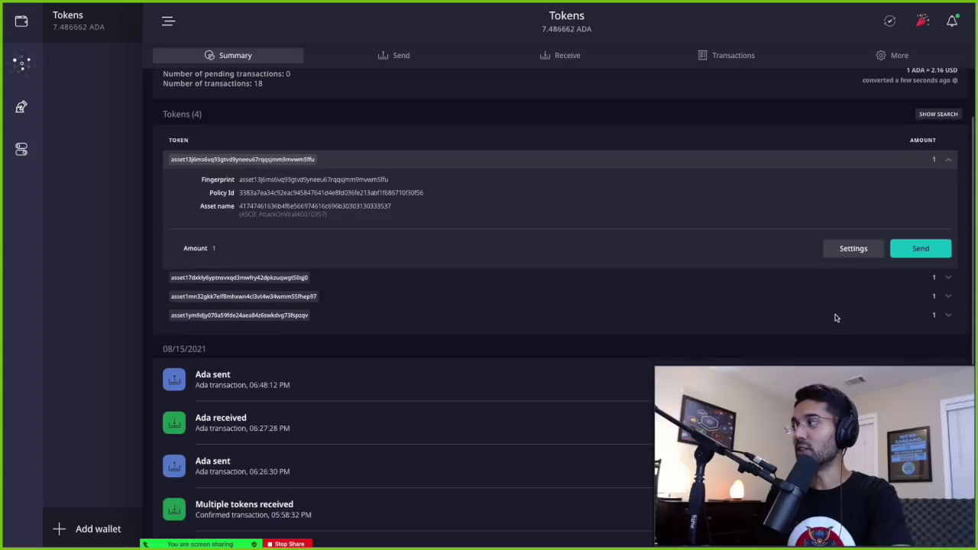
click(948, 279)
scroll(362, 299, down, 1)
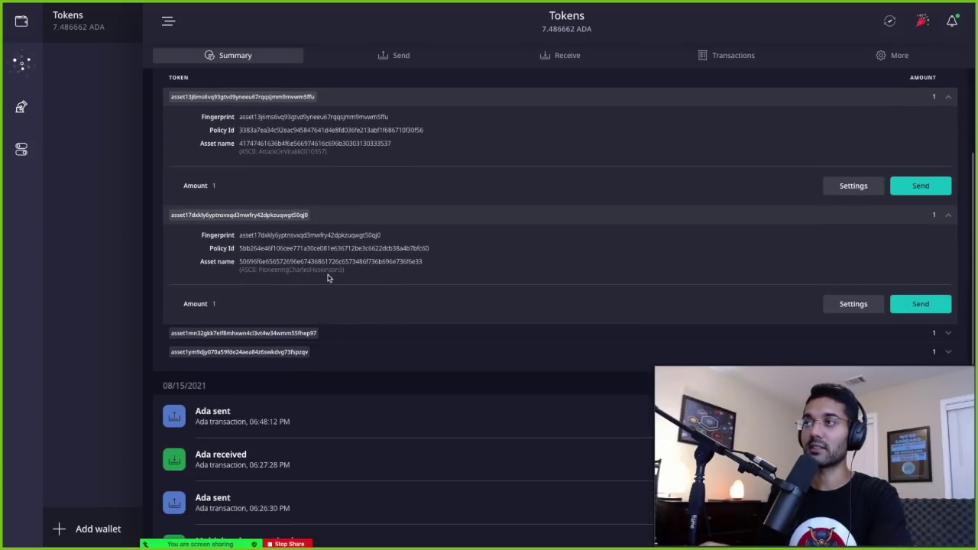
scroll(328, 279, down, 1)
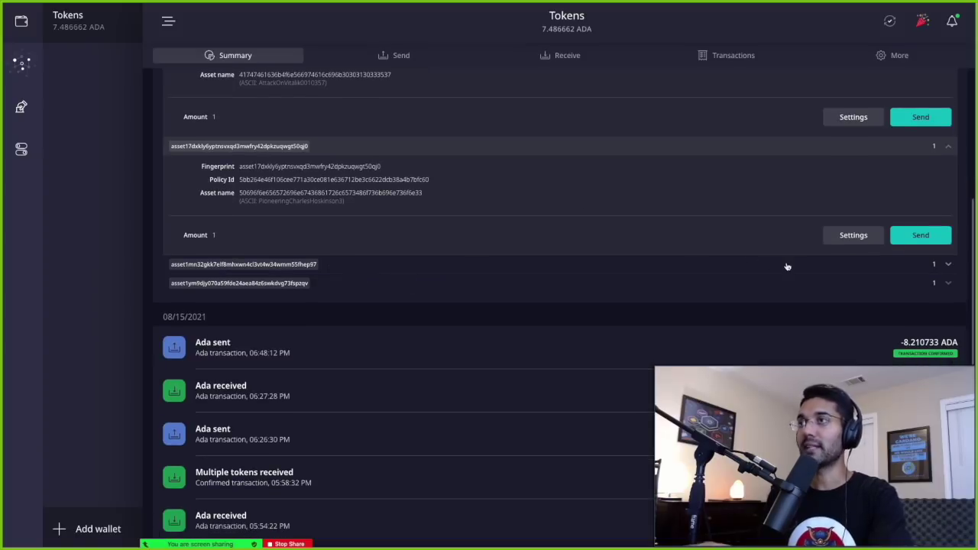
click(945, 266)
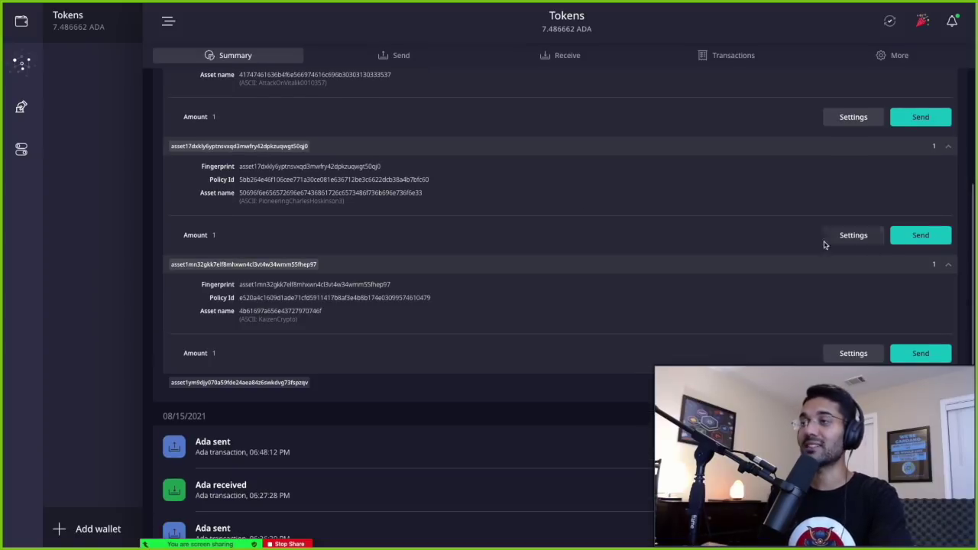
scroll(568, 289, down, 1)
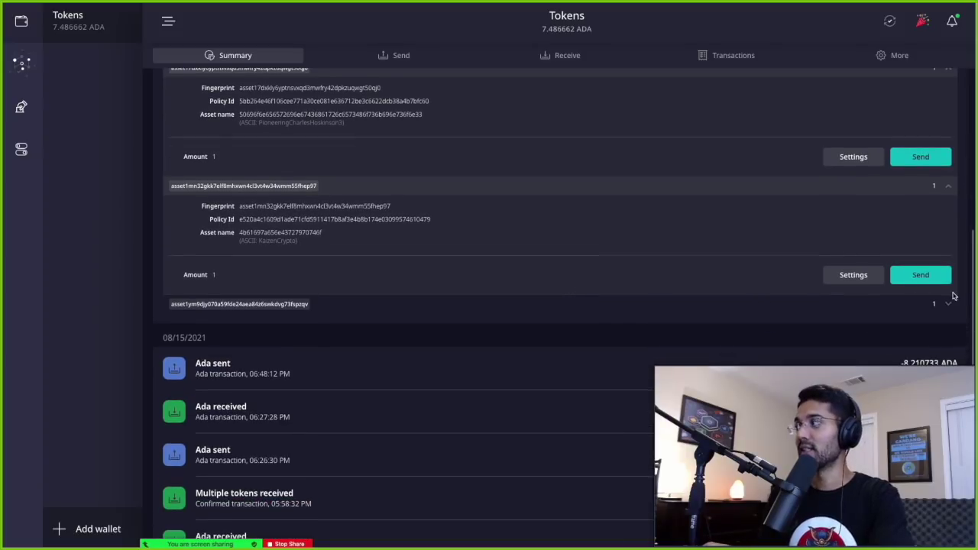
click(950, 305)
scroll(552, 310, down, 1)
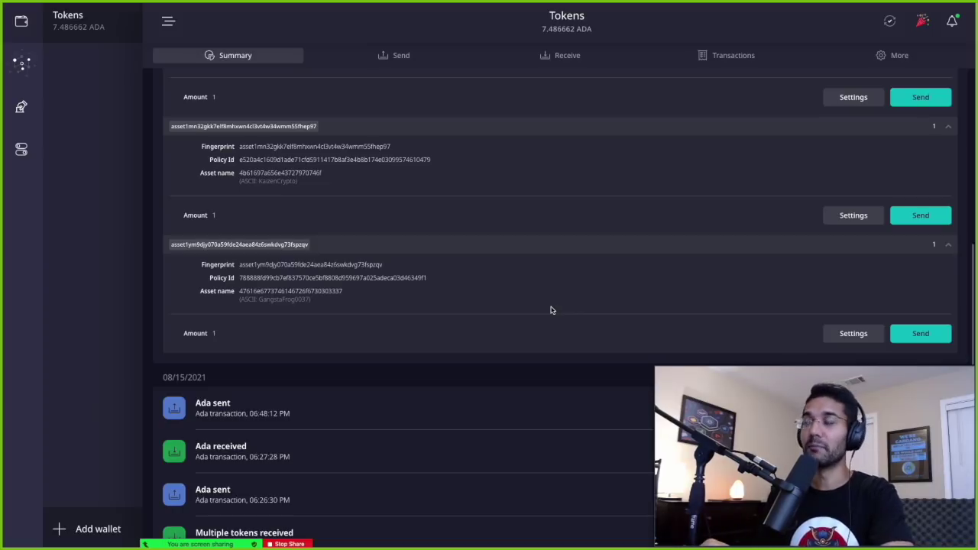
scroll(550, 308, down, 1)
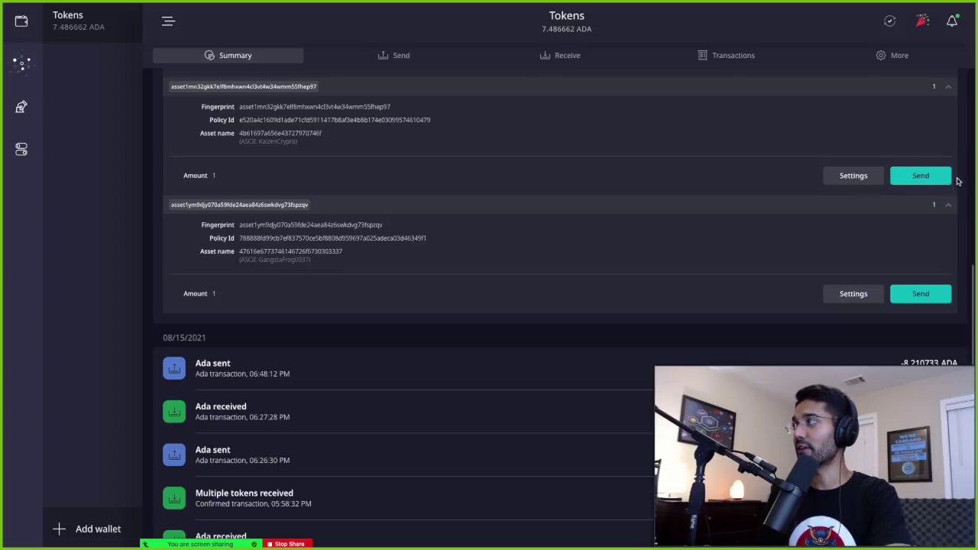
- Collapse the token details and start a send of the GangstaFrog0037 token
click(948, 87)
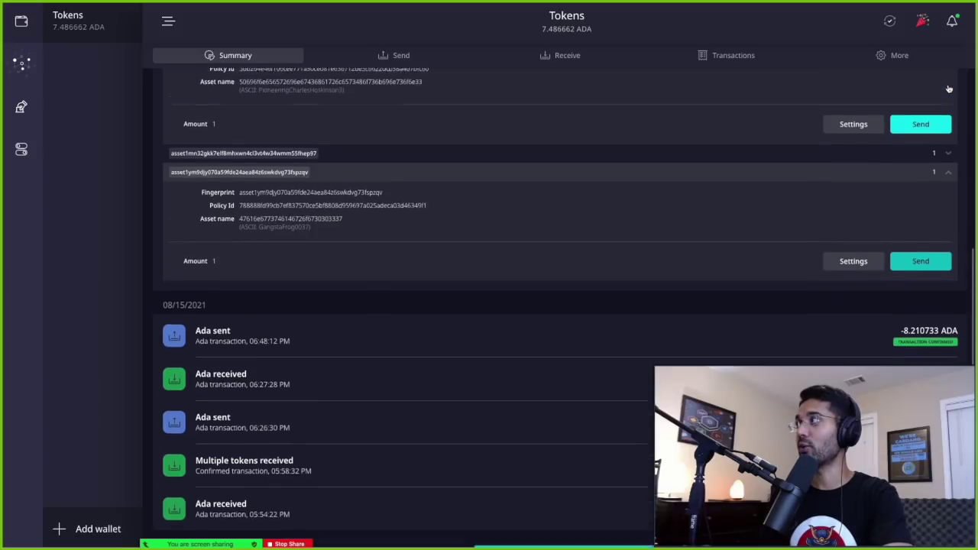
click(948, 90)
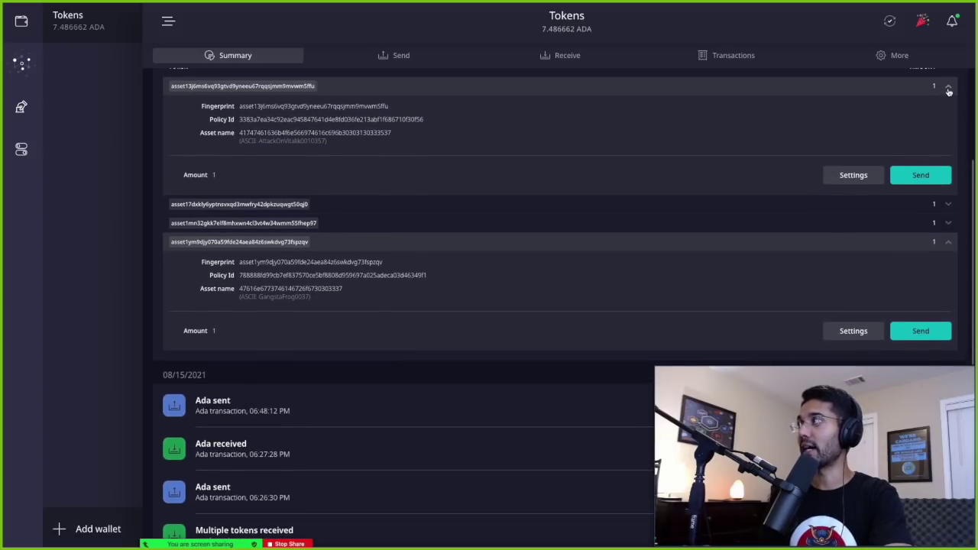
click(949, 89)
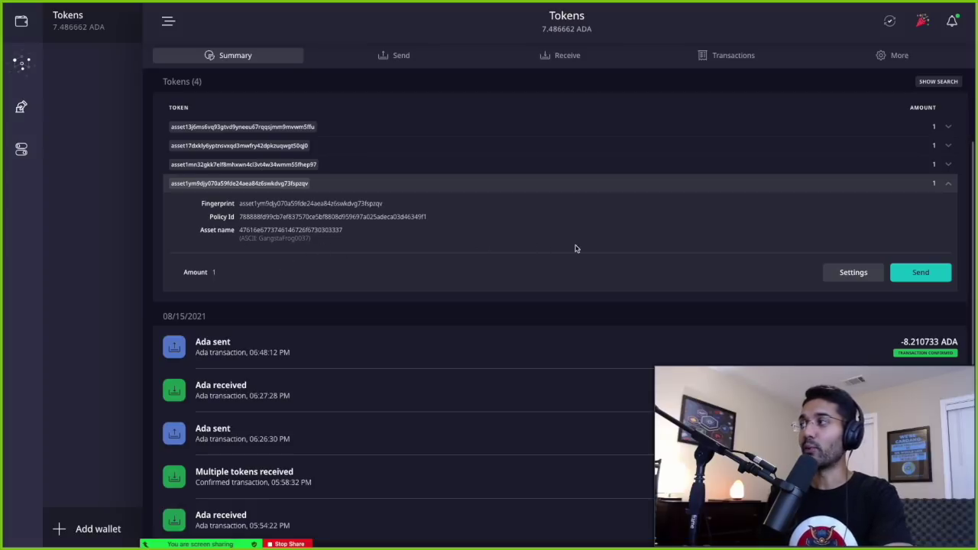
click(913, 274)
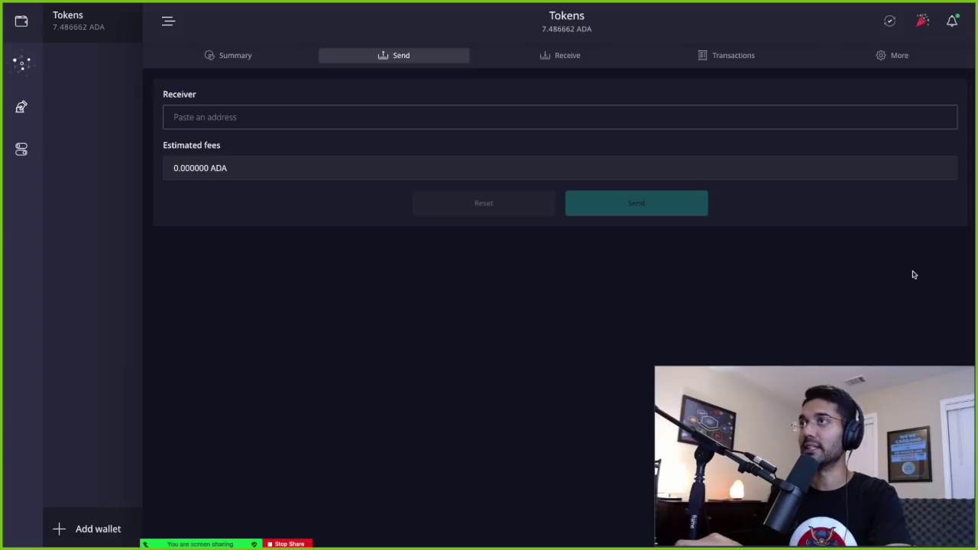
- Paste the CNFT.io sale address as receiver and enter the 1.518517 ADA amount
click(410, 123)
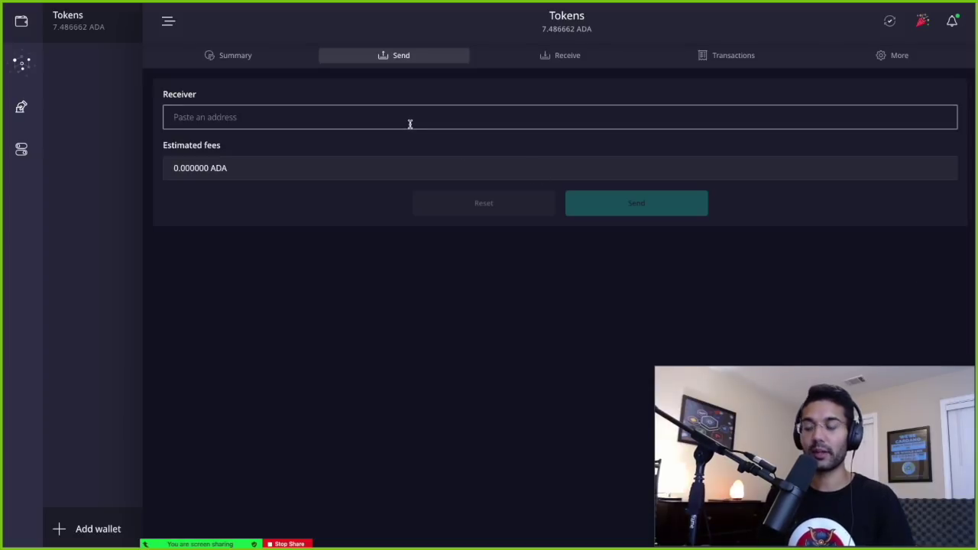
key(ctrl+v)
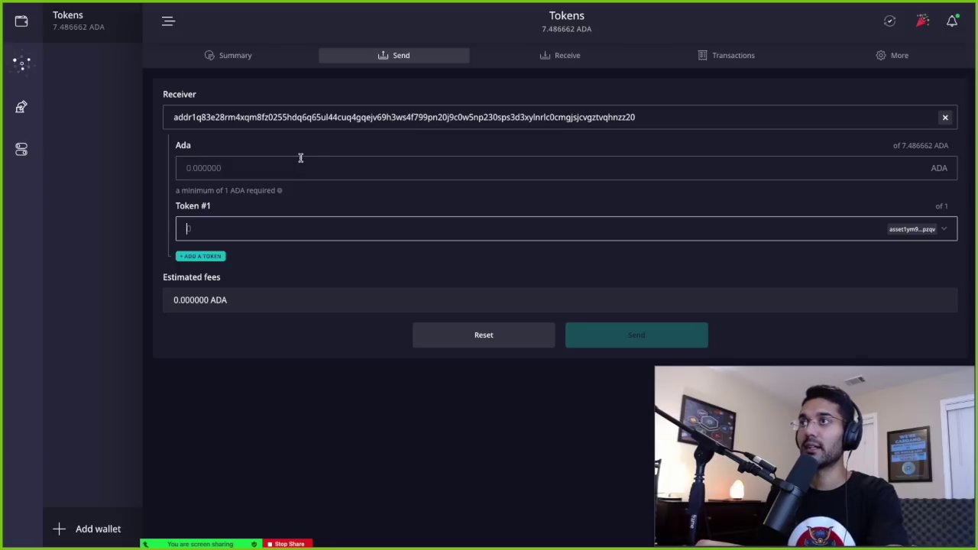
key(ctrl+Up)
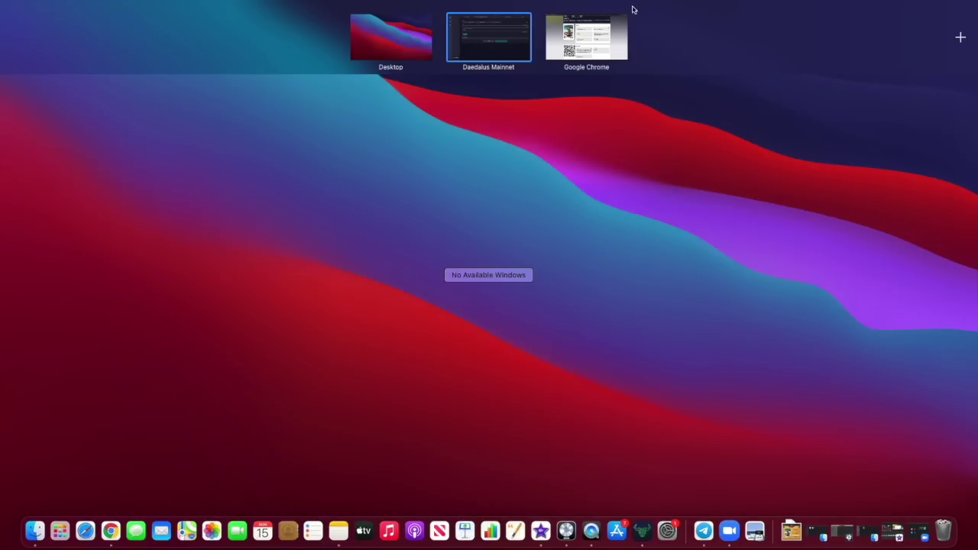
click(613, 34)
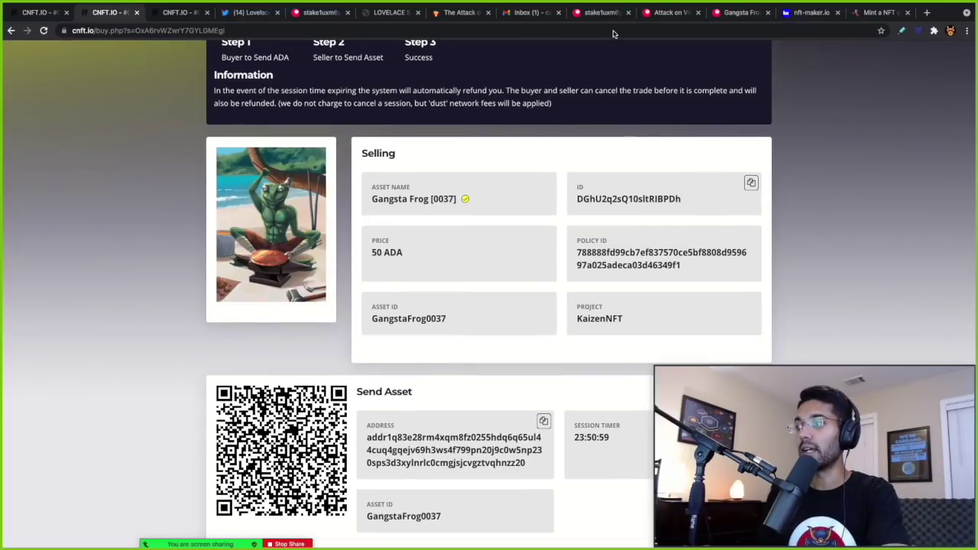
scroll(463, 339, down, 2)
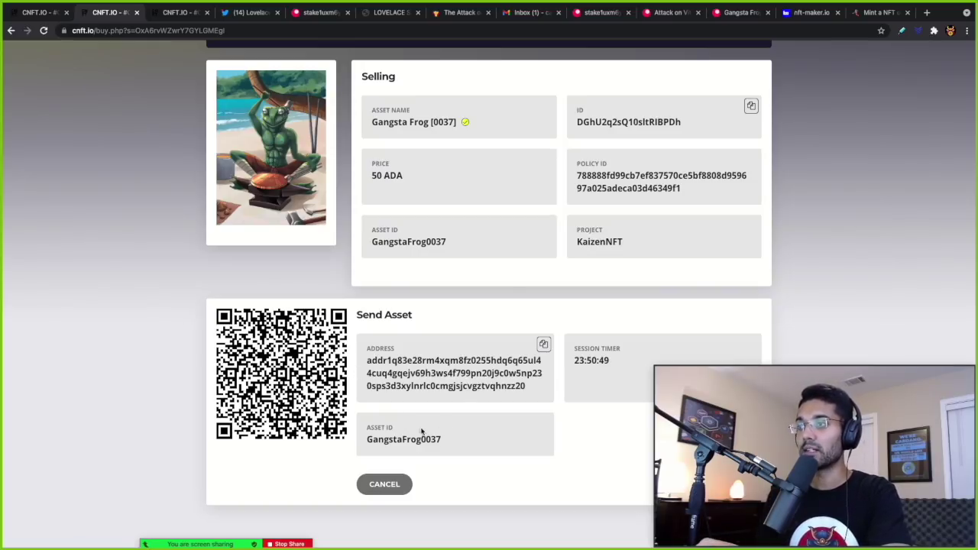
key(ctrl+Up)
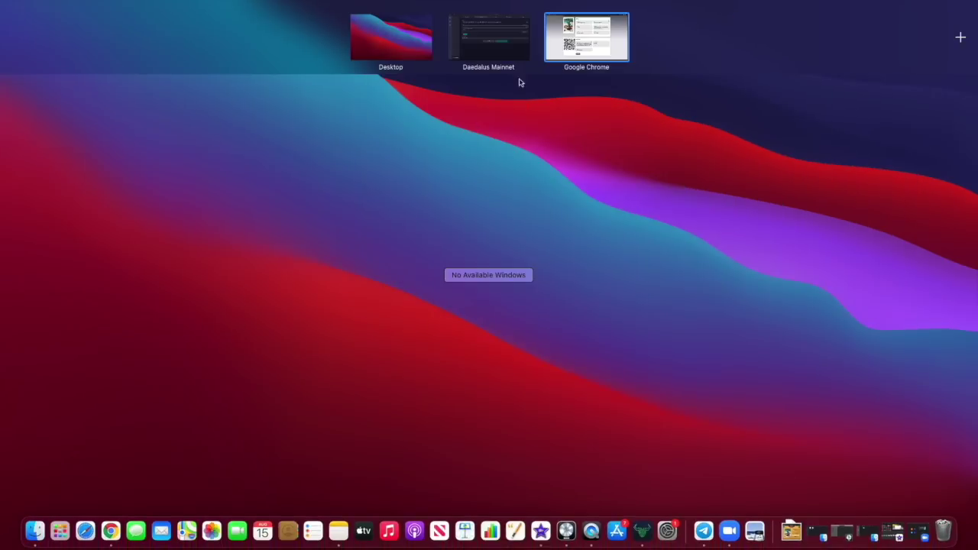
click(501, 42)
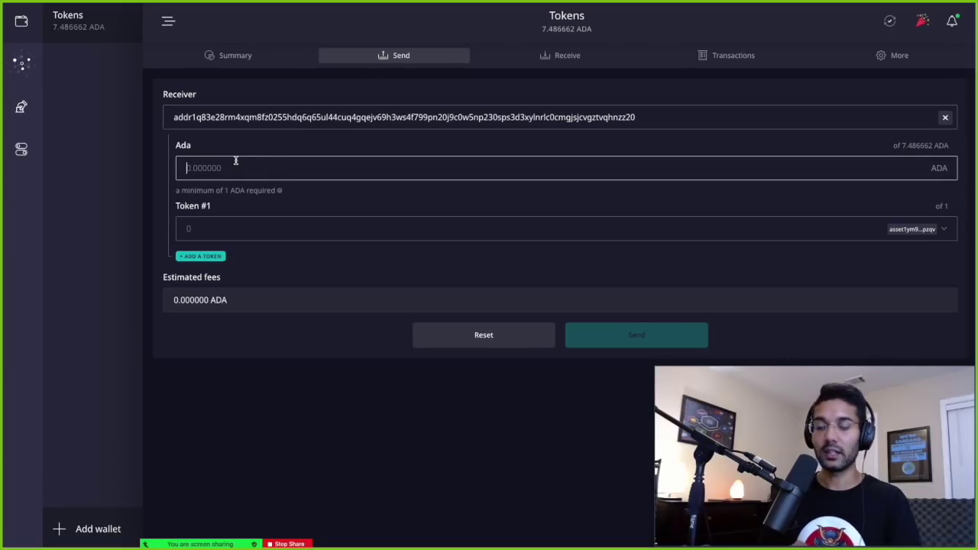
text(1.518517)
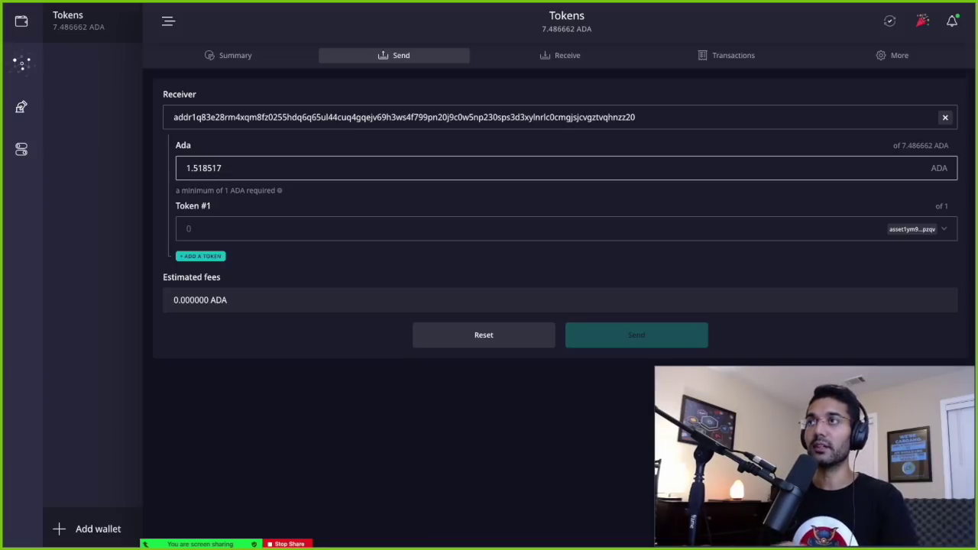
- Set the Gangsta Frog token quantity to 1 and review the fee-estimated transaction
click(189, 257)
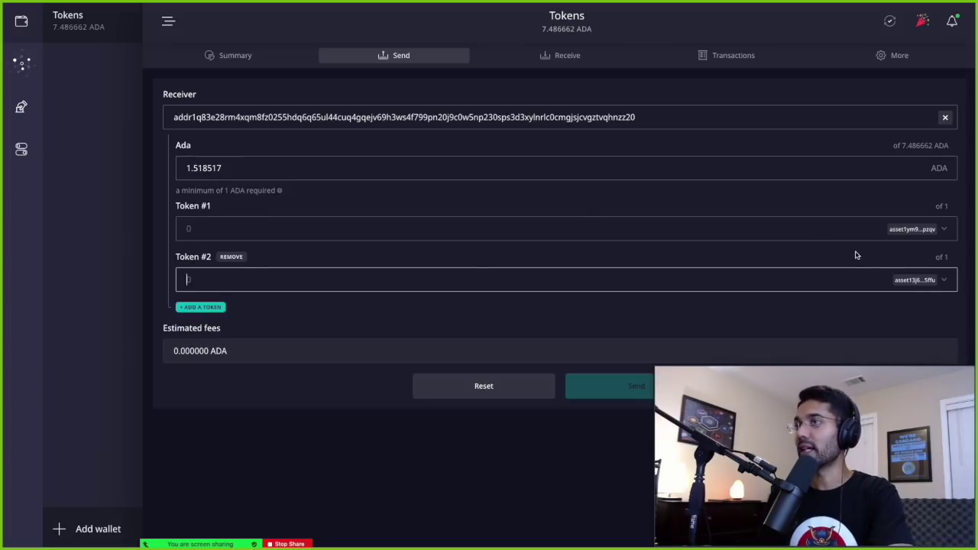
click(220, 259)
click(218, 230)
text(1)
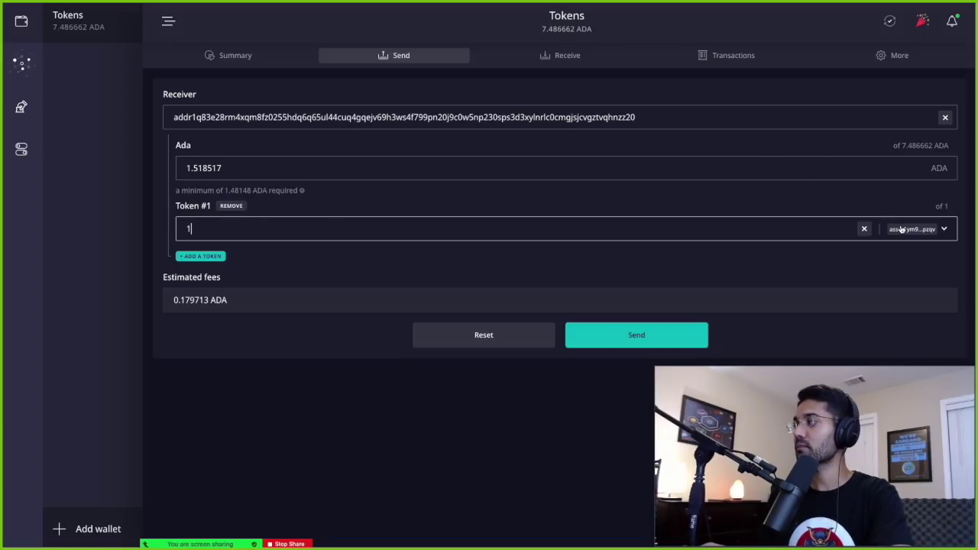
click(642, 337)
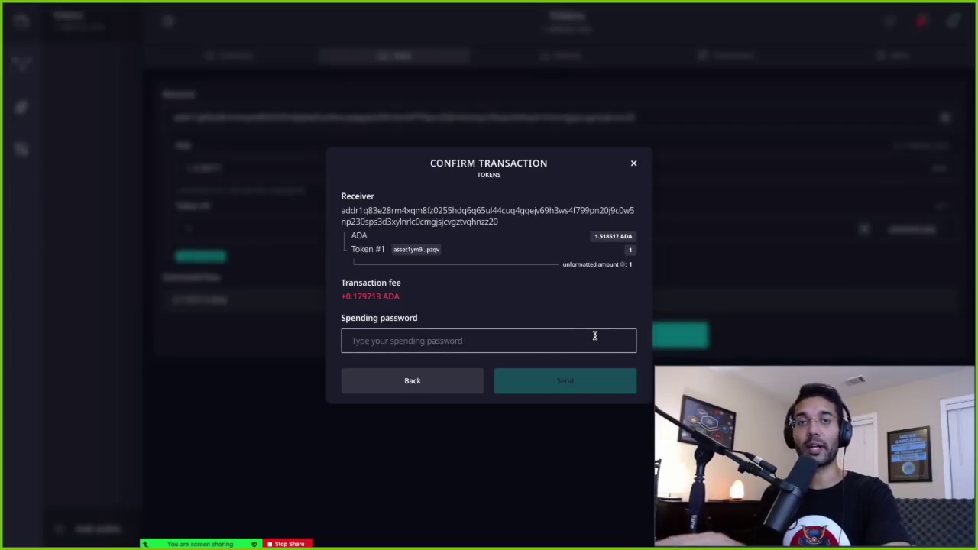
- Enter the spending password and send 1 Gangsta Frog token plus 1.518517 ADA to CNFT.io
click(585, 336)
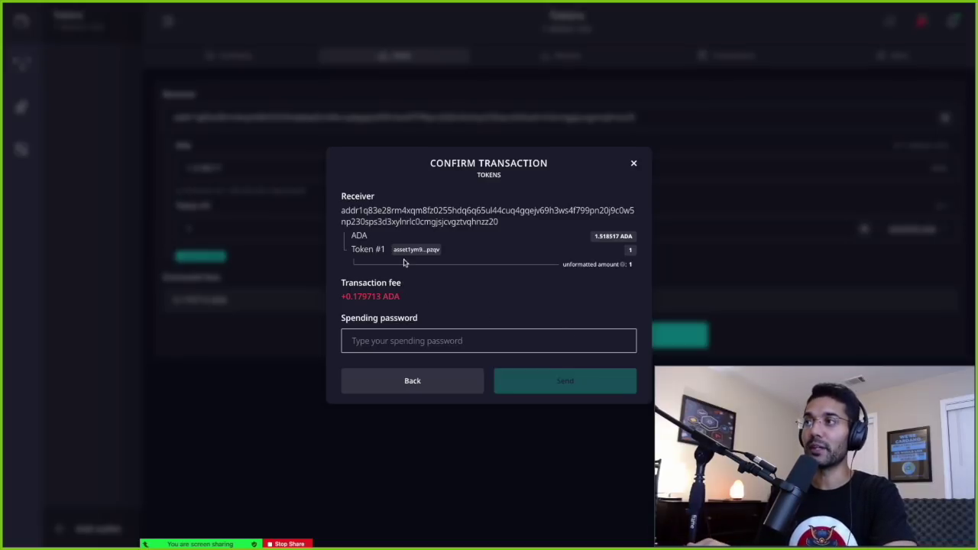
mouse_move(409, 255)
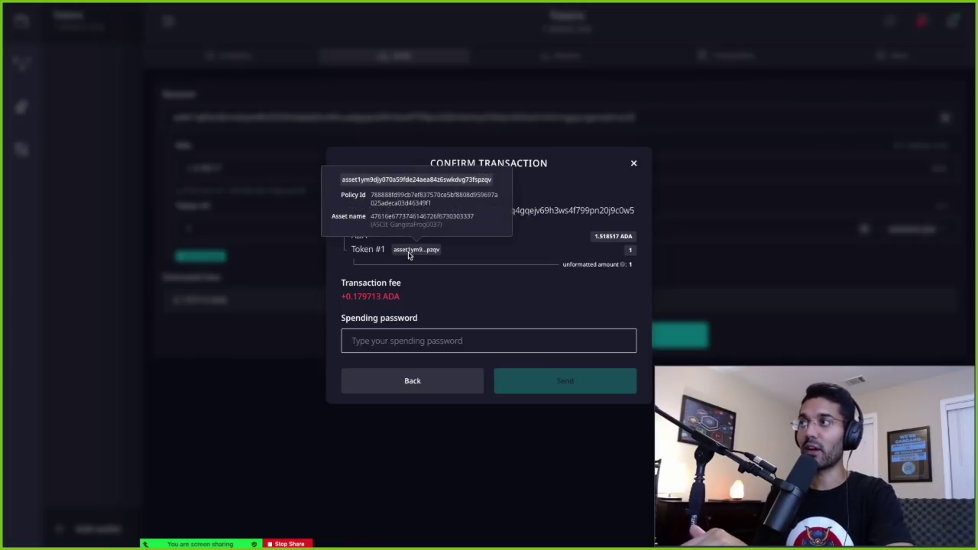
click(468, 288)
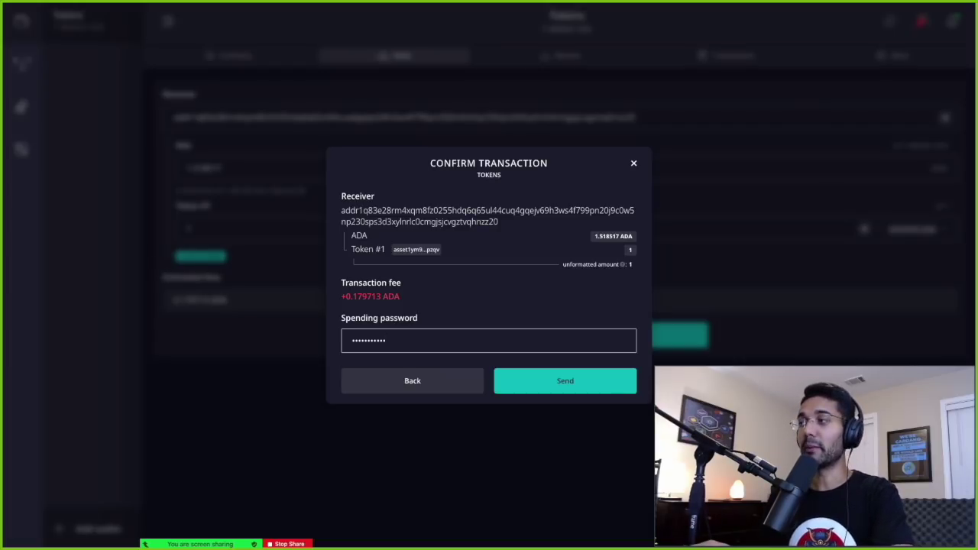
click(535, 376)
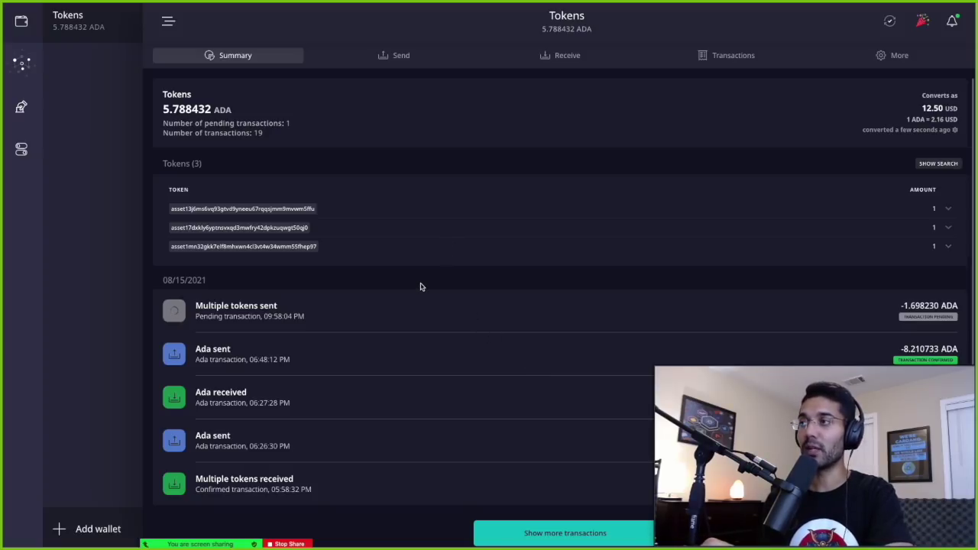
- Return to Chrome and check the Gangsta Frog [0037] sale page's Success section
key(ctrl+Up)
click(547, 43)
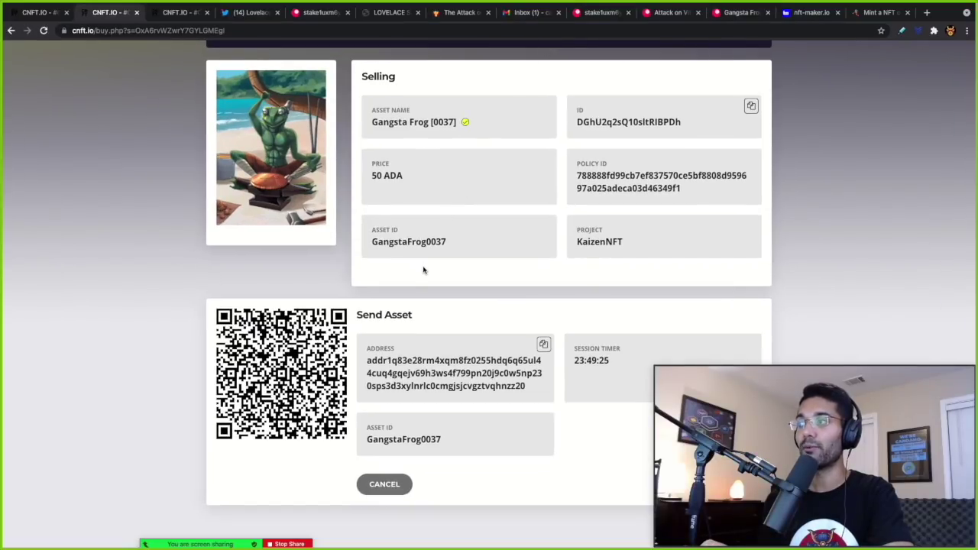
scroll(418, 286, up, 5)
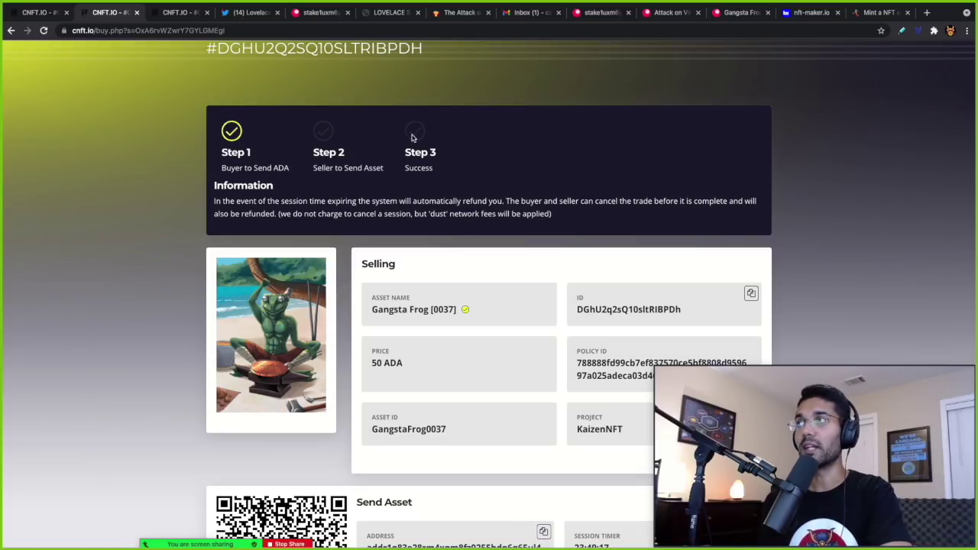
scroll(413, 153, down, 1)
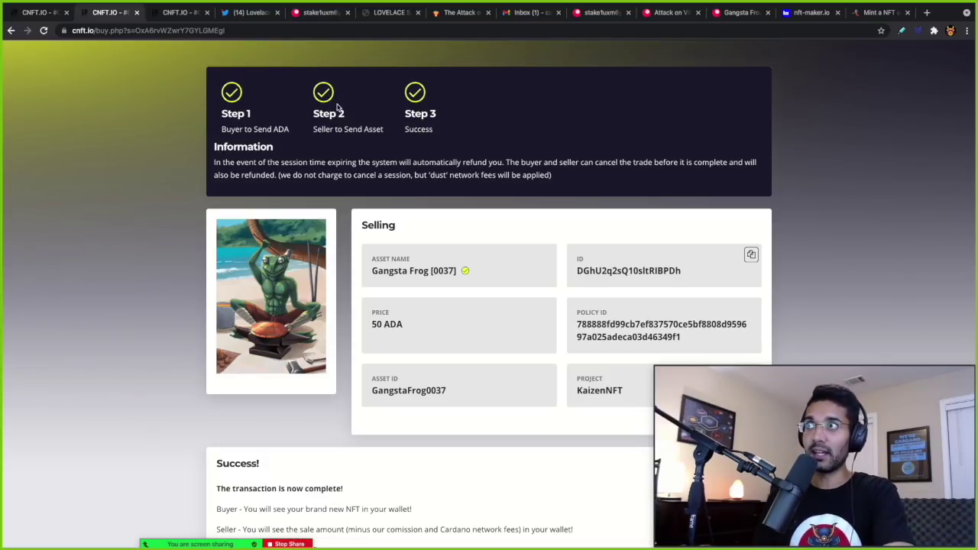
scroll(350, 234, down, 1)
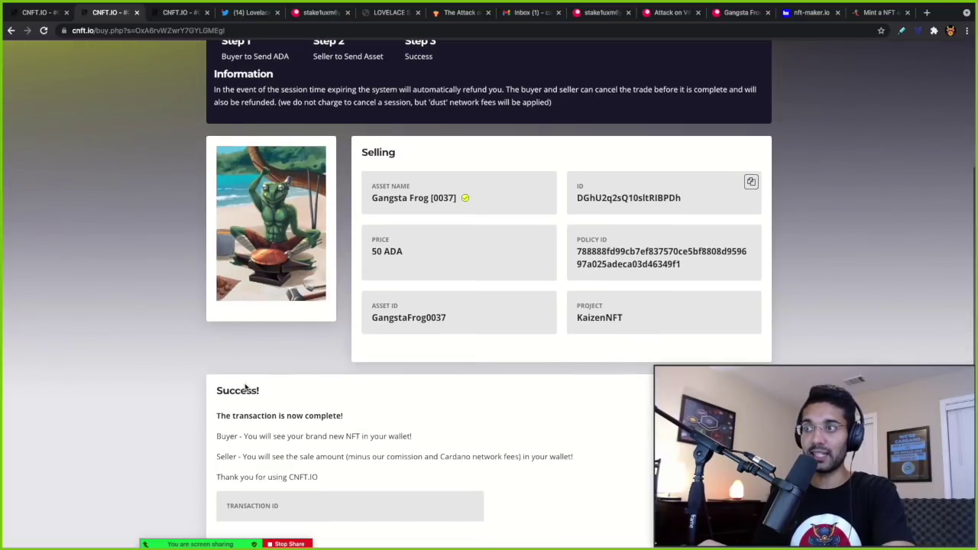
scroll(307, 434, down, 1)
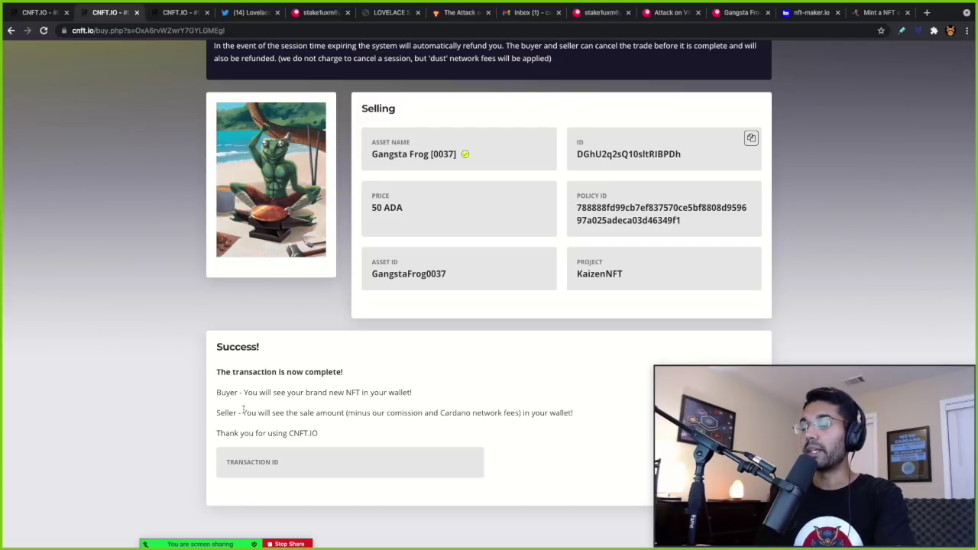
scroll(243, 410, up, 2)
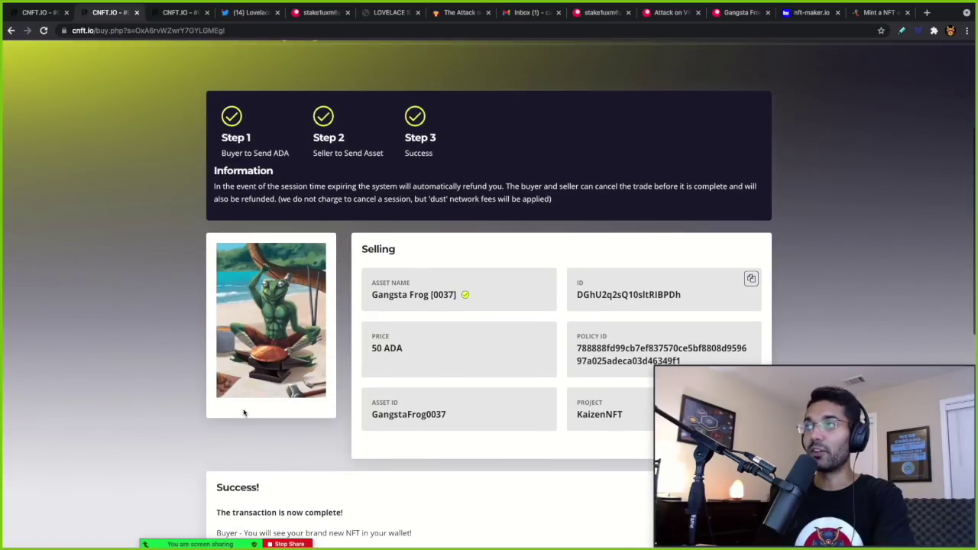
scroll(243, 413, up, 3)
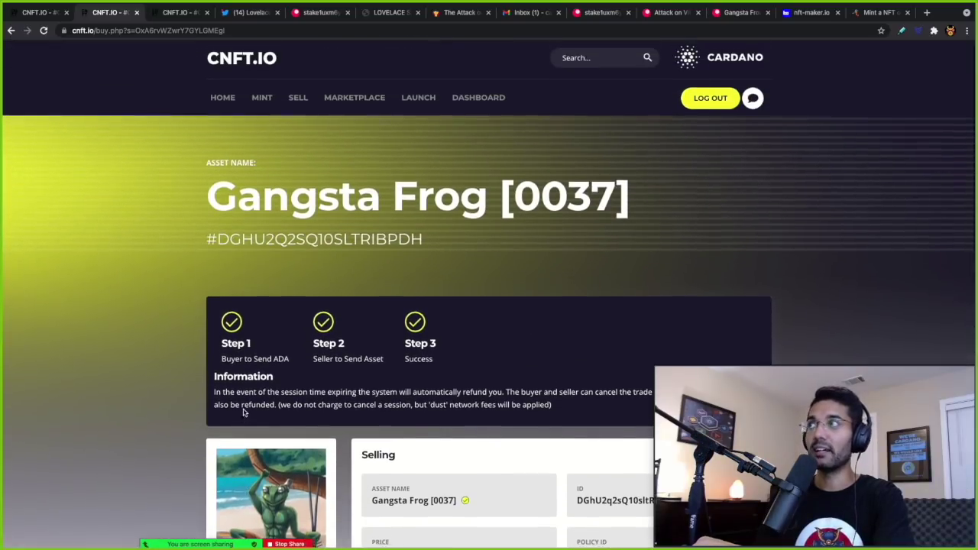
key(ctrl+Up)
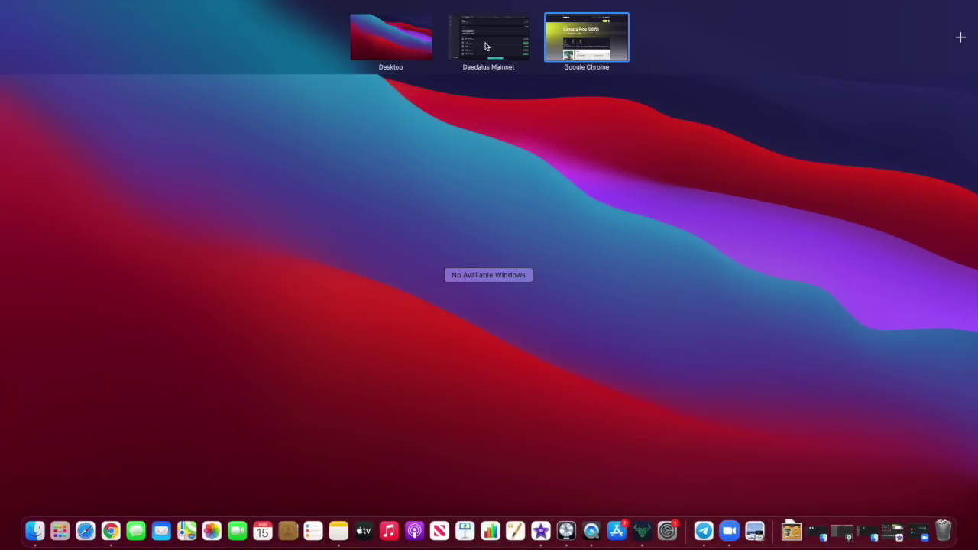
click(487, 46)
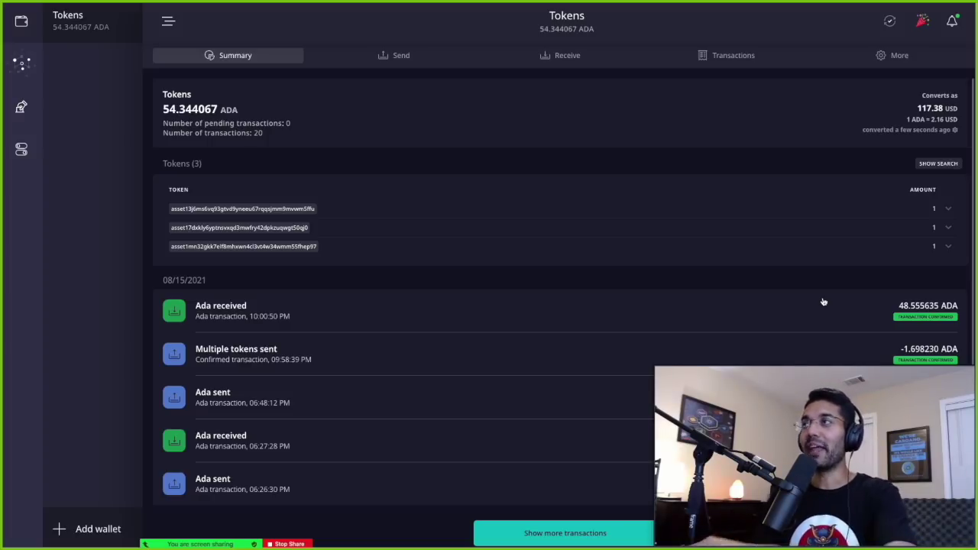
key(ctrl+Up)
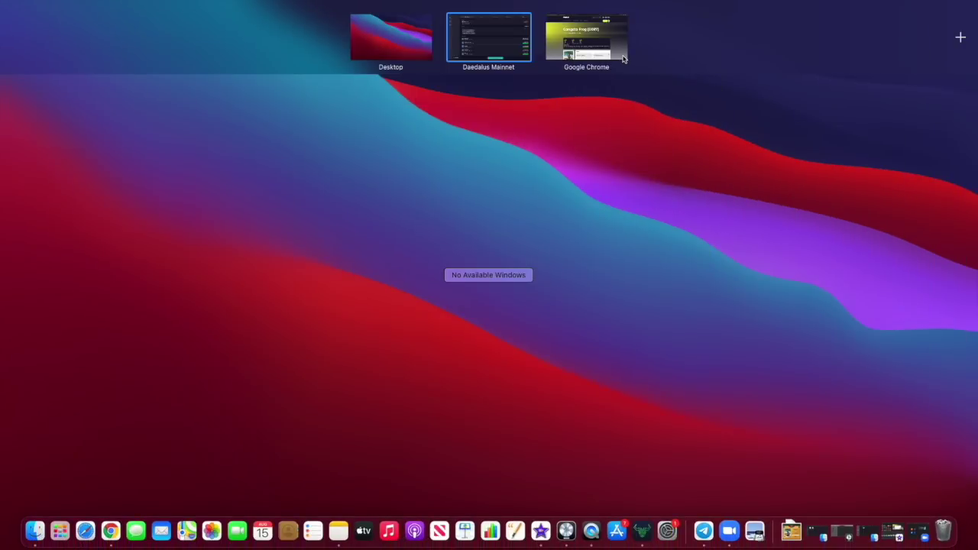
click(623, 59)
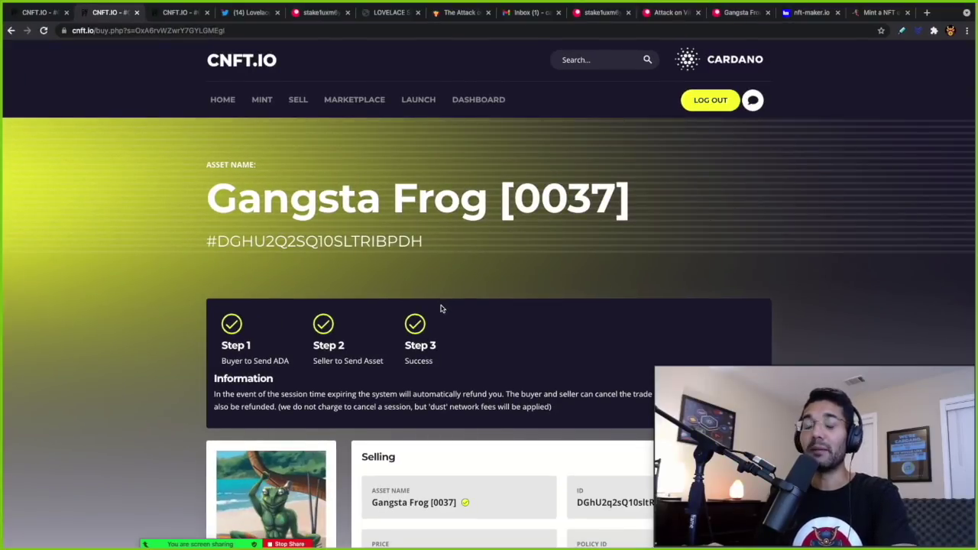
- Scroll the CNFT.io homepage, then switch to nft-maker.io's All Images gallery
scroll(445, 304, down, 1)
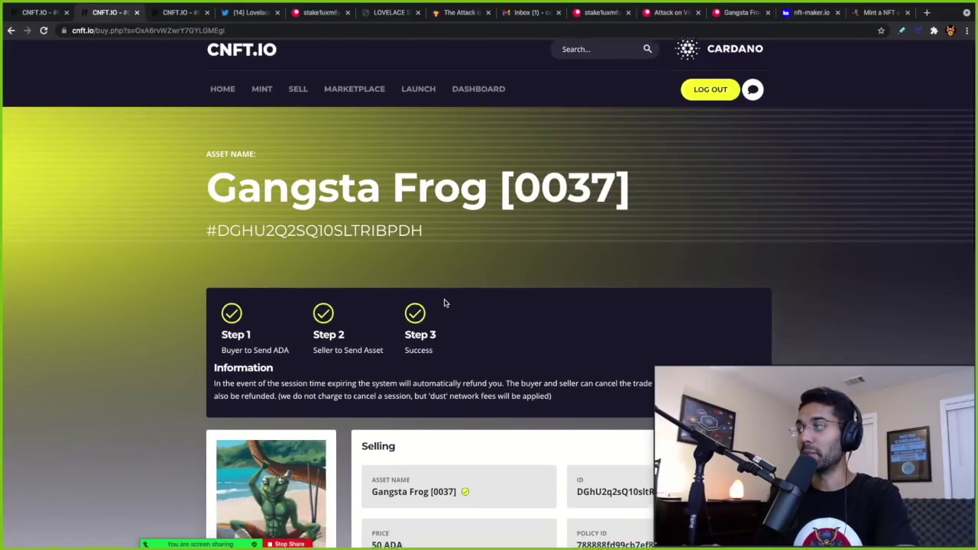
scroll(446, 304, down, 1)
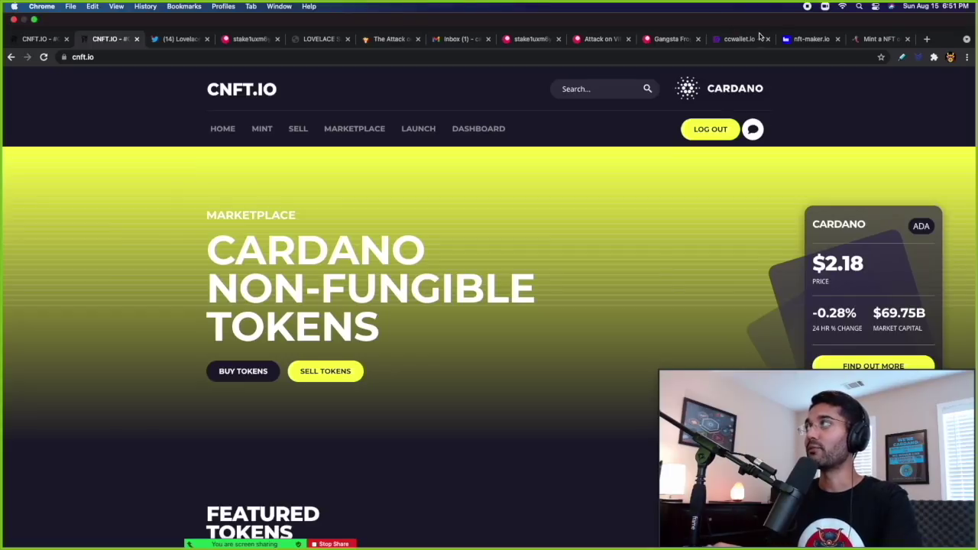
click(797, 40)
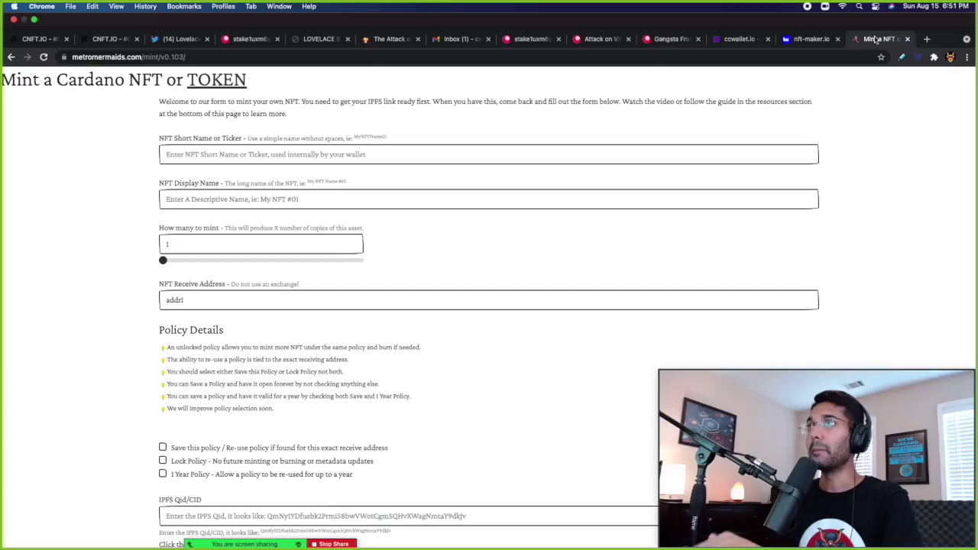
click(876, 40)
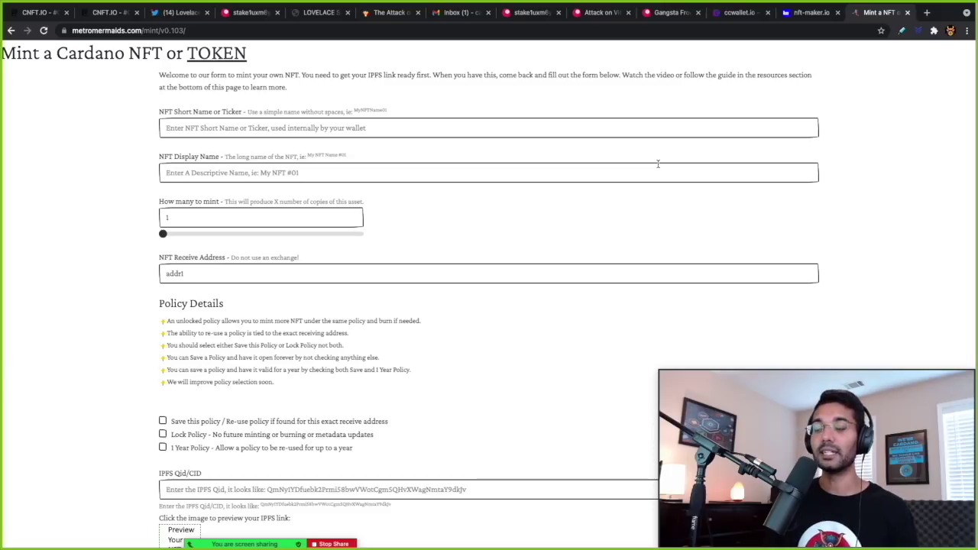
click(793, 15)
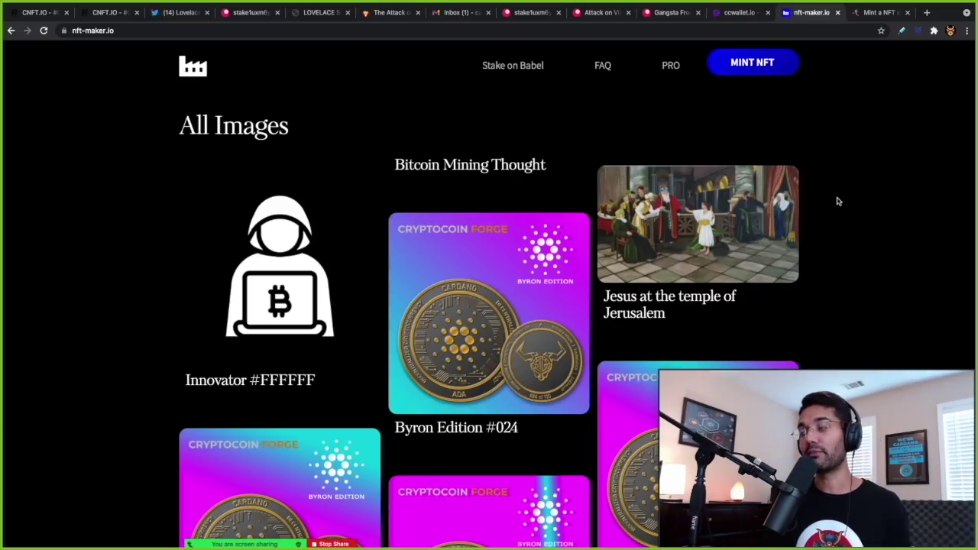
scroll(837, 201, down, 2)
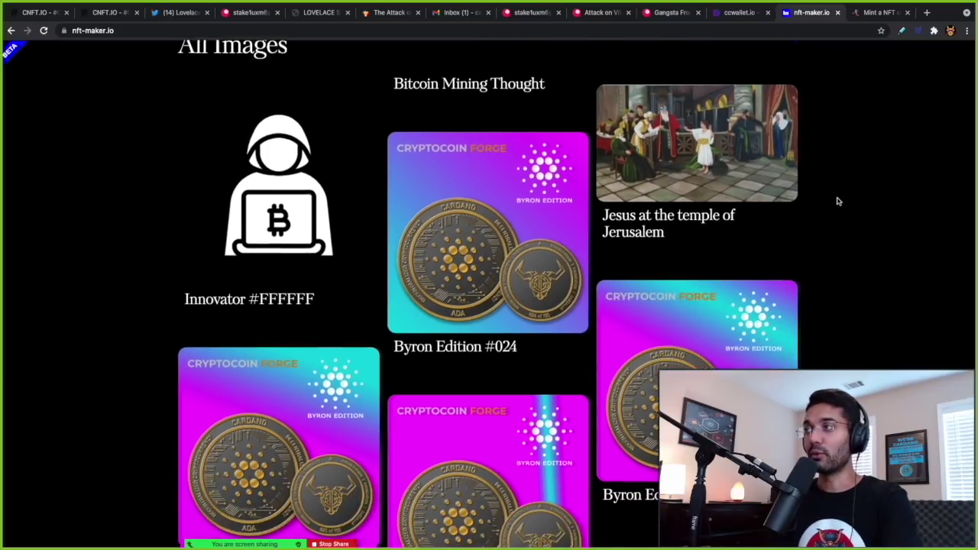
scroll(838, 202, down, 1)
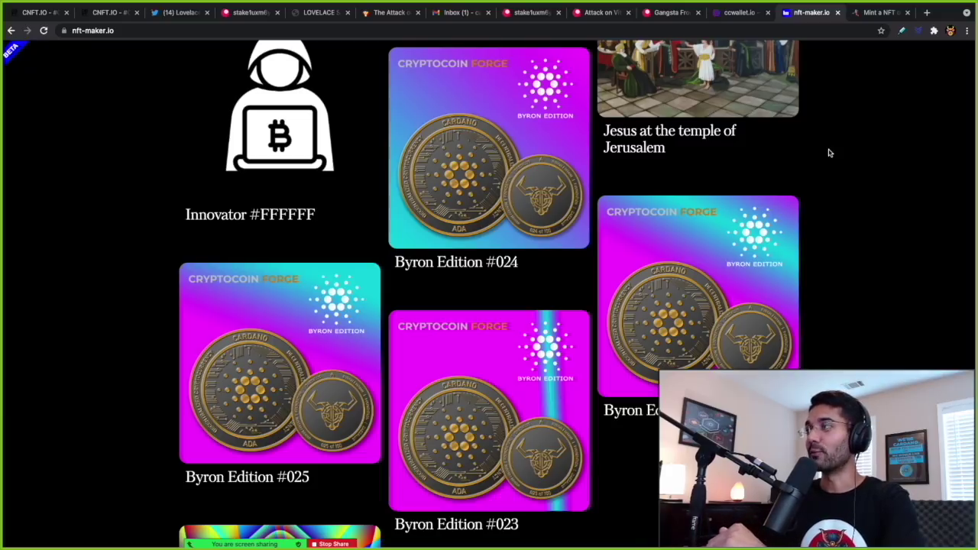
scroll(829, 152, up, 1)
scroll(830, 153, up, 1)
- Look through the Cardano Mint a NFT form and its metadata template, then return to CNFT.io
click(877, 13)
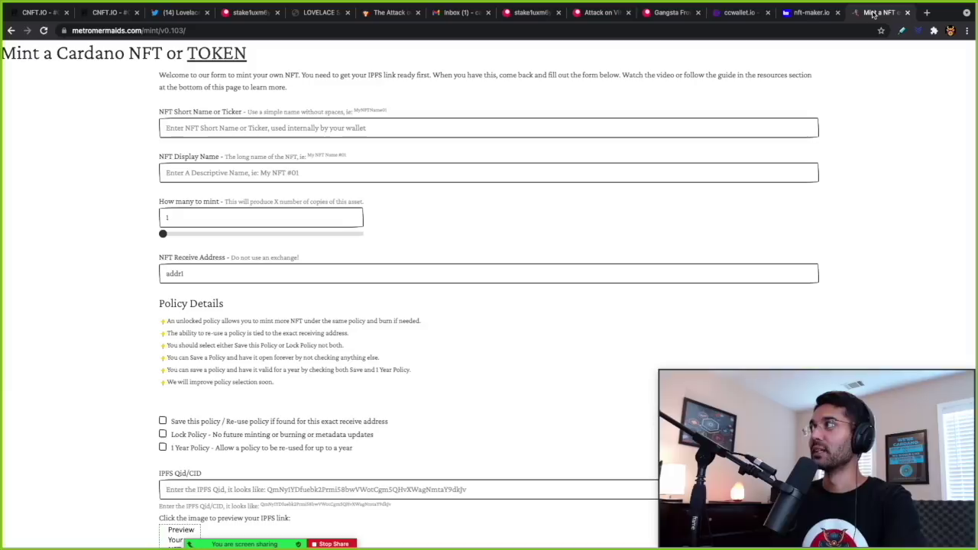
scroll(505, 172, down, 4)
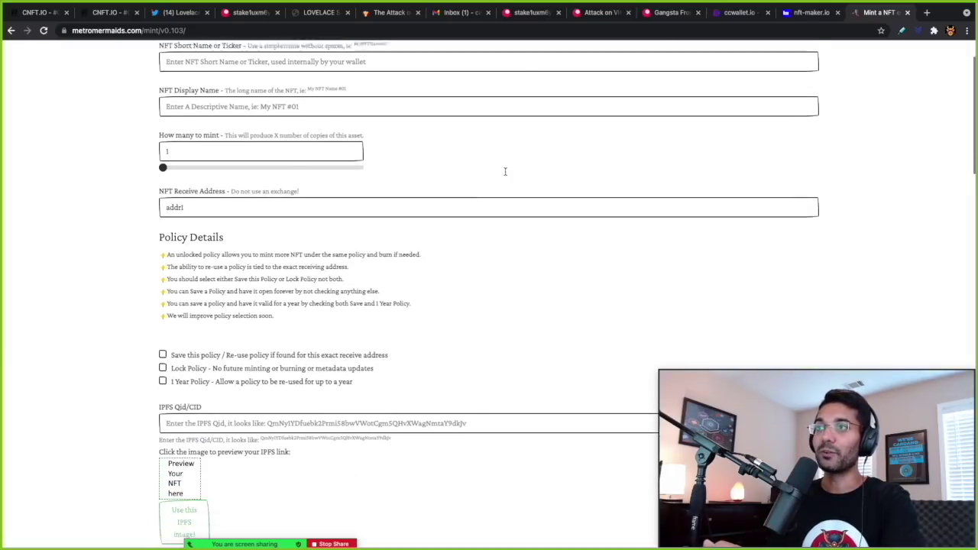
scroll(505, 172, down, 1)
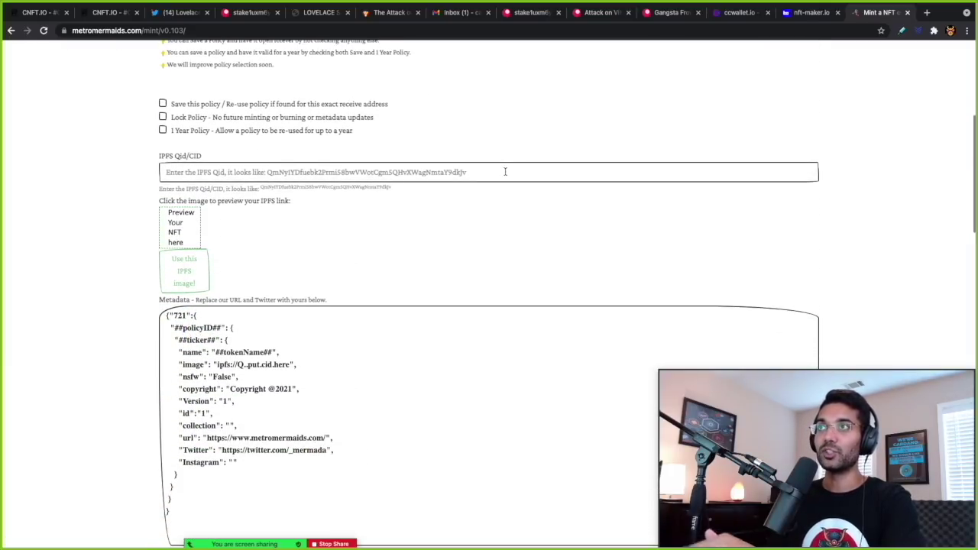
scroll(197, 403, down, 1)
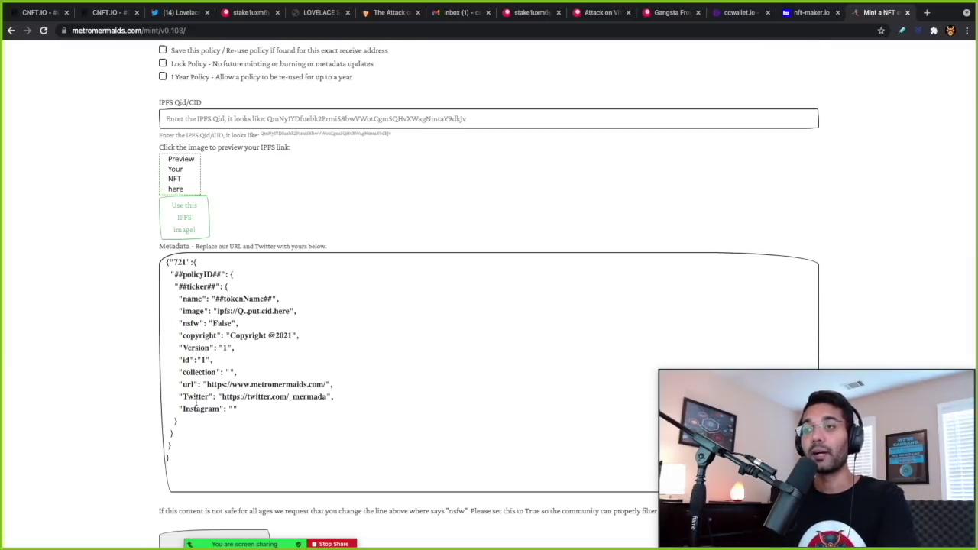
scroll(197, 403, up, 1)
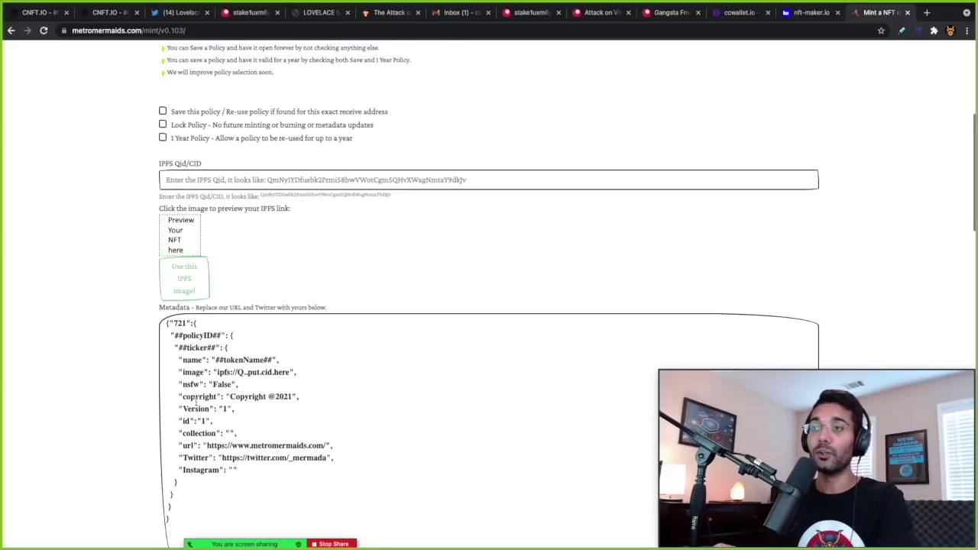
scroll(196, 402, up, 2)
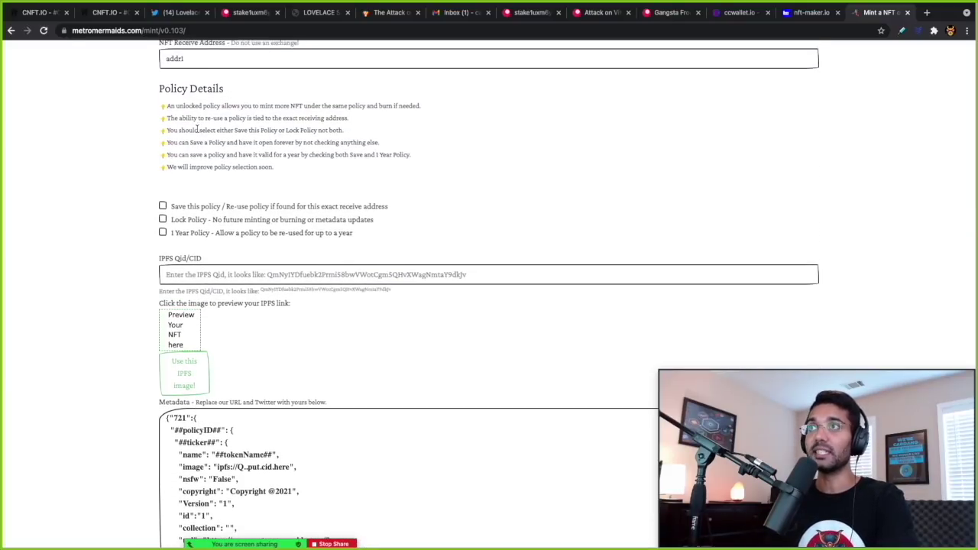
scroll(288, 228, up, 5)
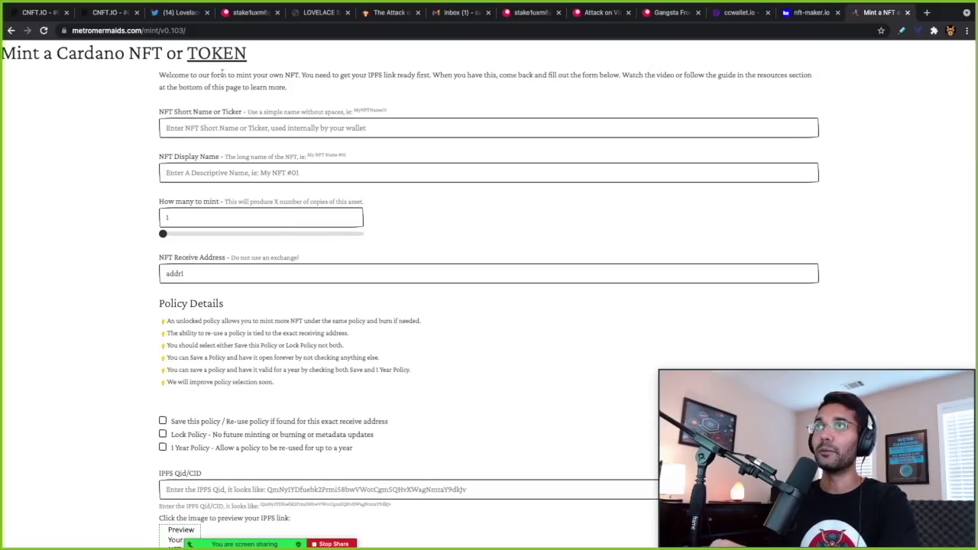
click(114, 14)
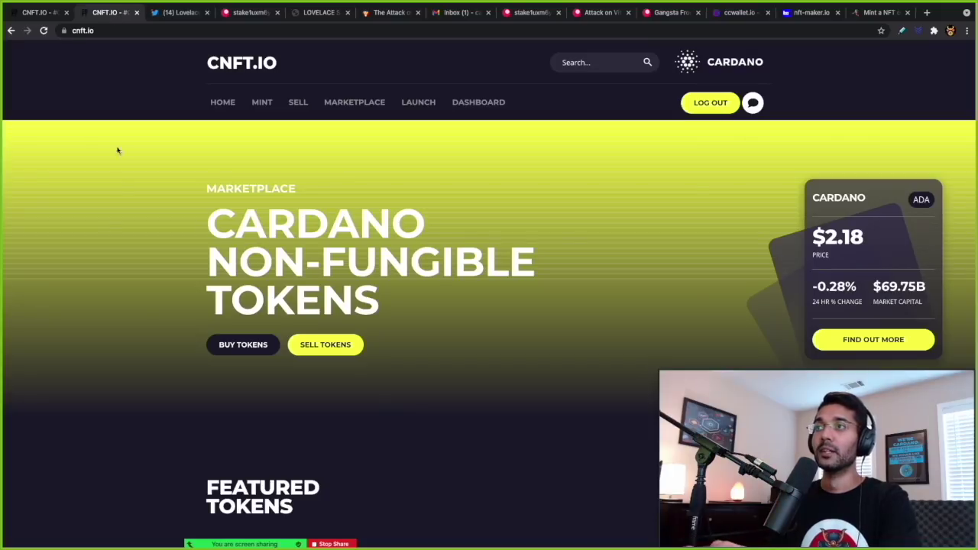